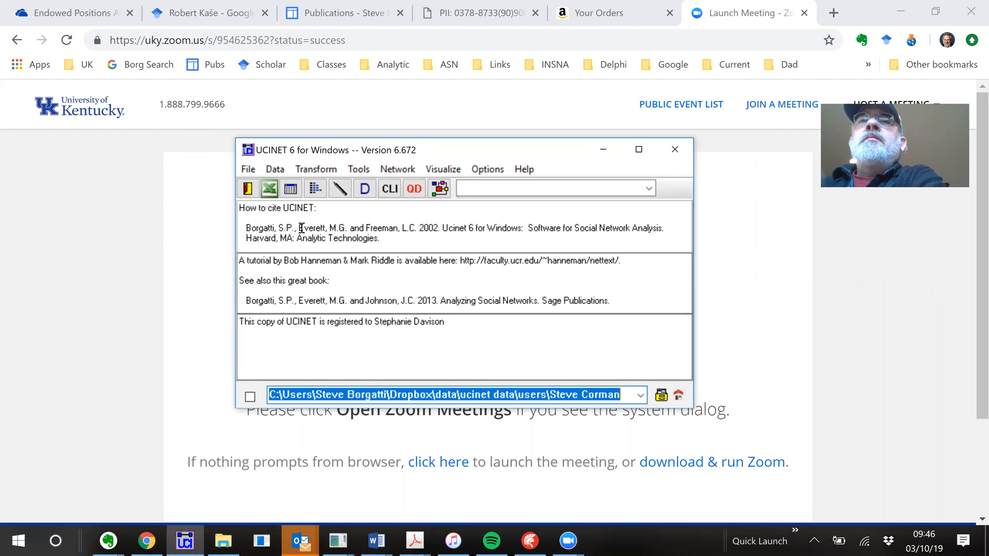
Step: Start importing multiple DL text files and browse for the input files
click(276, 170)
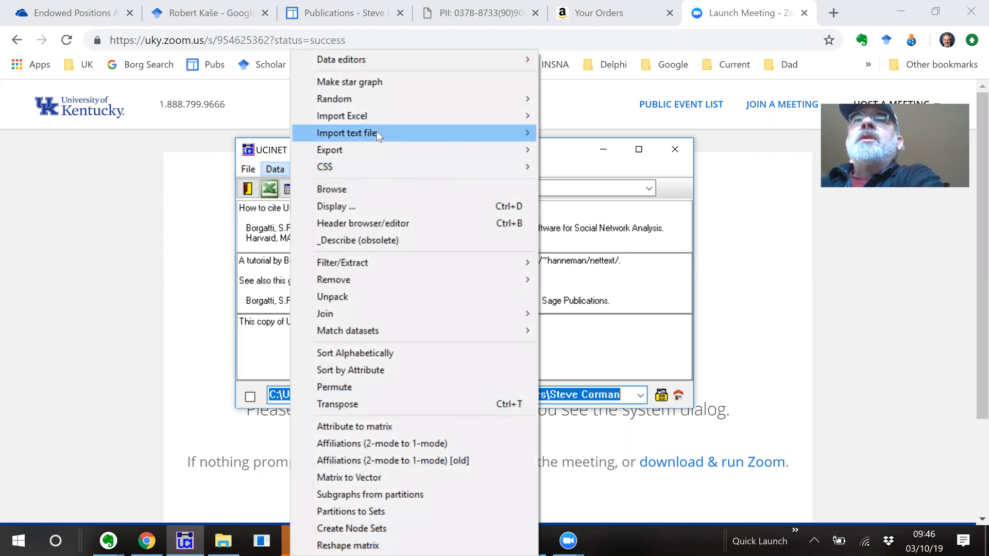
mouse_move(375, 133)
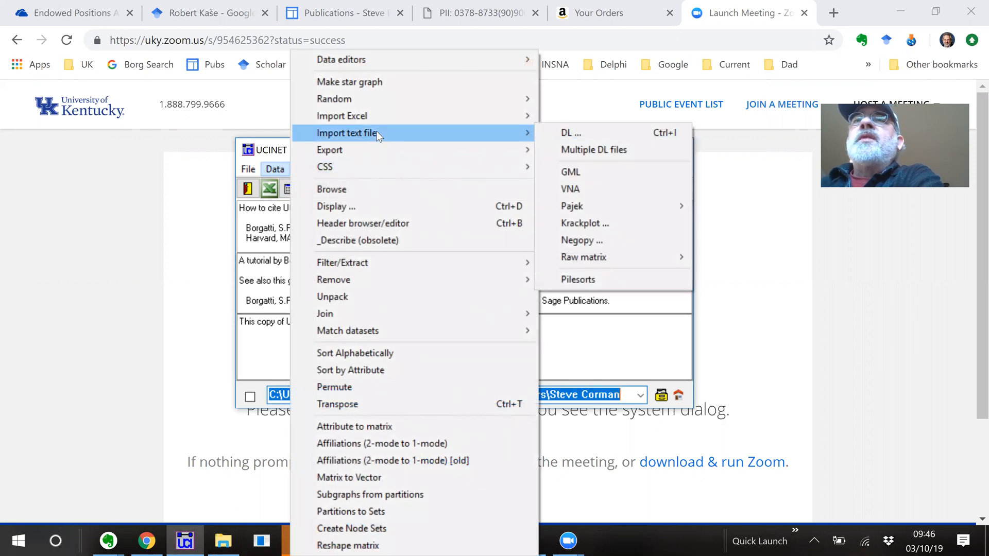
click(656, 148)
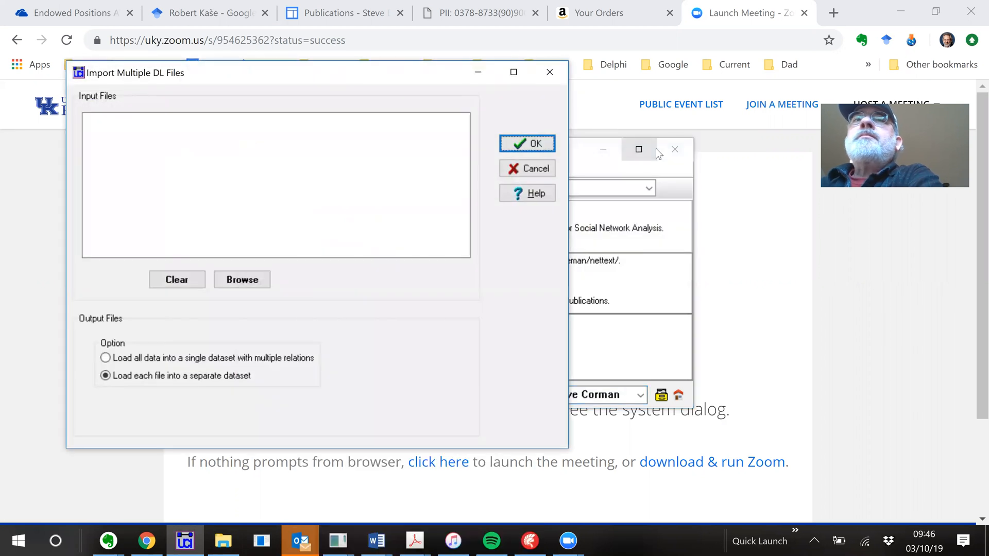
click(234, 282)
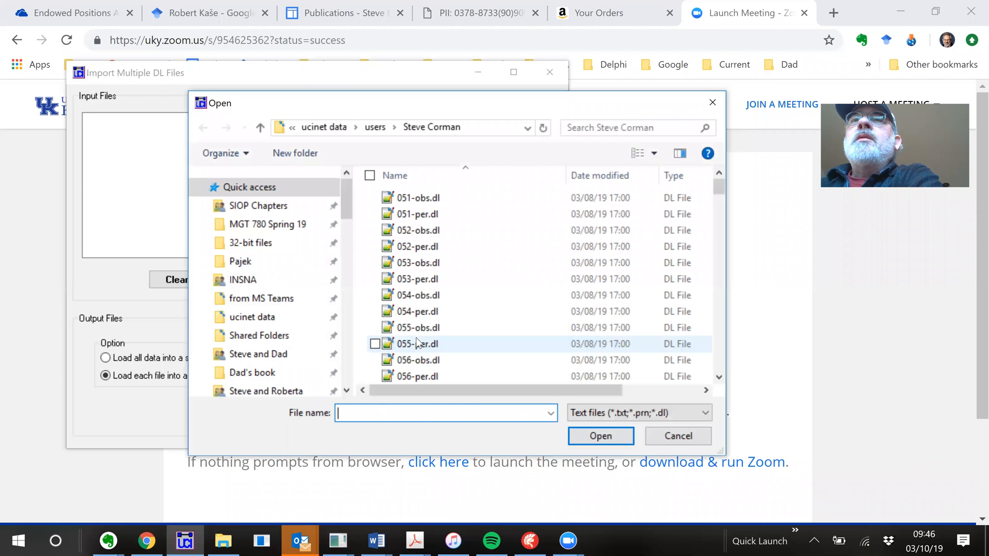
click(440, 198)
click(483, 170)
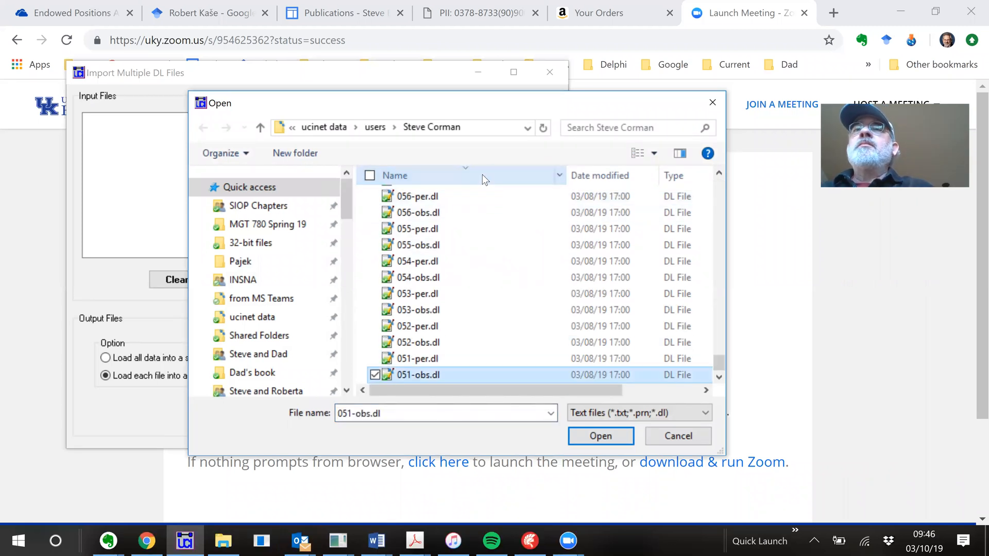
click(483, 174)
click(440, 198)
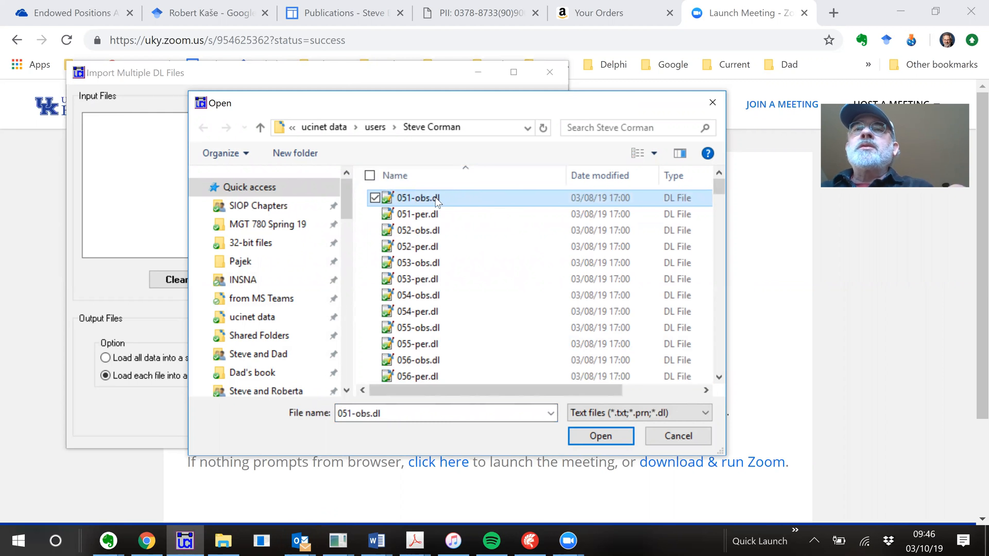
key(shift+Right)
key(shift+Right)
key(shift+Right)
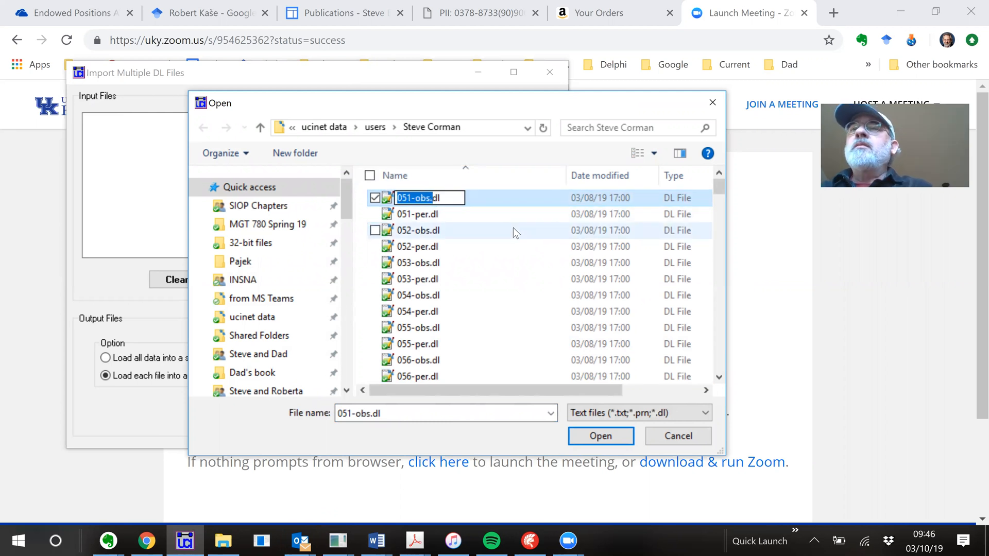
click(493, 279)
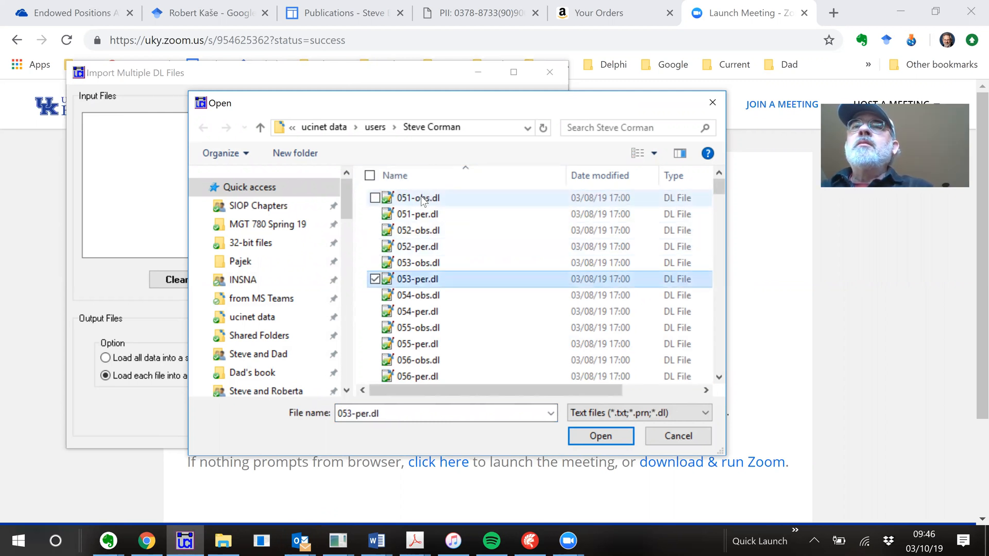
Step: Add all DL files from 051-obs.dl through 134-per.dl and import each into a separate dataset
click(443, 198)
key(shift+Down)
key(shift+Down)
key(shift+Down)
key(shift+Down)
key(shift+Down)
key(shift+Down)
key(shift+Down)
key(shift+Down)
key(shift+Down)
key(shift+Down)
key(shift+Down)
key(shift+Down)
key(shift+Down)
key(shift+Down)
key(shift+Down)
key(shift+Down)
key(shift+Down)
key(shift+Down)
key(shift+Down)
key(shift+Down)
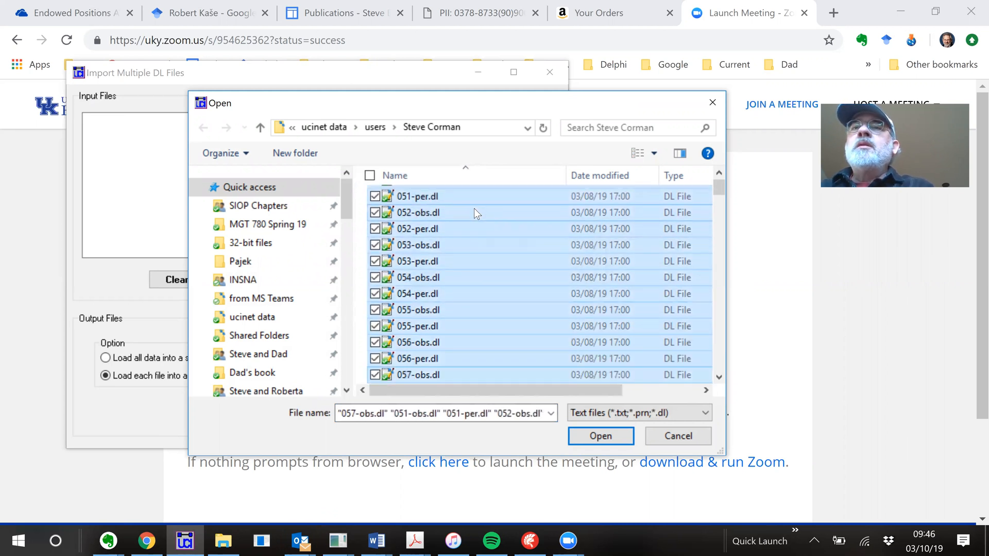
key(shift+Down)
key(shift+Down)
key(shift+Down)
key(shift+Down)
key(shift+Down)
key(shift+Down)
key(shift+Down)
key(shift+Down)
key(shift+Down)
key(shift+Down)
key(shift+Down)
key(shift+Down)
key(shift+Down)
key(shift+Down)
key(shift+Down)
key(shift+Down)
key(shift+Down)
key(shift+Down)
key(shift+Down)
key(shift+Down)
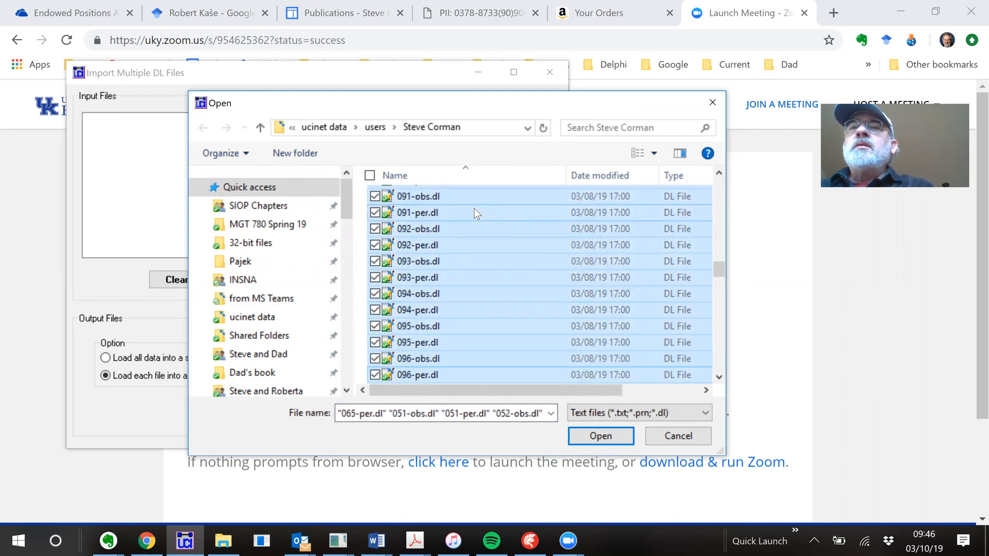
key(shift+Down)
key(shift+Down)
key(shift+Down)
key(shift+Down)
key(shift+Down)
key(shift+Down)
key(shift+Down)
key(shift+Down)
key(shift+Down)
key(shift+Down)
key(shift+Down)
key(shift+Down)
key(shift+Down)
key(shift+Down)
key(shift+Down)
key(shift+Down)
key(shift+Down)
key(shift+Down)
key(shift+Down)
key(shift+Down)
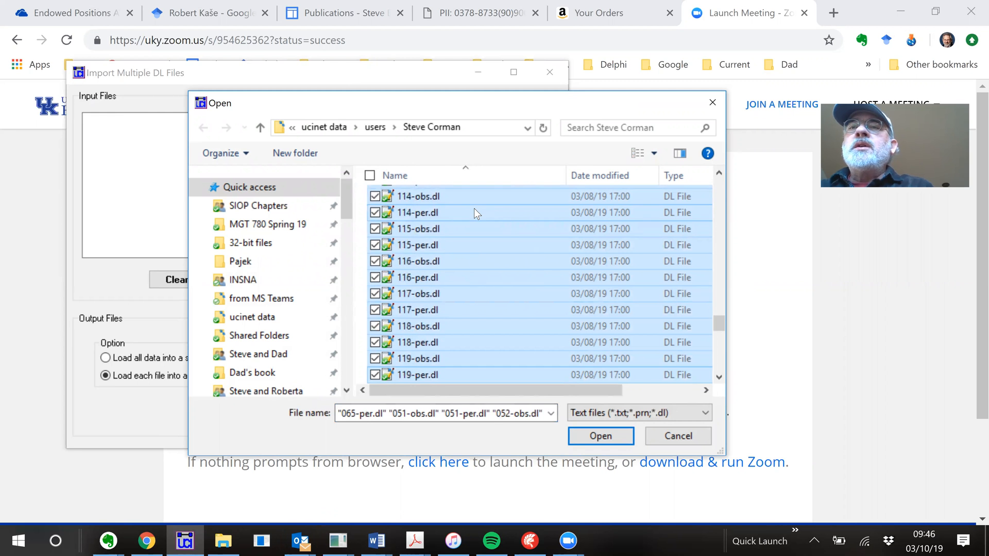
key(shift+Down)
key(shift+Down)
key(shift+Down)
key(shift+Down)
key(shift+Down)
key(shift+Down)
key(shift+Down)
key(shift+Down)
key(shift+Down)
key(shift+Down)
key(shift+Down)
key(shift+Down)
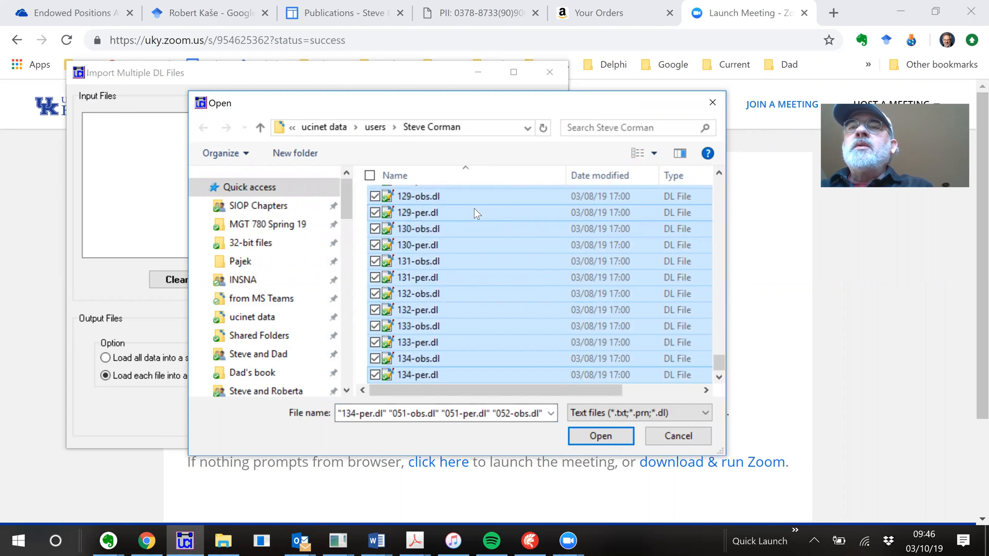
click(591, 437)
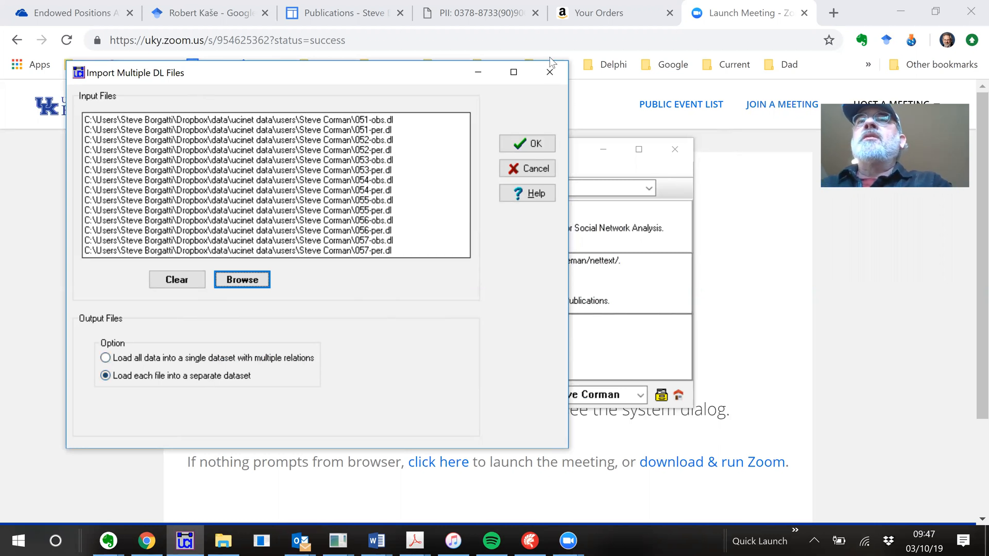
click(523, 146)
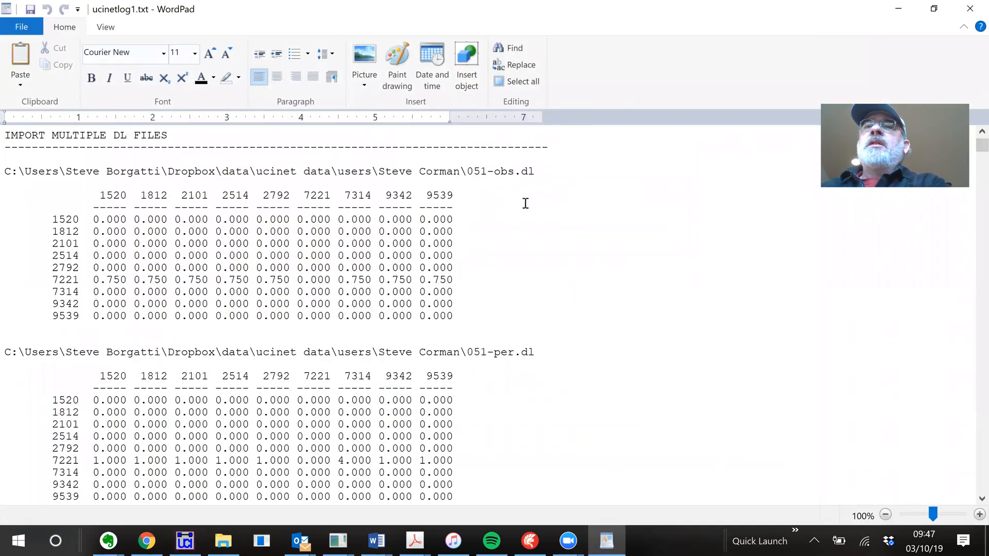
Step: Examine the imported matrices in the output log and close the log
scroll(526, 204, down, 5)
scroll(526, 204, down, 5)
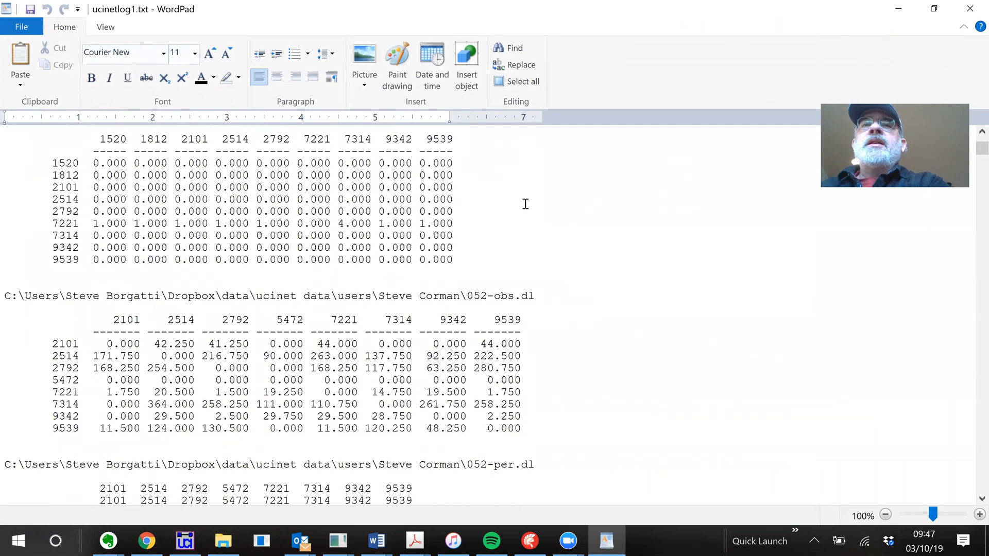
scroll(526, 204, down, 20)
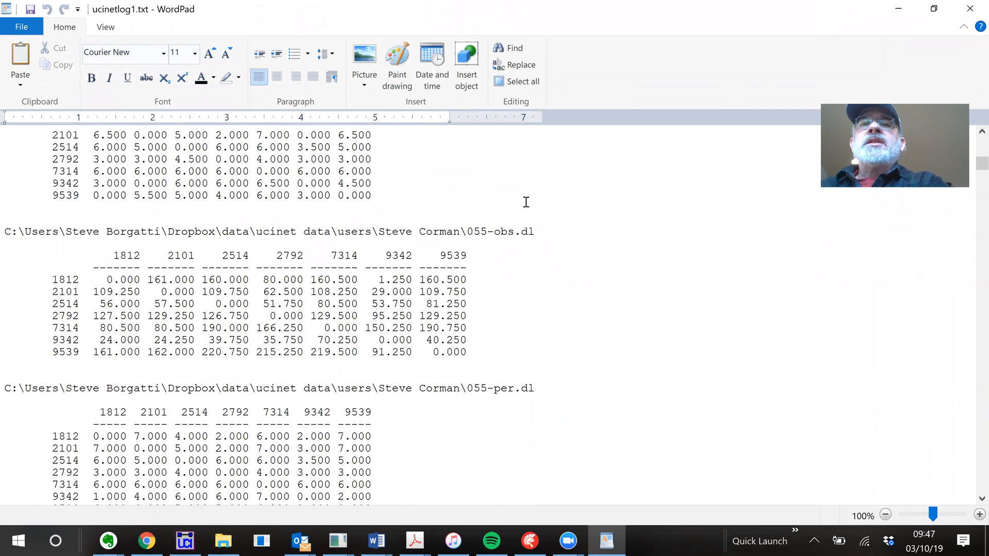
scroll(526, 204, up, 10)
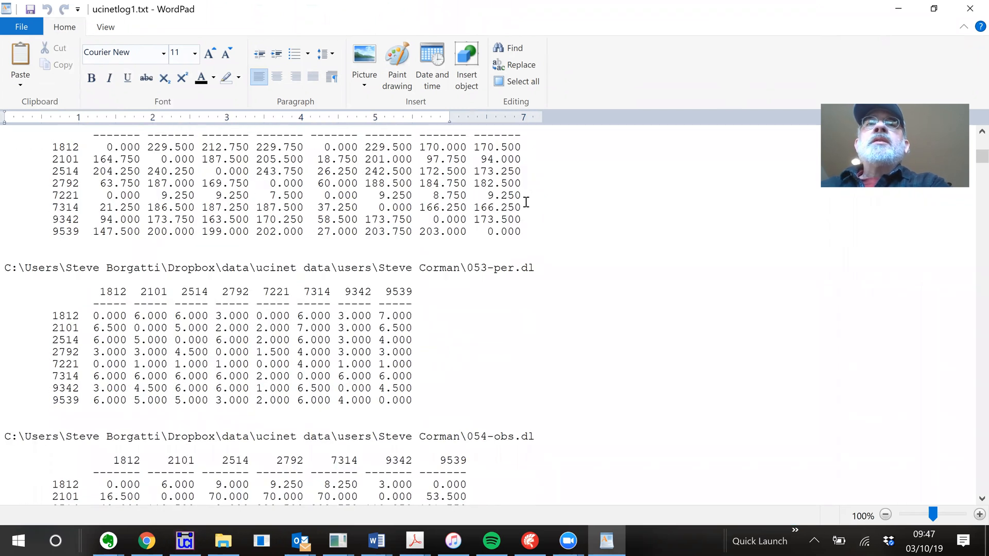
scroll(526, 202, up, 20)
click(970, 12)
Step: Try to run a QAP Correlation on all the imported ##h datasets together
click(469, 395)
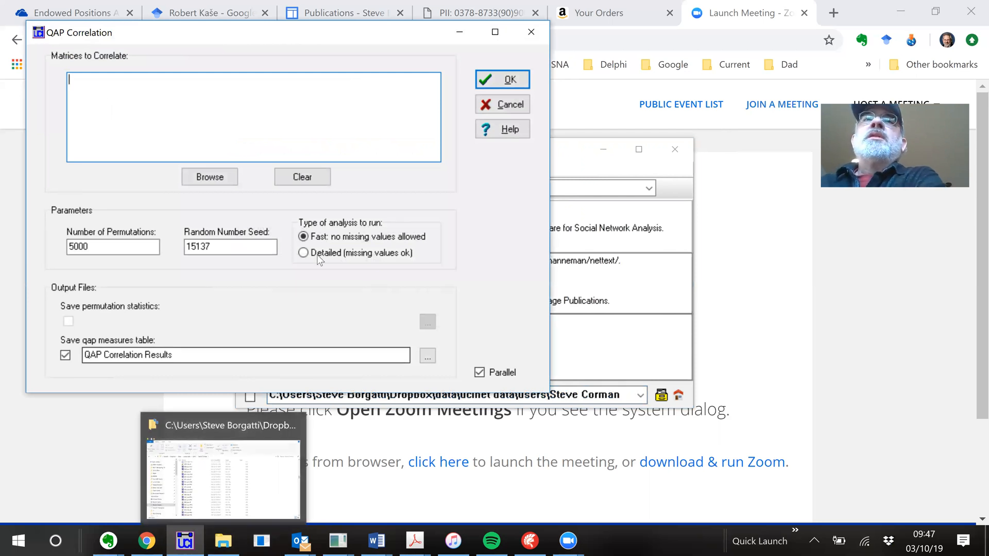
click(221, 178)
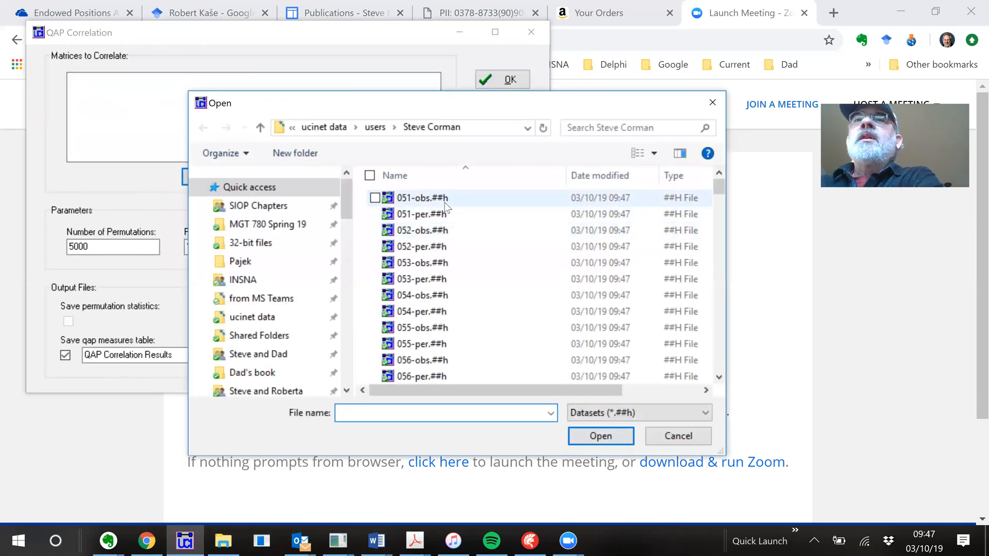
click(445, 201)
key(ctrl+a)
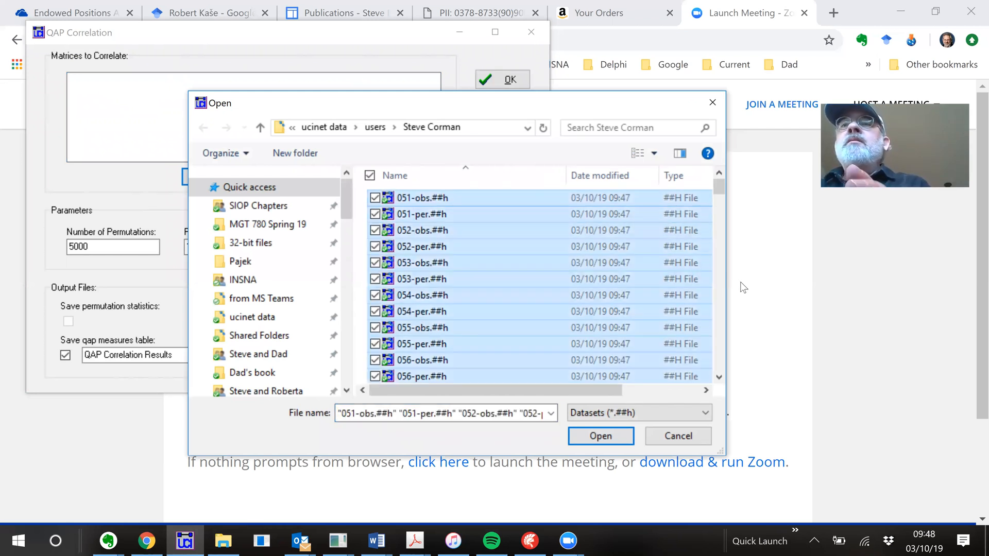
click(618, 438)
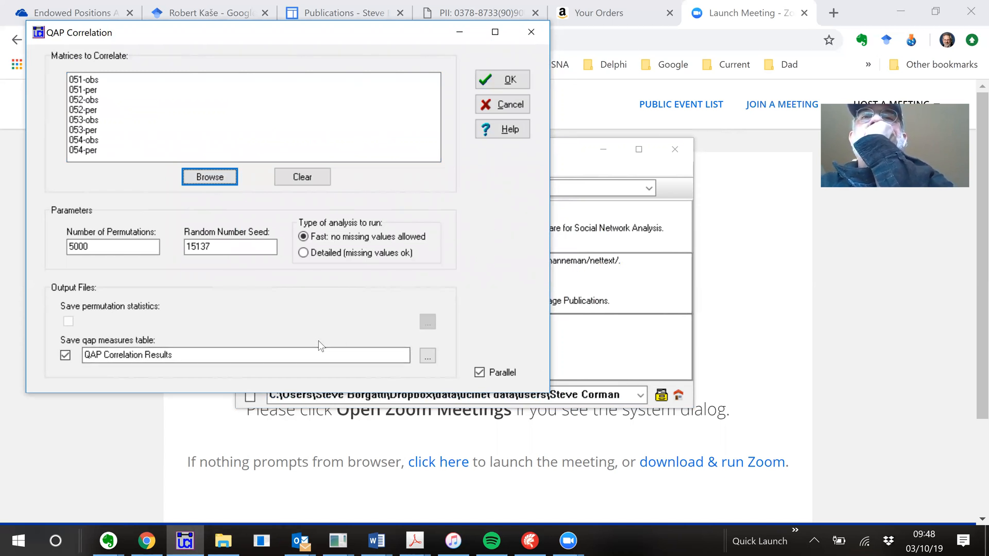
click(509, 81)
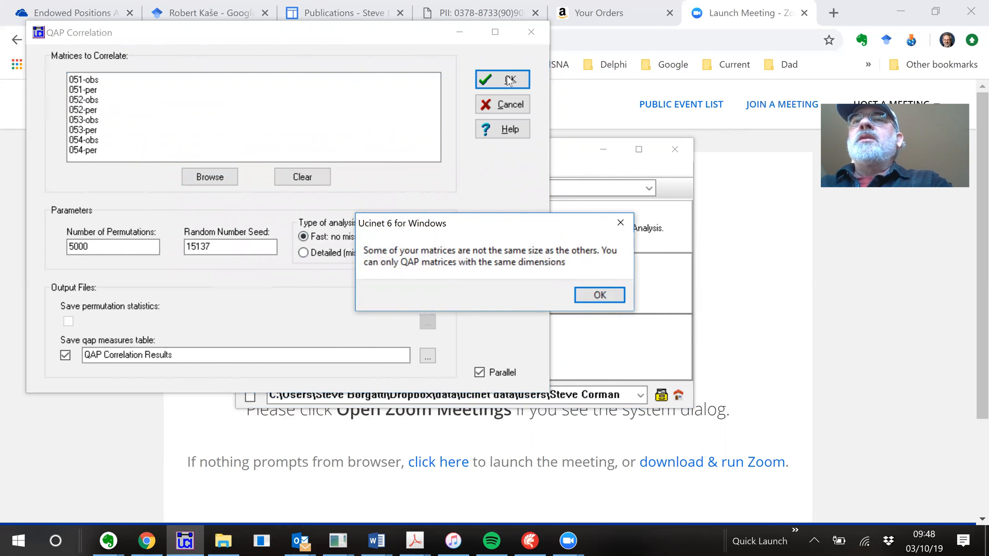
click(603, 295)
click(492, 102)
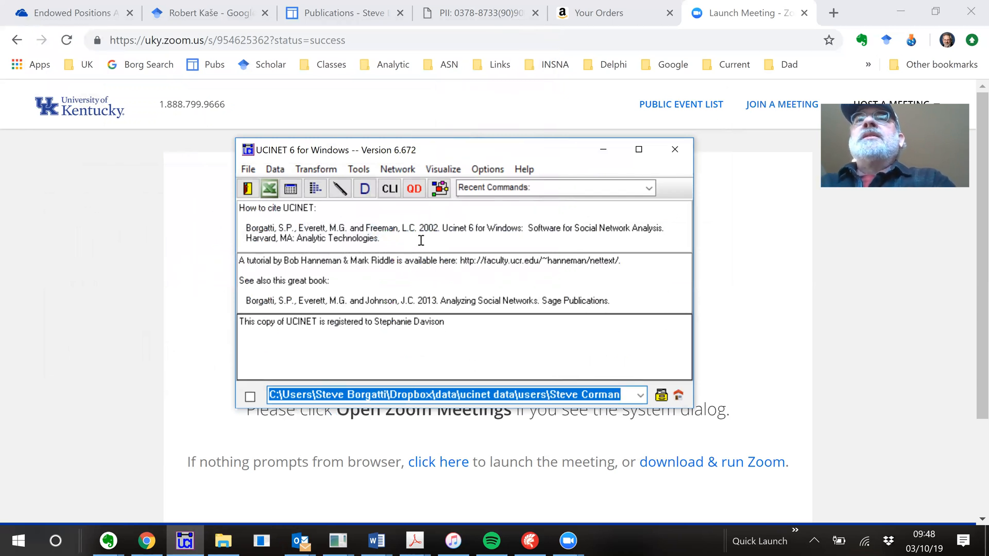
Step: Open the Command Line Interface and move its window toward the middle of the screen
click(390, 189)
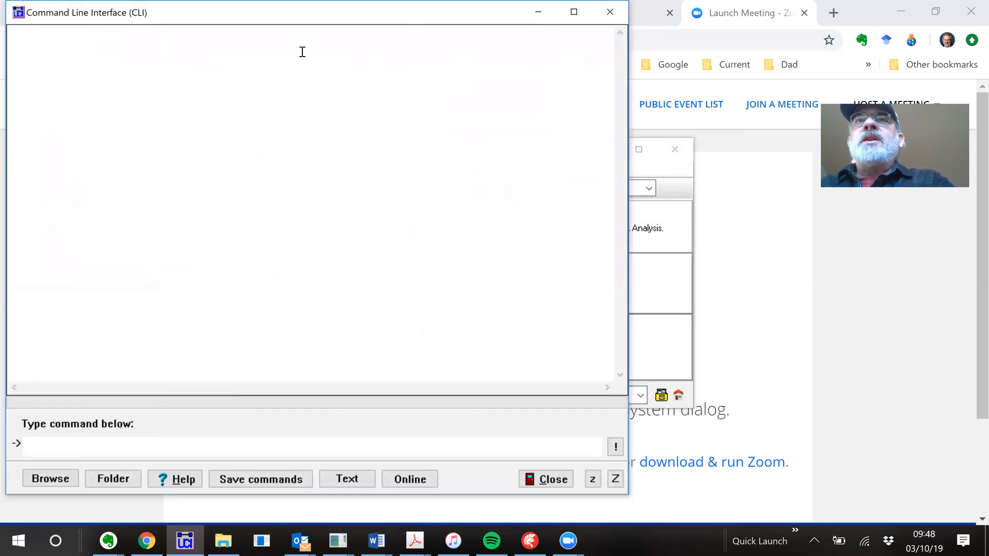
drag(479, 44, 684, 74)
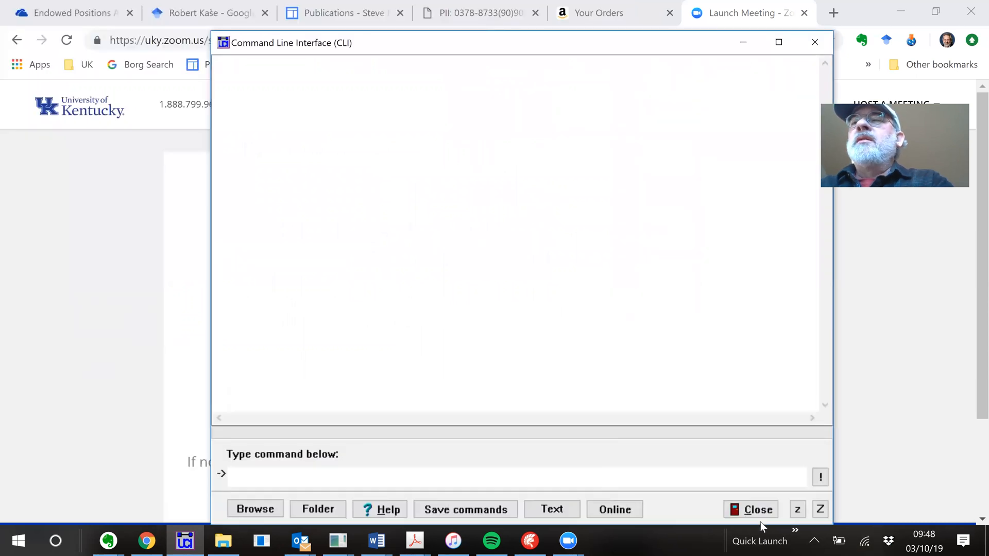
click(759, 509)
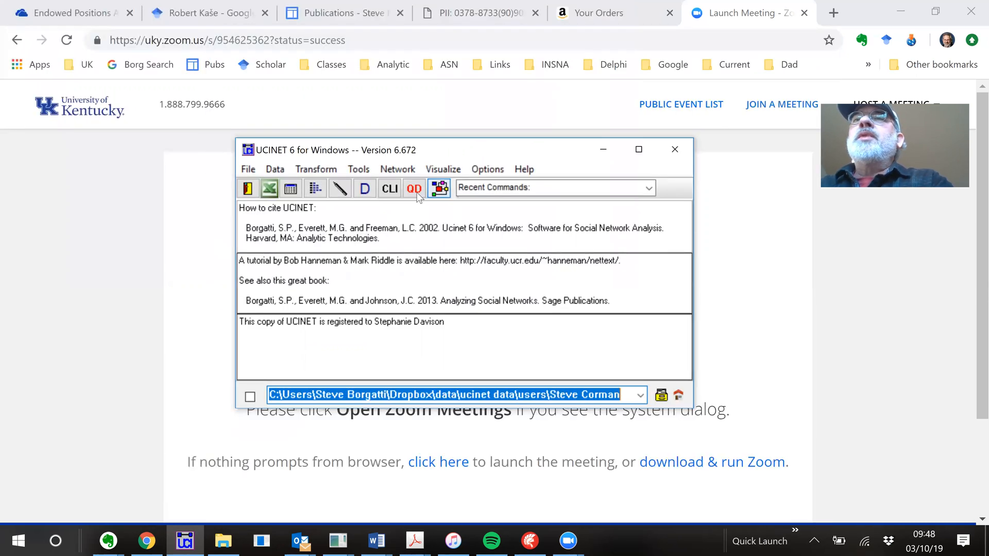
click(390, 190)
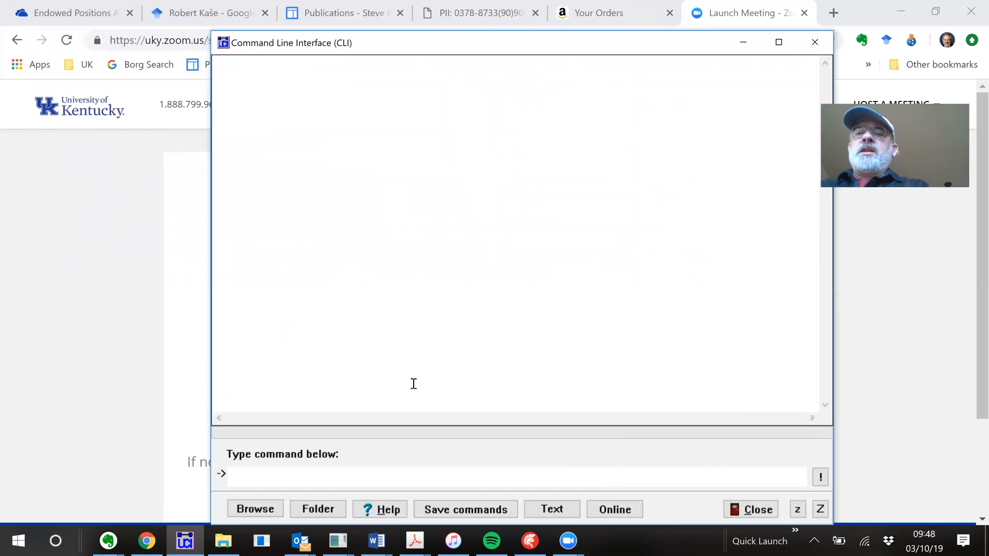
text(q)
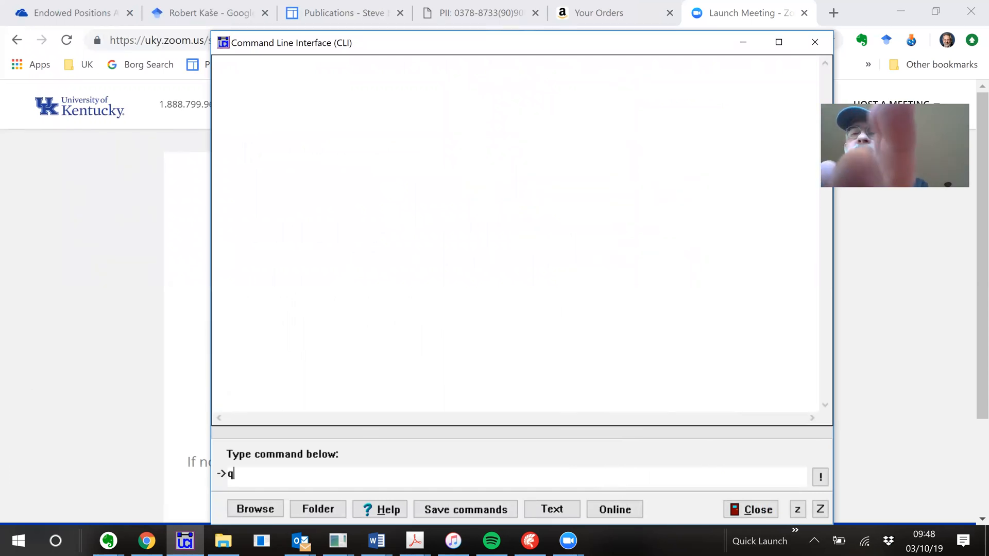
text(1)
key(BackSpace)
text(015)
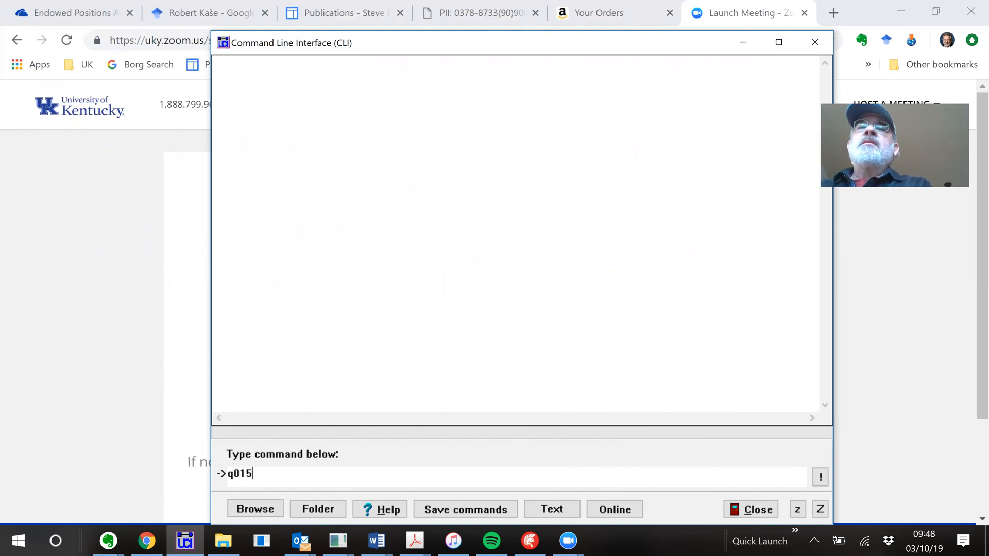
key(BackSpace)
key(BackSpace)
key(BackSpace)
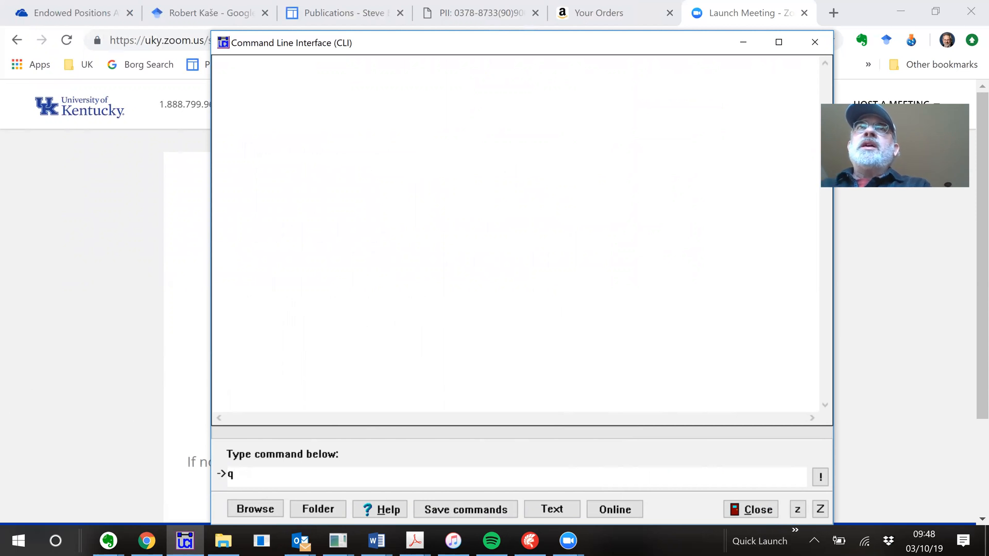
key(BackSpace)
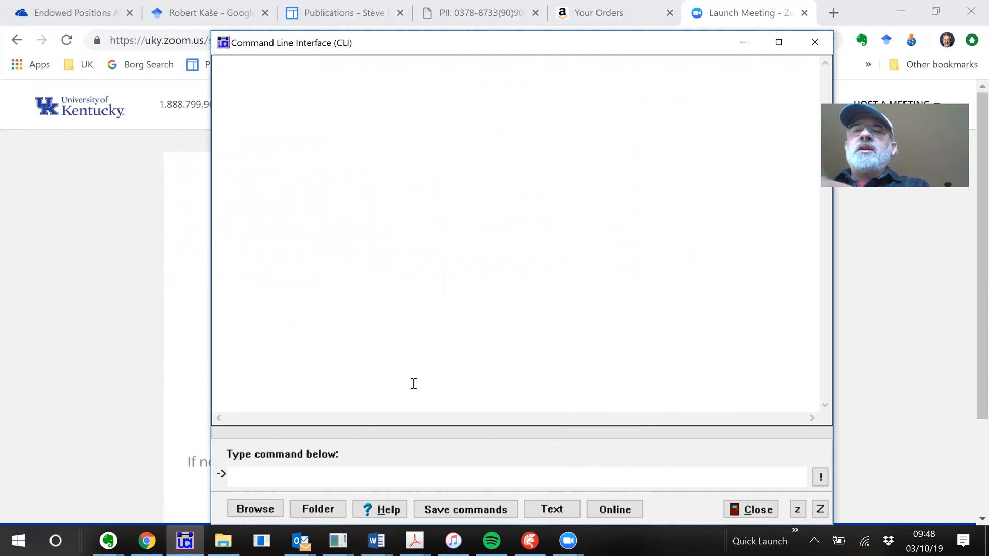
click(258, 509)
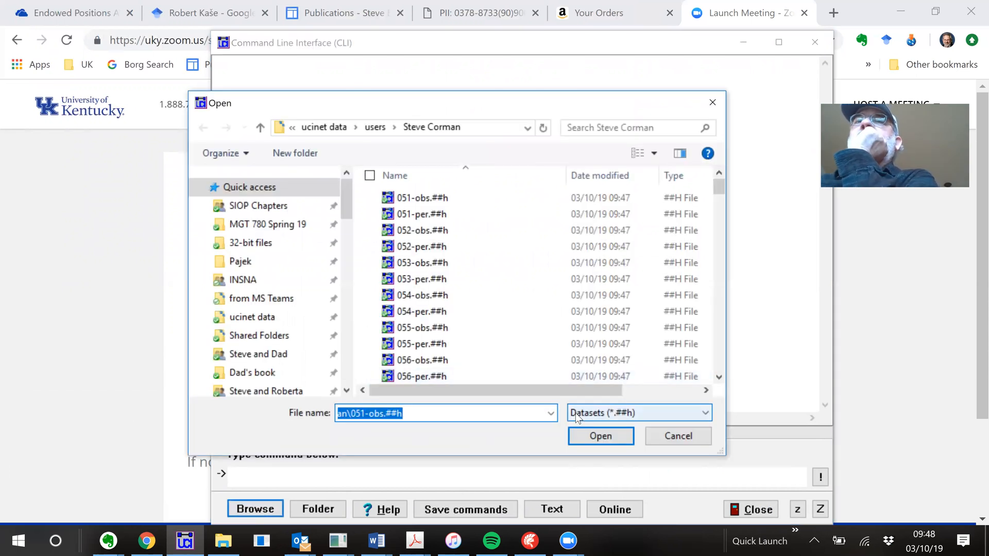
click(687, 435)
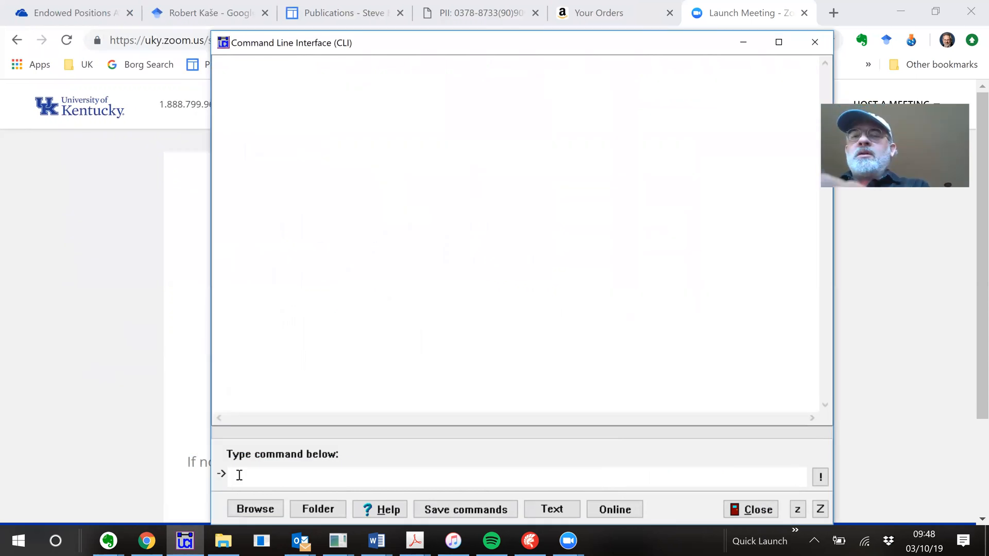
text(q[15)
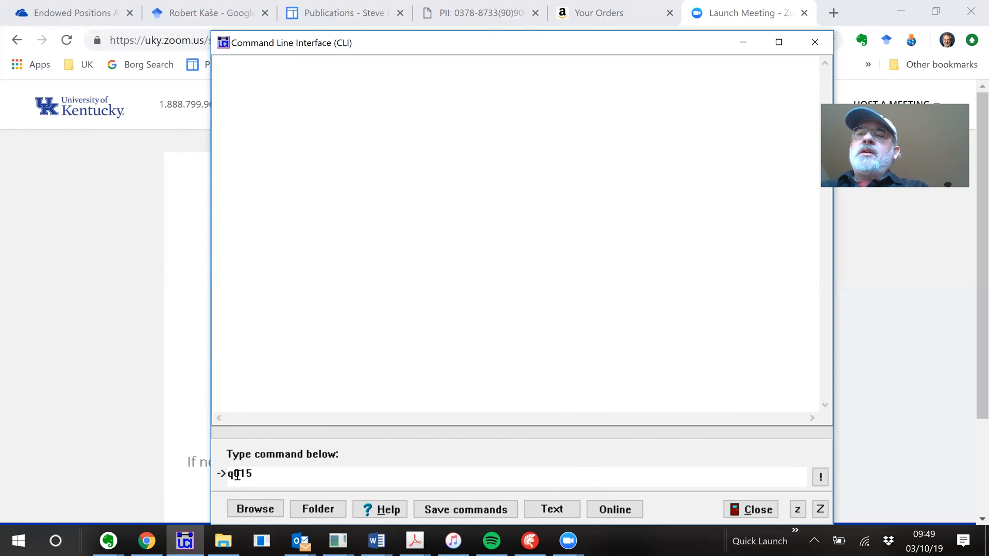
text( = q3a)
key(BackSpace)
key(BackSpace)
text(ap()
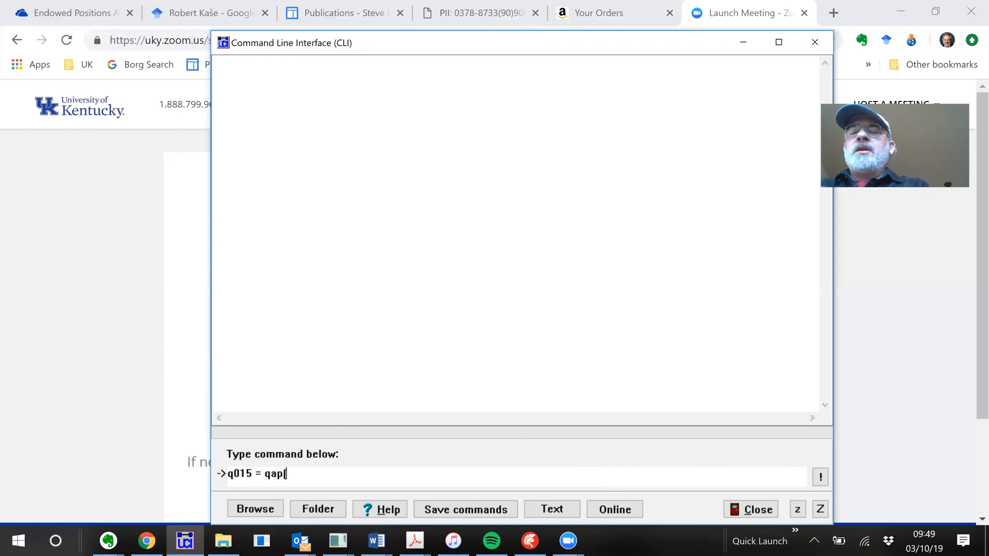
text(0)
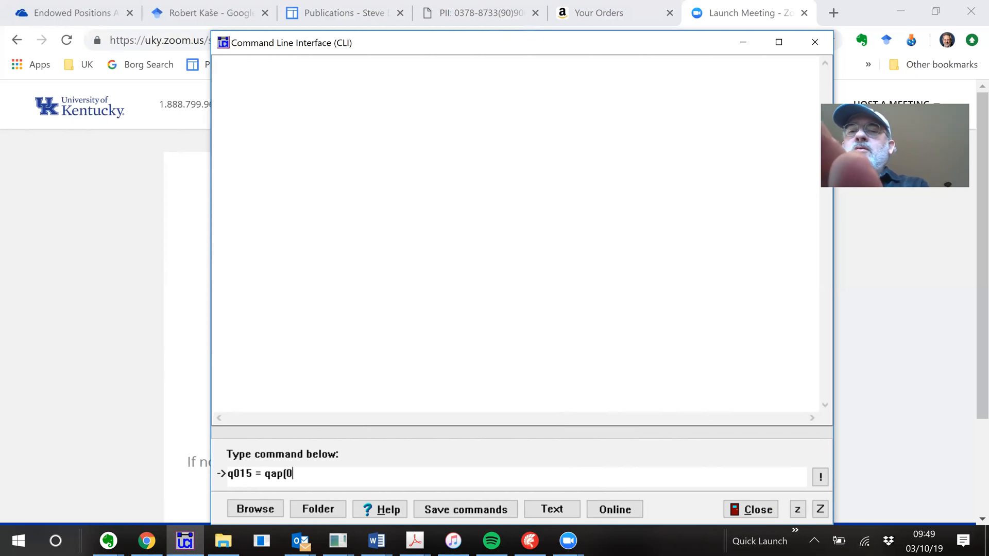
key(BackSpace)
key(BackSpace)
key(BackSpace)
key(BackSpace)
key(BackSpace)
key(BackSpace)
key(BackSpace)
key(BackSpace)
key(BackSpace)
key(BackSpace)
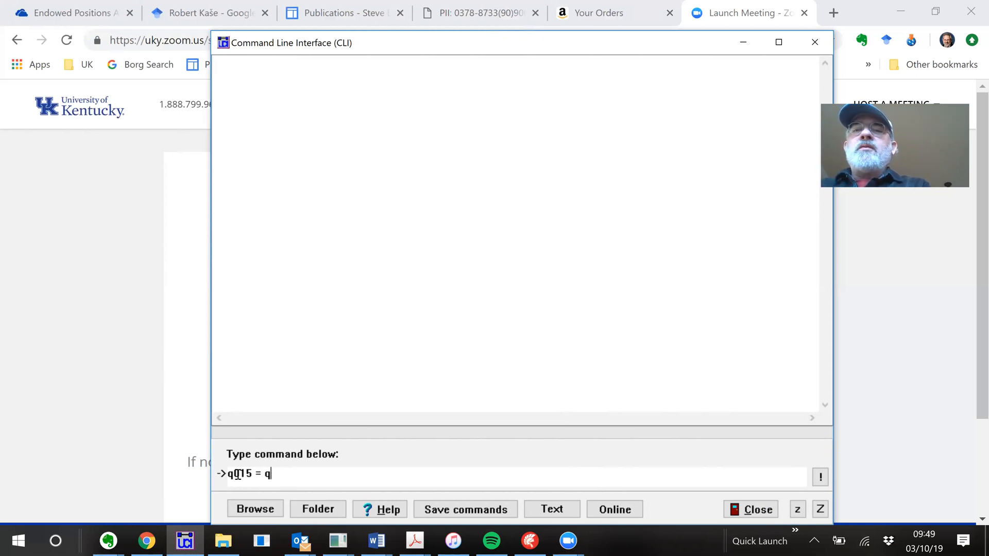
Step: Run the command q051 = qap(051-obs 051-per) and display the resulting q051 dataset with dsp
text(5)
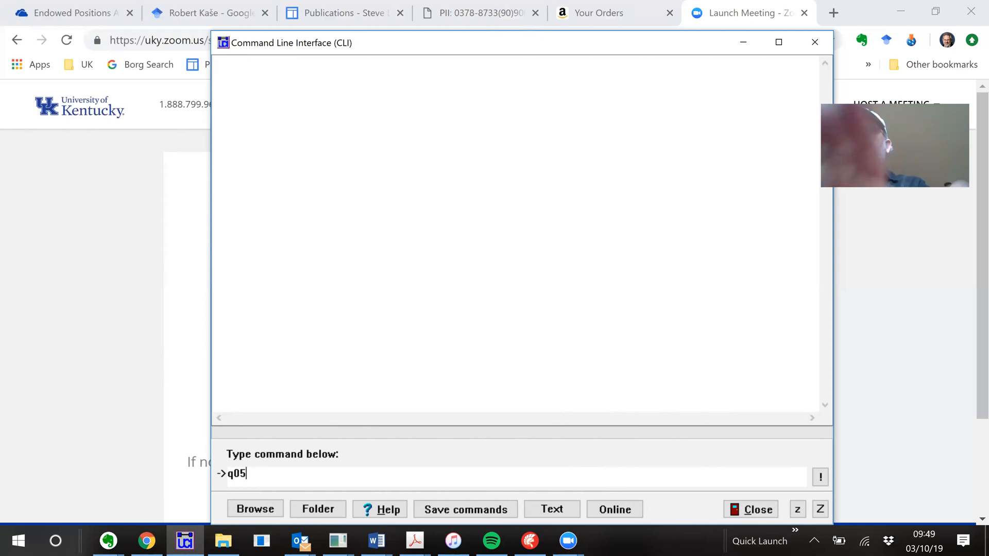
text(1 = qap(051)
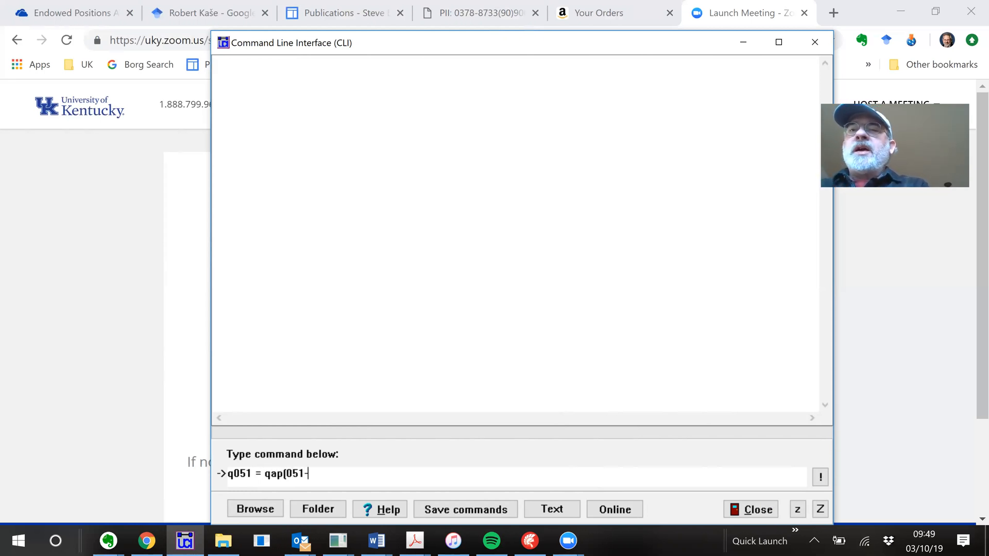
text(-obs)
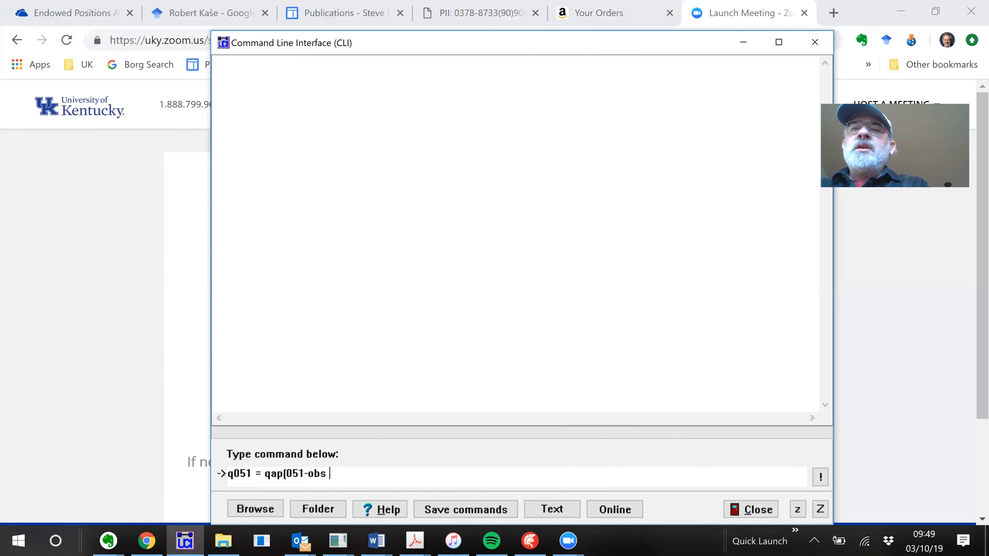
text( 051-)
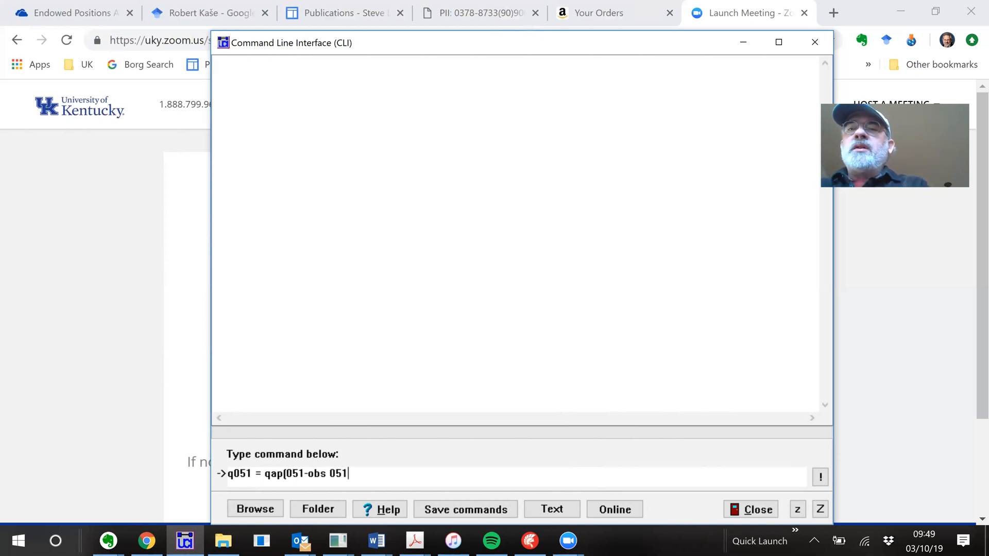
text(er))
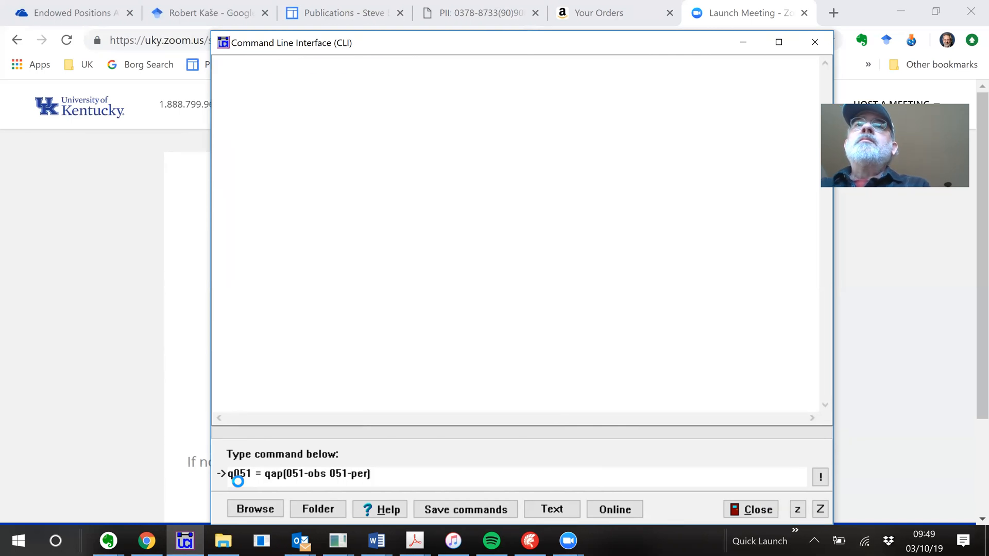
key(Return)
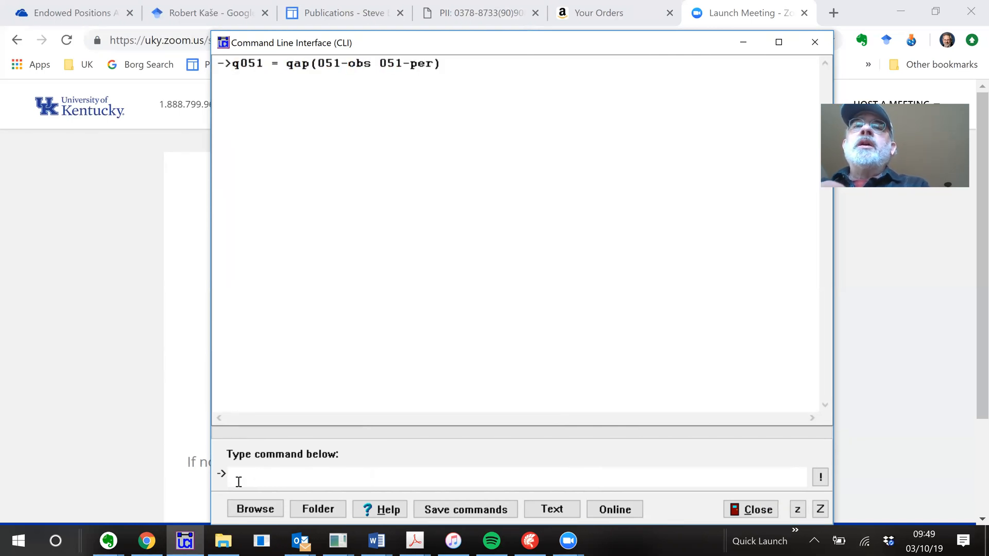
text(dsp q051)
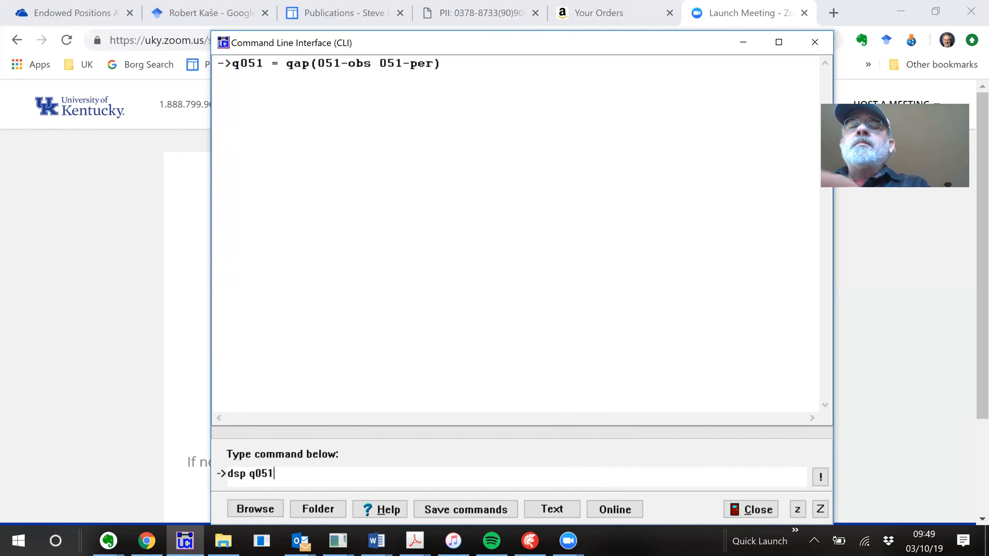
key(Return)
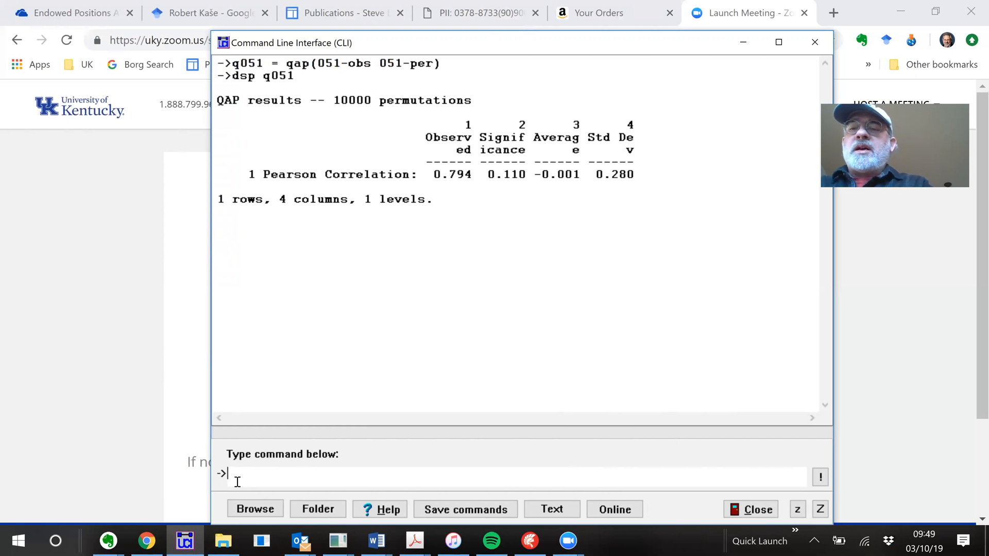
Step: Join the two matrices with m051 = joinmats(051-obs 051-per) and exit the command line interface
text(m0)
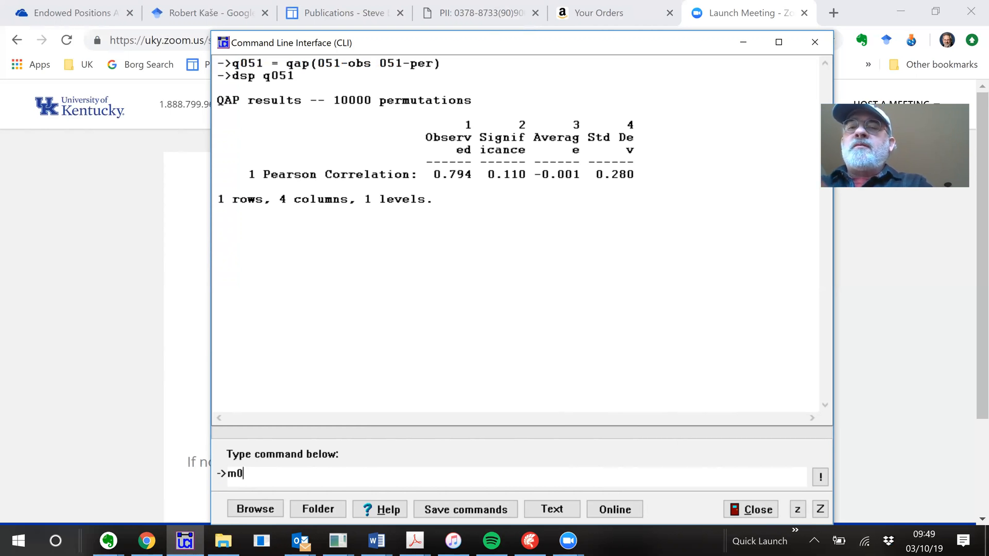
text(51 = joinmats()
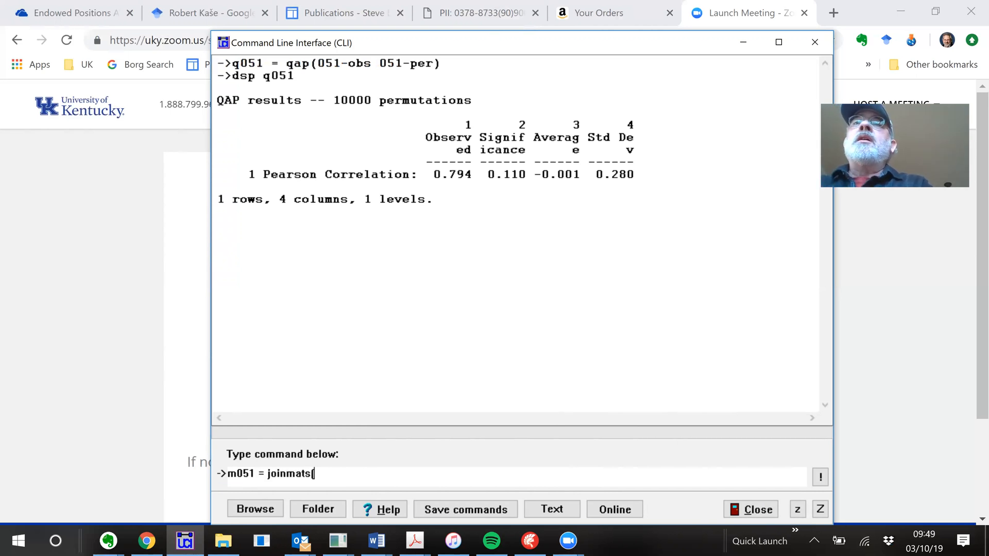
text(051)
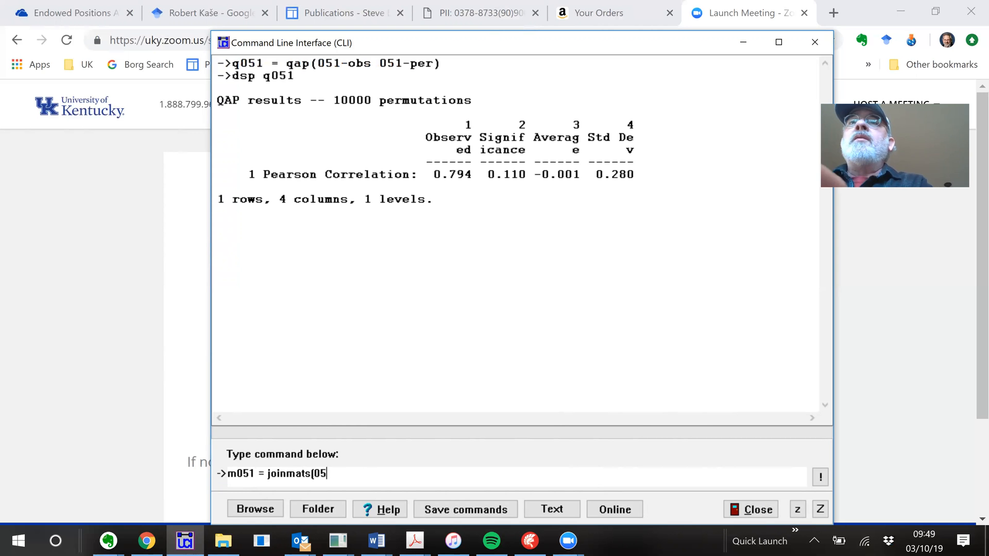
text(-o)
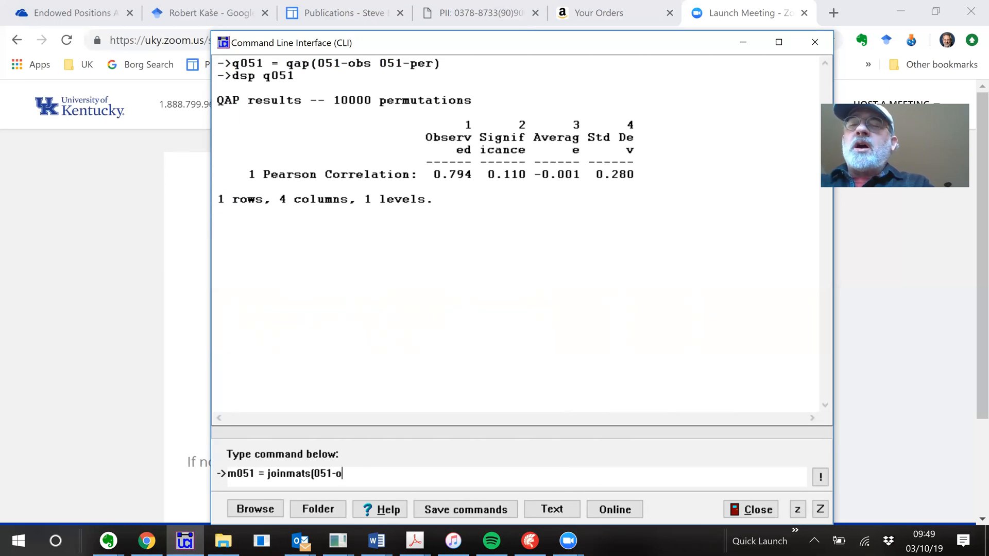
text(bs 0)
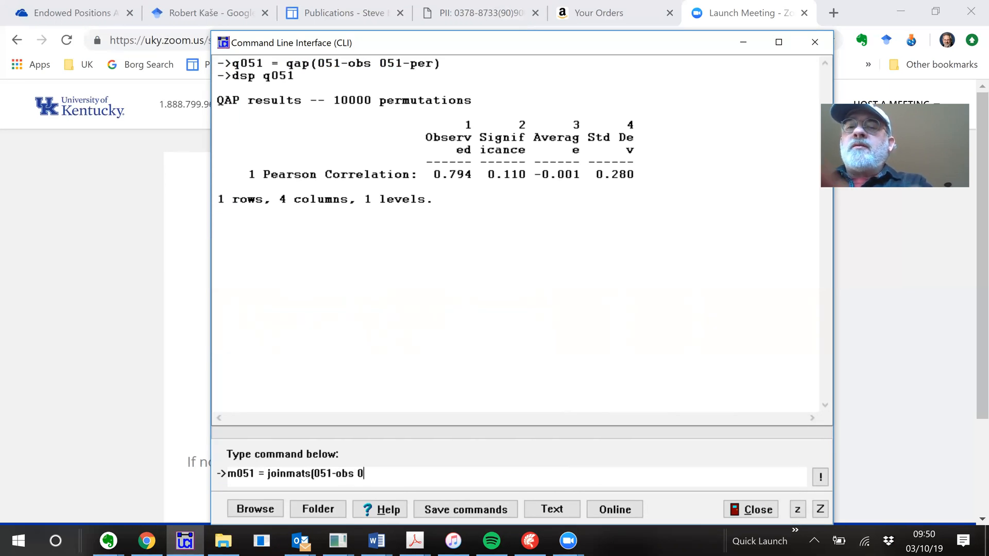
text(51-per))
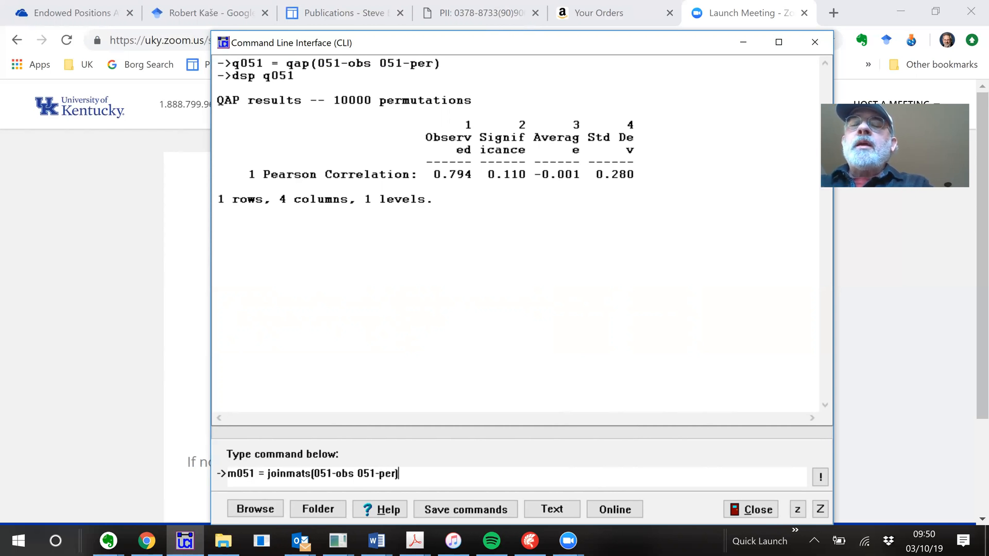
key(Return)
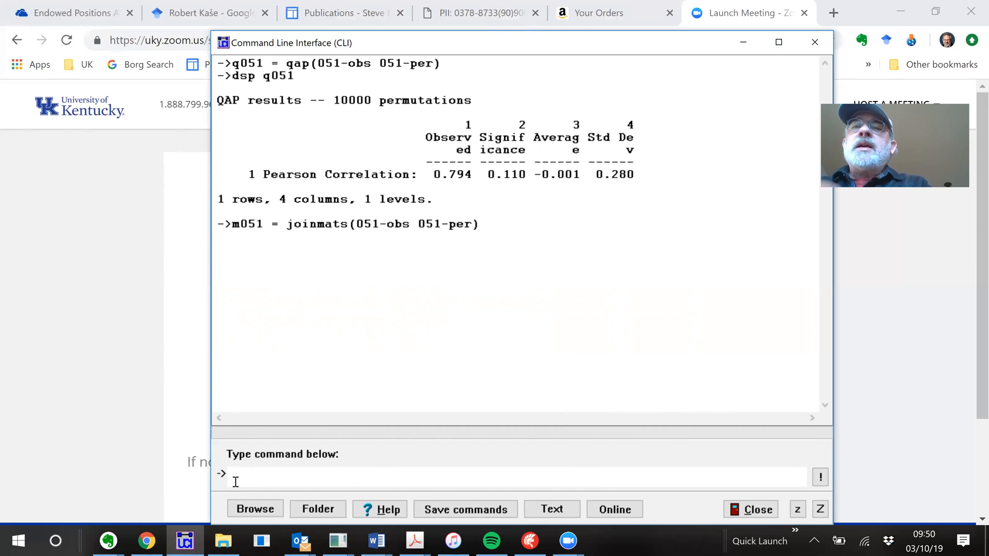
text(exit)
key(Return)
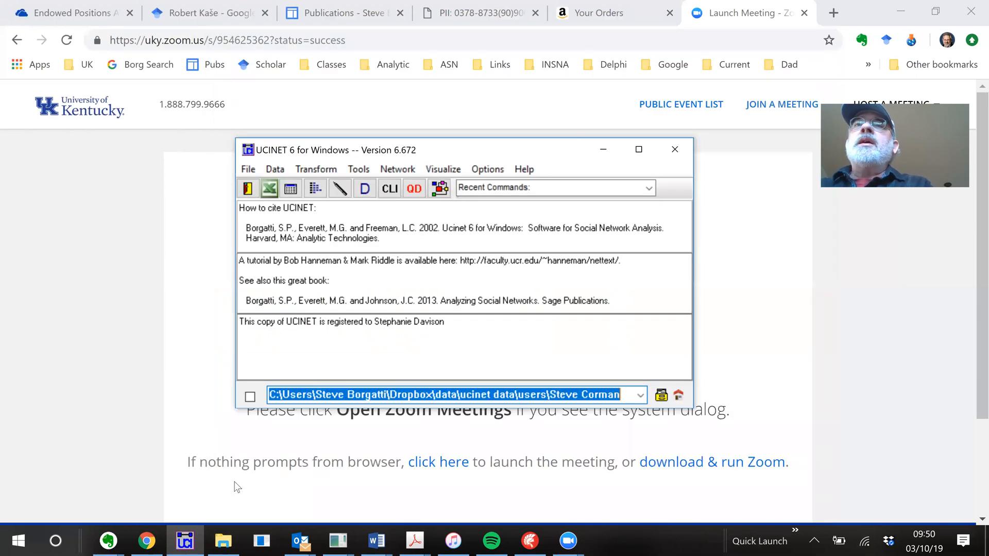
Step: Convert the whole m051 matrix to vectors with Matrix to Vector, excluding diagonal values, and review and close the output log
click(275, 169)
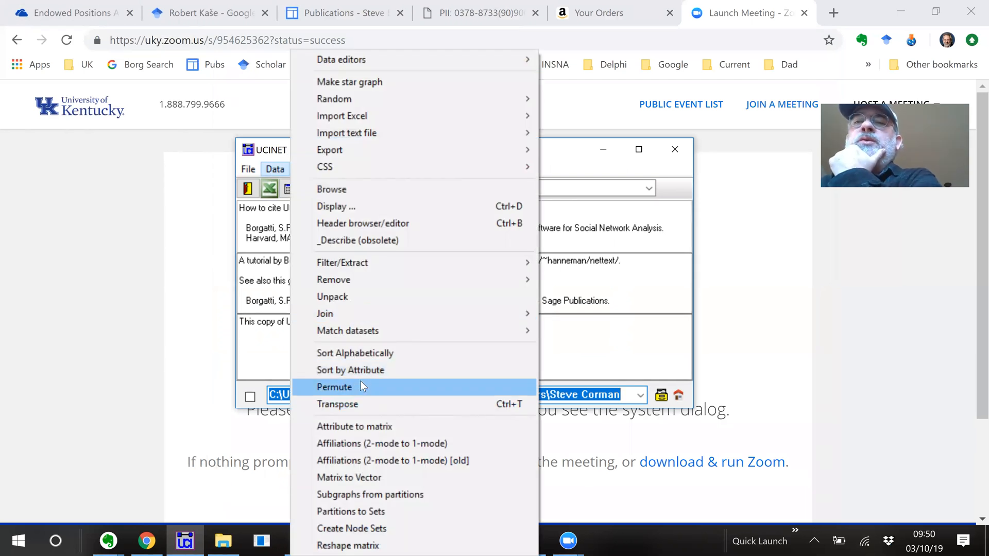
click(364, 477)
text(m051)
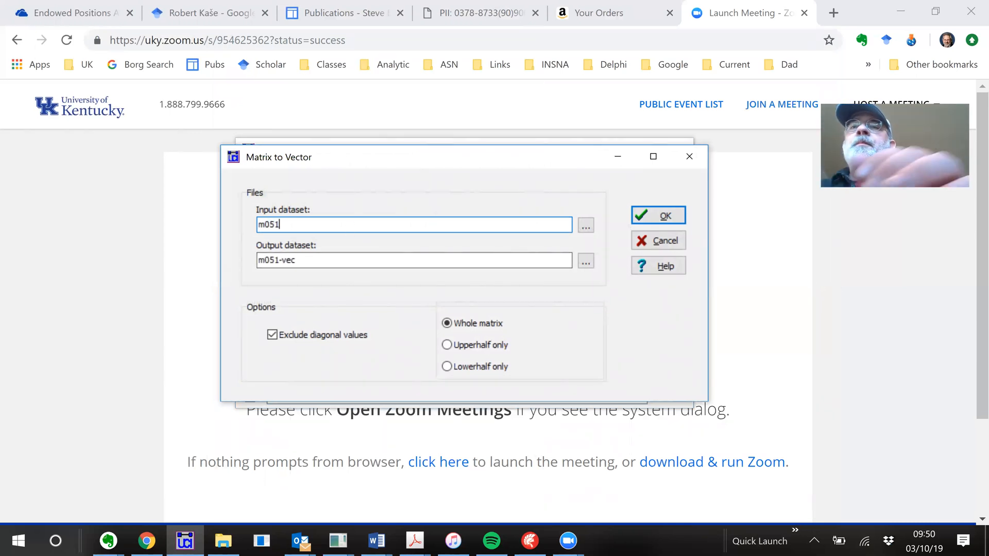
click(683, 215)
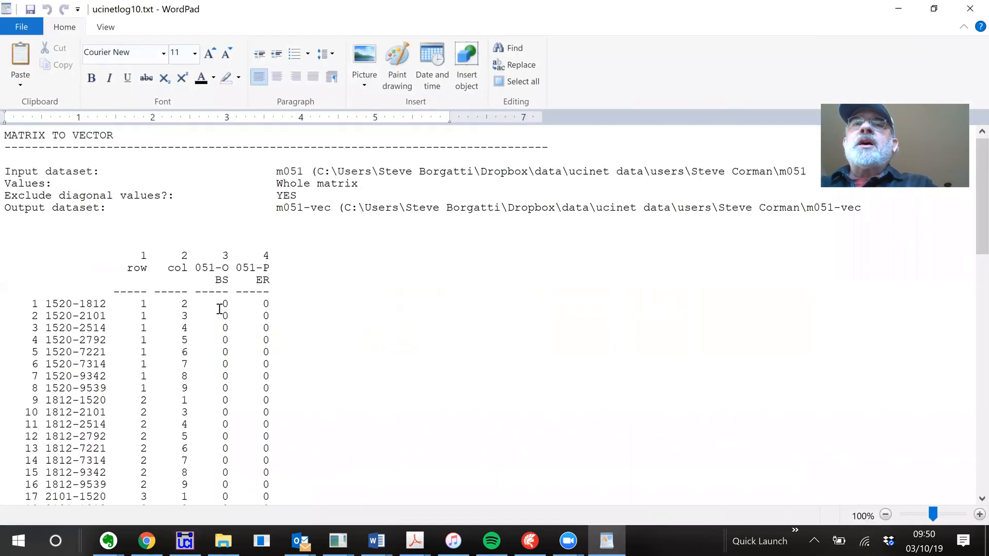
scroll(230, 302, down, 2)
scroll(229, 303, down, 12)
scroll(230, 303, up, 18)
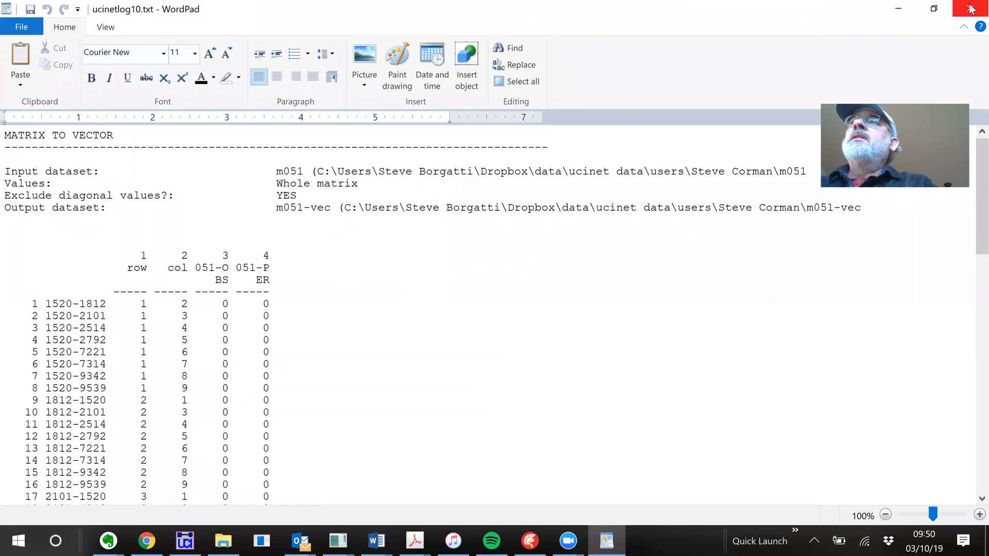
key(alt+F4)
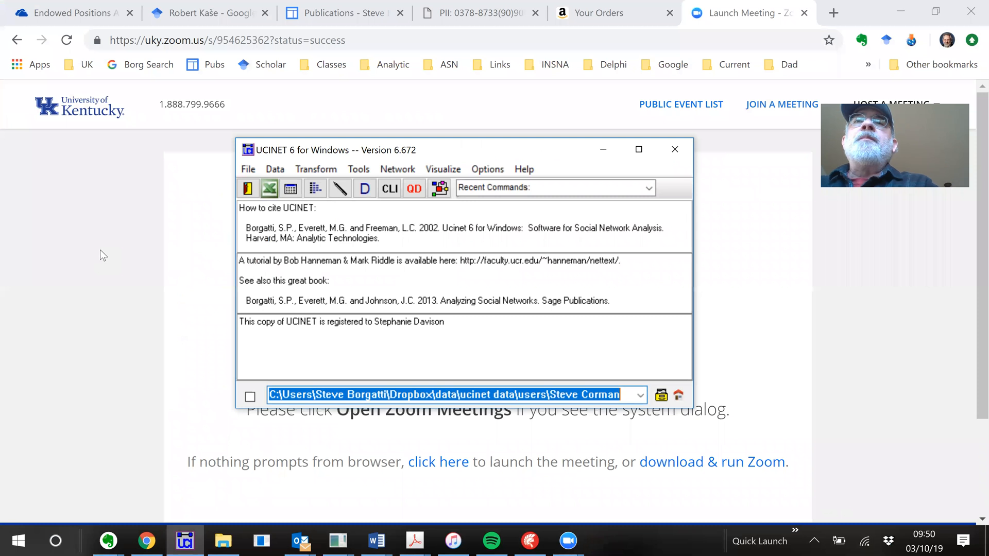
Step: Open m051-vec.##h in the Matrix Editor and copy all its cells, including the row and column labels
click(291, 189)
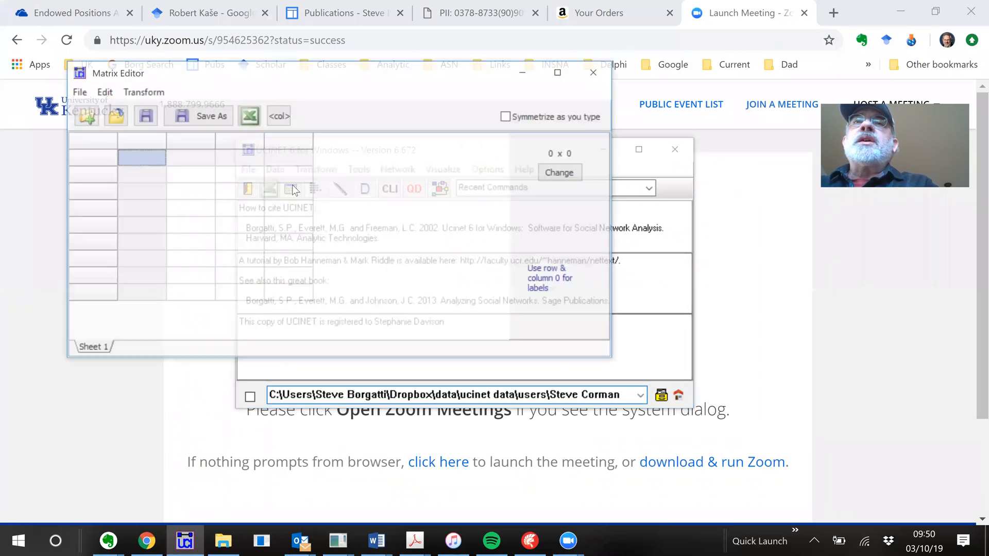
click(117, 117)
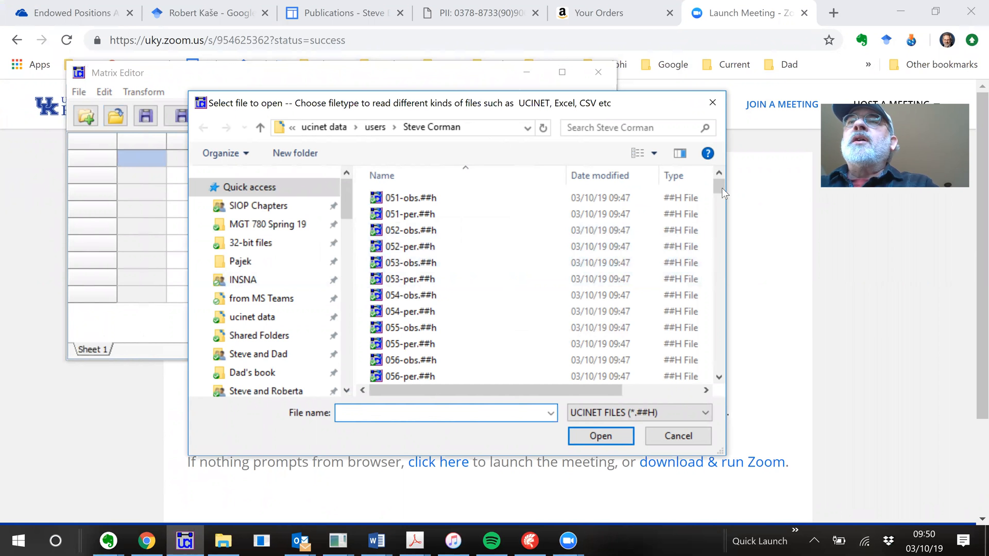
drag(720, 187, 749, 382)
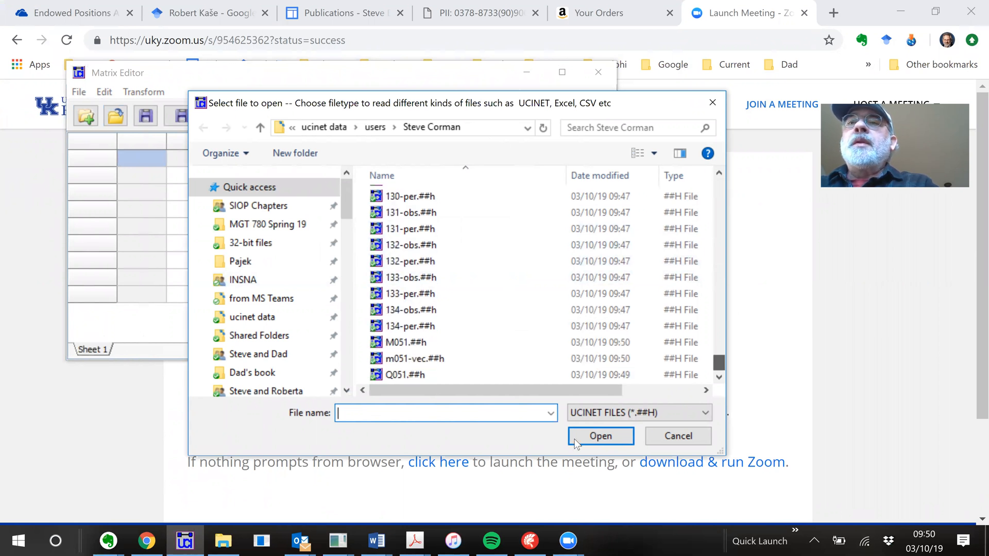
click(394, 360)
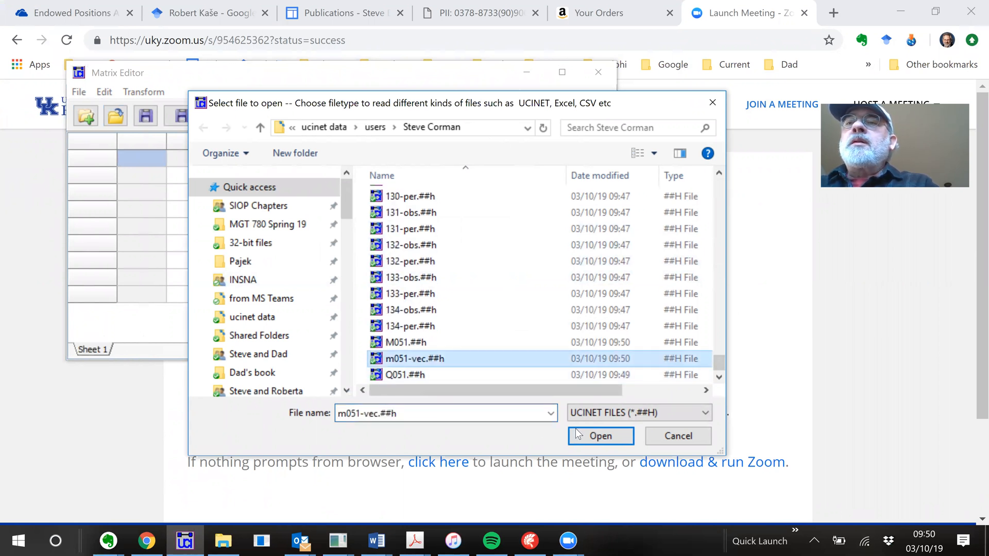
click(586, 437)
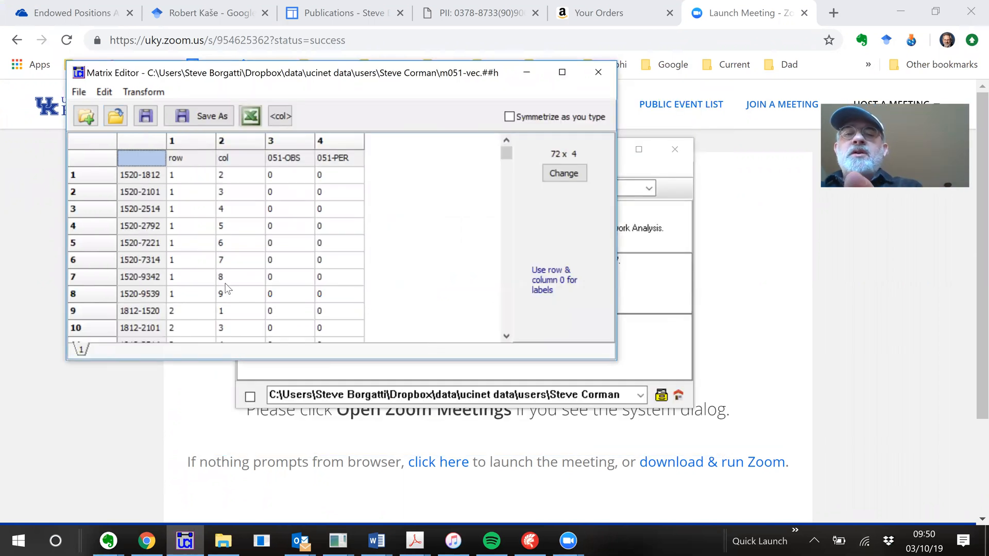
key(ctrl+a)
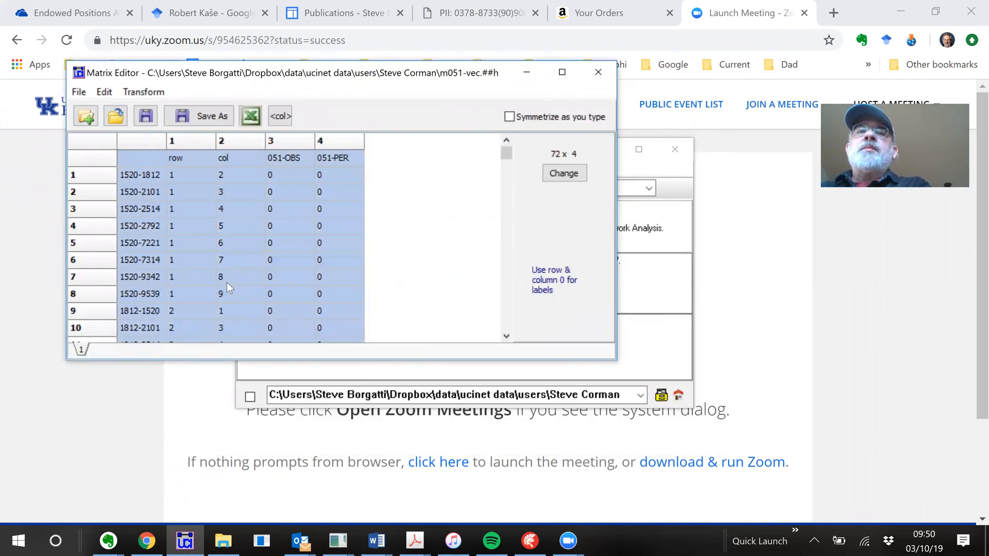
Step: Switch to Stata, open its Data Editor with the edit command and paste the copied data, treating the first row as variable names
key(super)
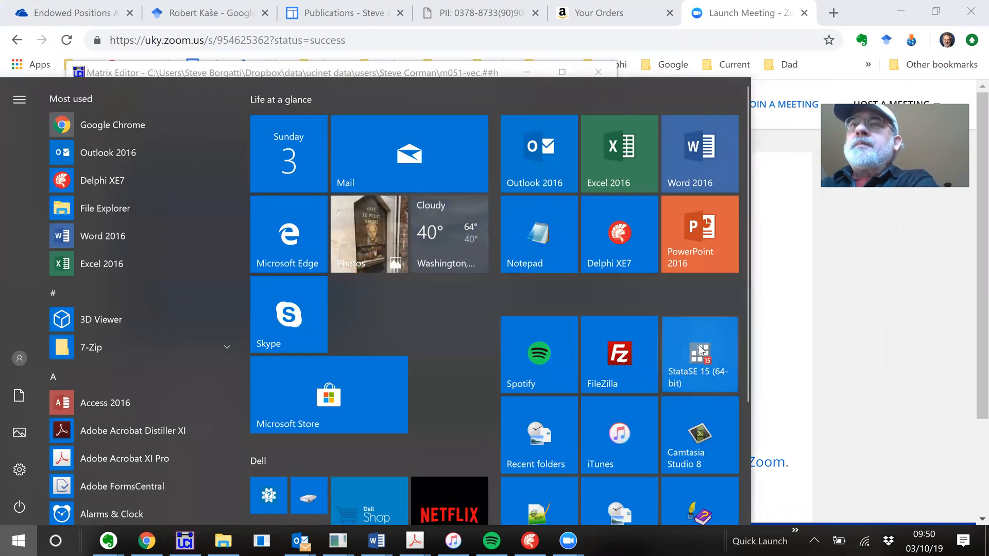
key(Escape)
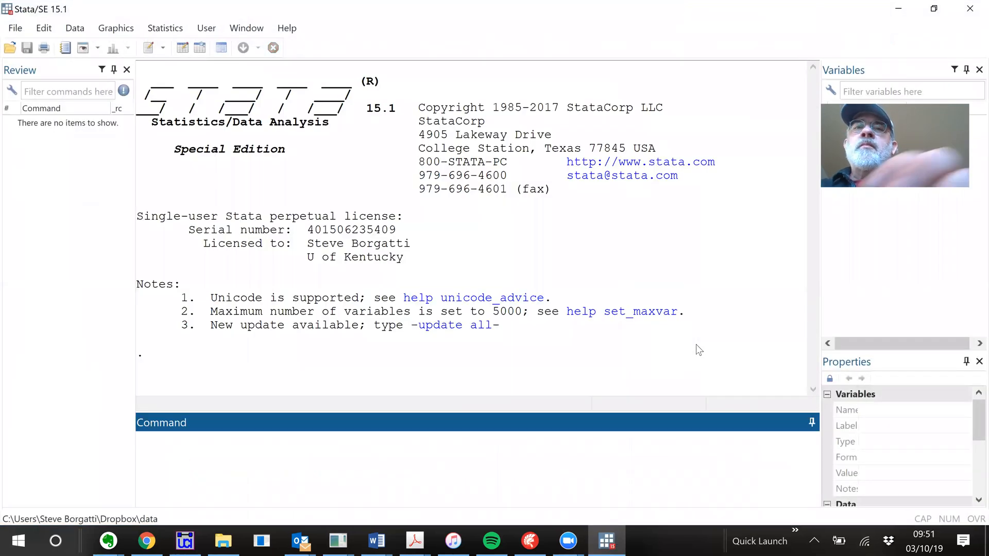
text(edit)
key(Return)
key(ctrl+v)
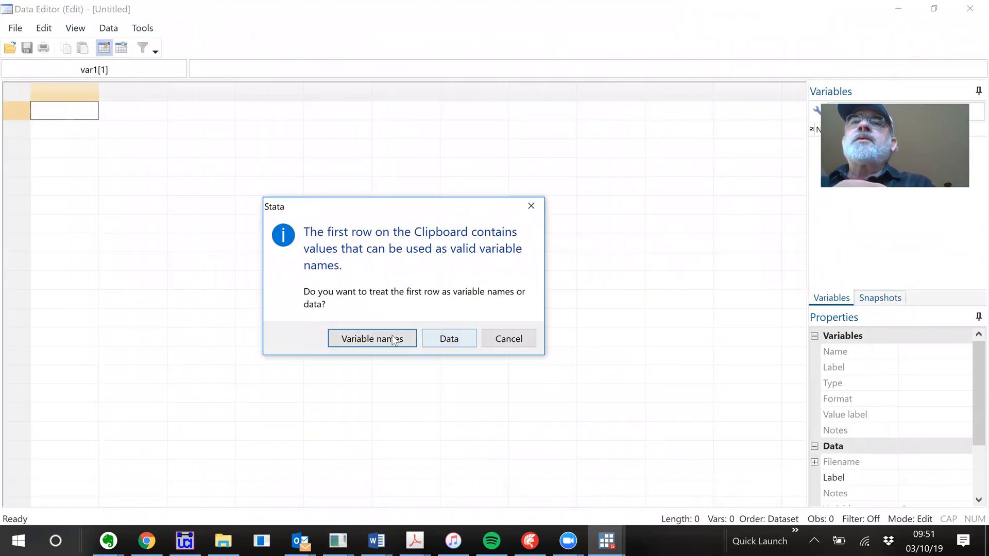
click(375, 340)
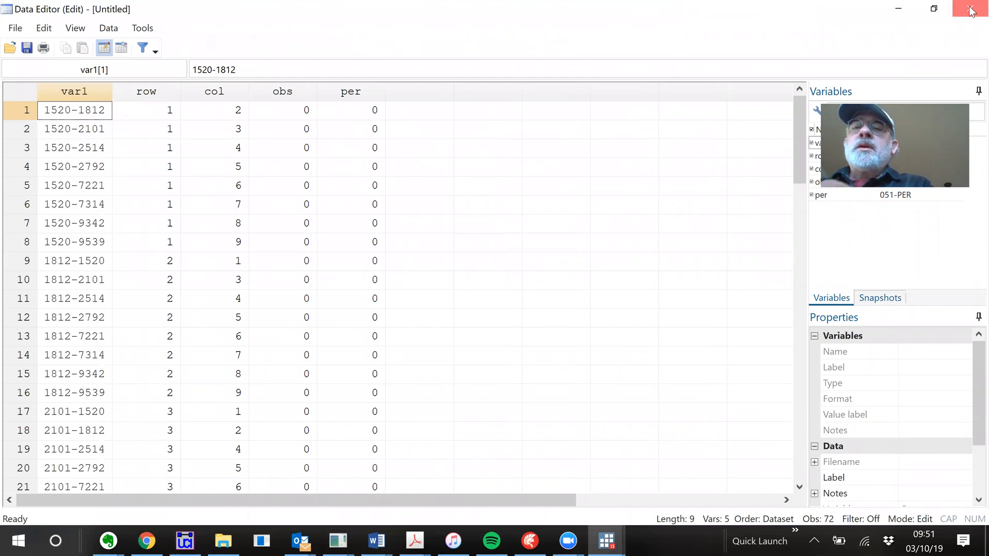
Step: Close the Data Editor and run the pairwise correlation with significance using pwcorr obs per, sig
click(972, 11)
text(pwcorr)
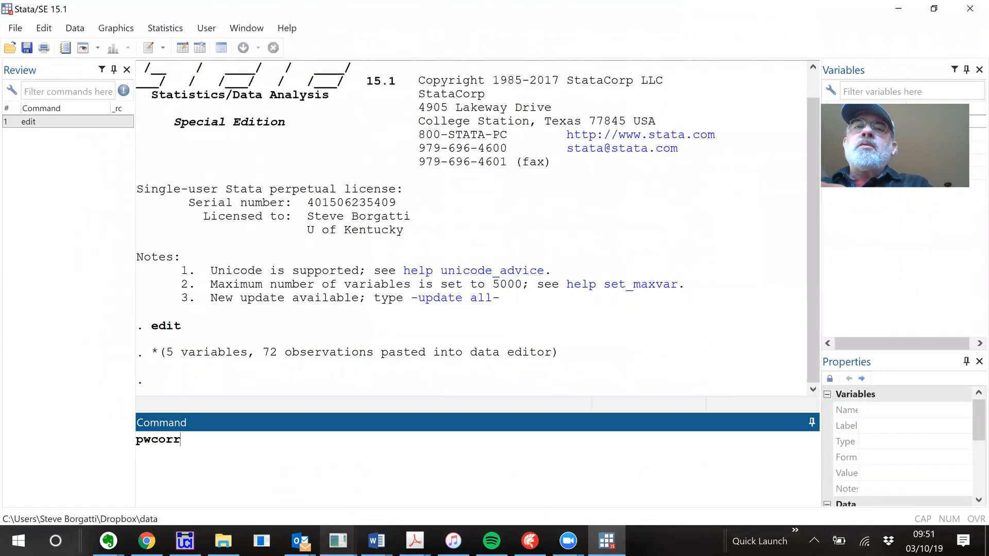
text( ob)
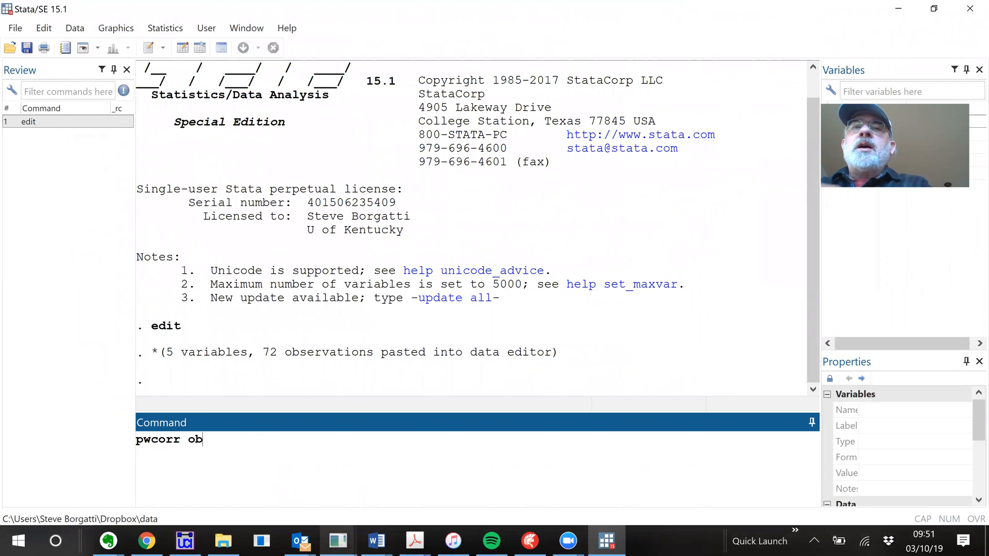
text(s per, sig)
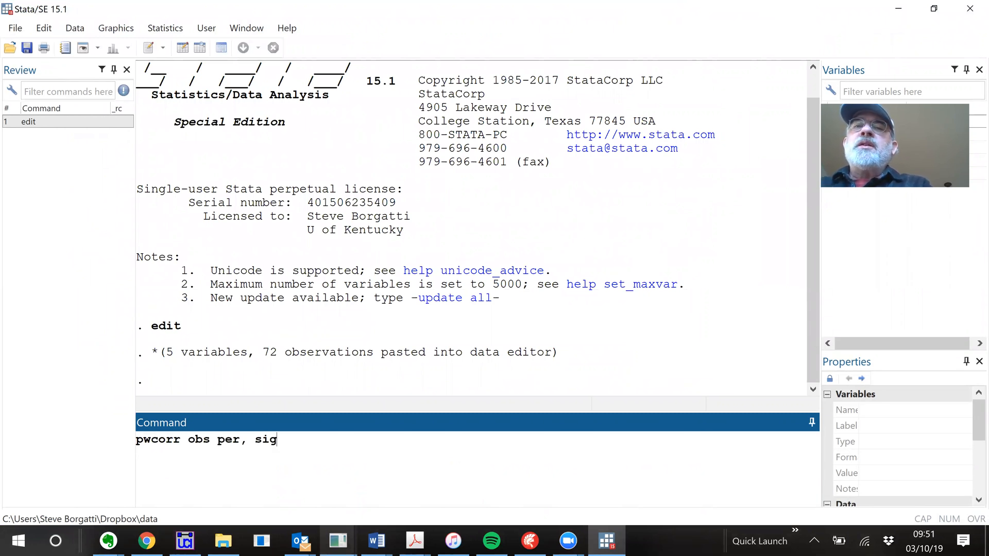
key(Return)
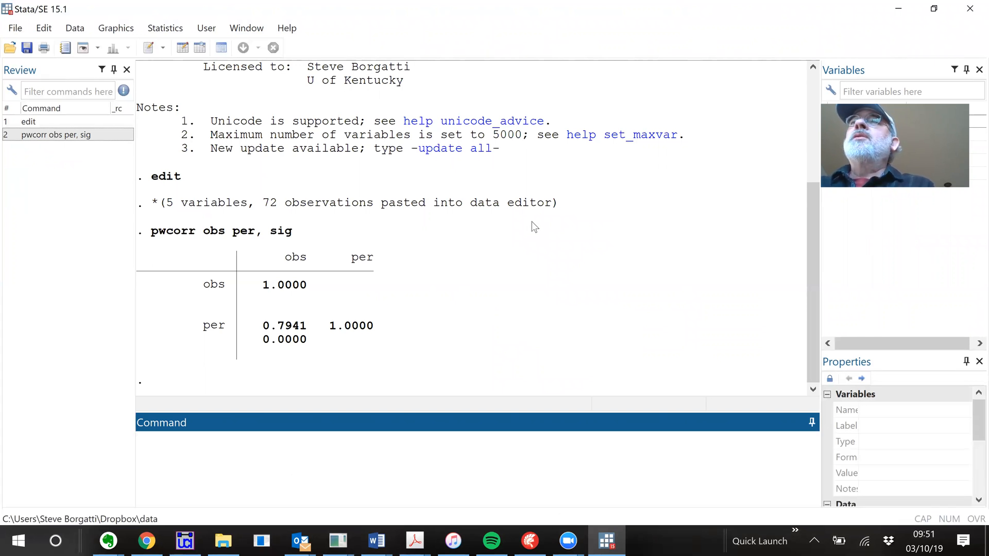
Step: Close Stata and the m051-vec Matrix Editor to return to the main UCINET window
click(971, 11)
click(536, 283)
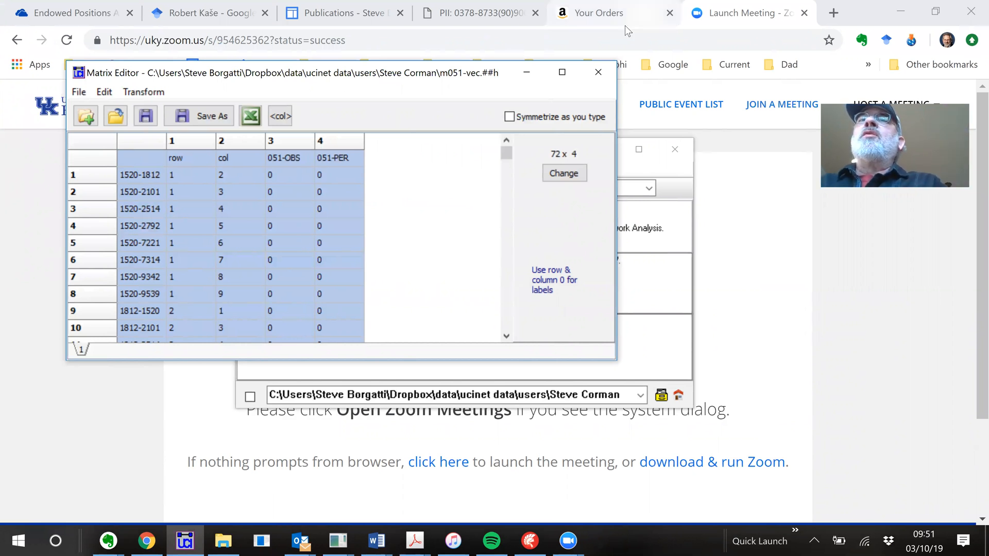
click(598, 73)
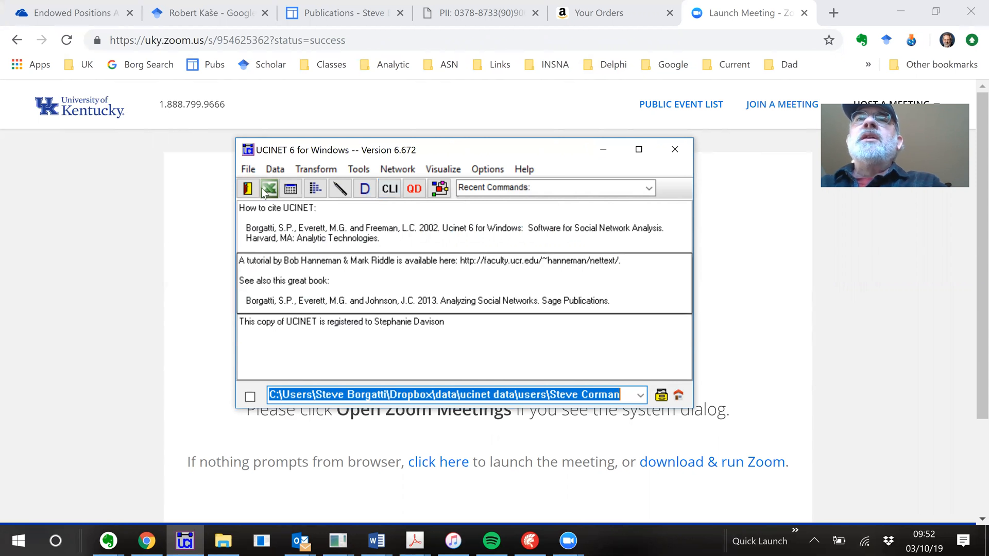
Step: Open the import of multiple DL text files and copy the complete list of input file paths
click(273, 171)
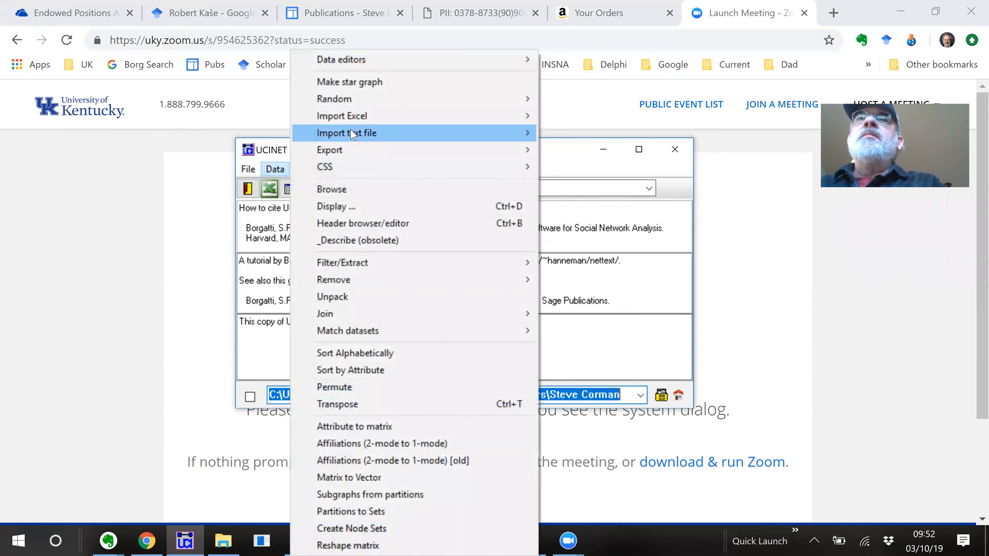
mouse_move(350, 132)
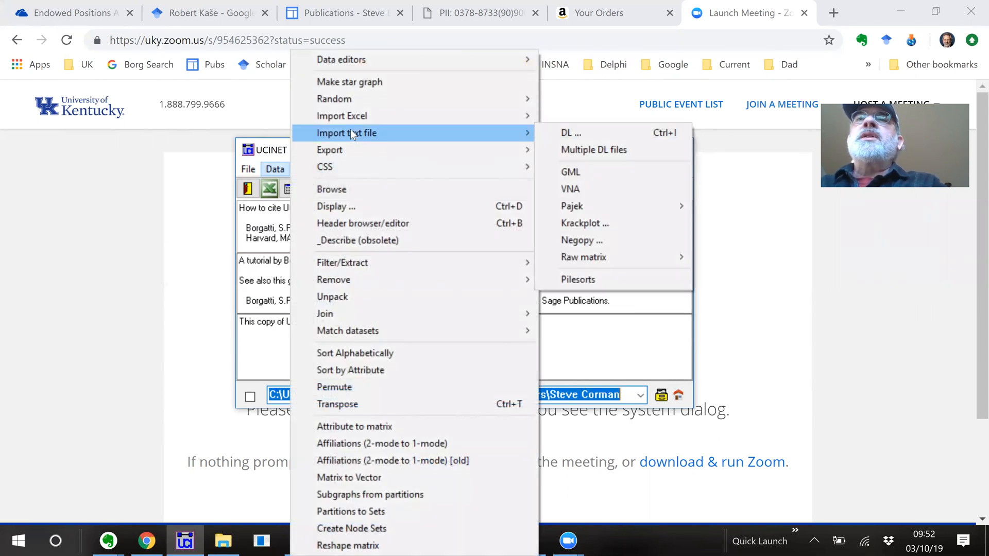
click(648, 154)
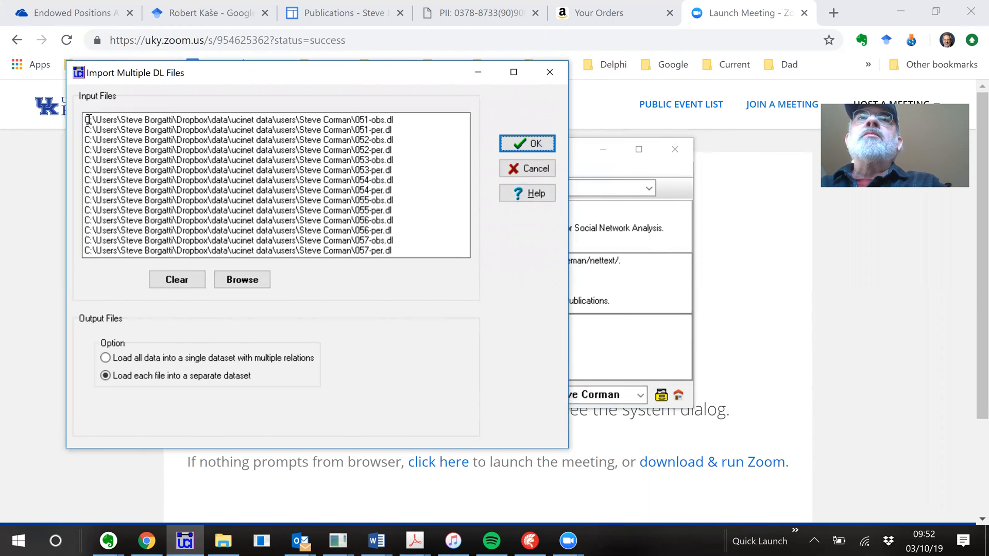
drag(86, 119, 143, 278)
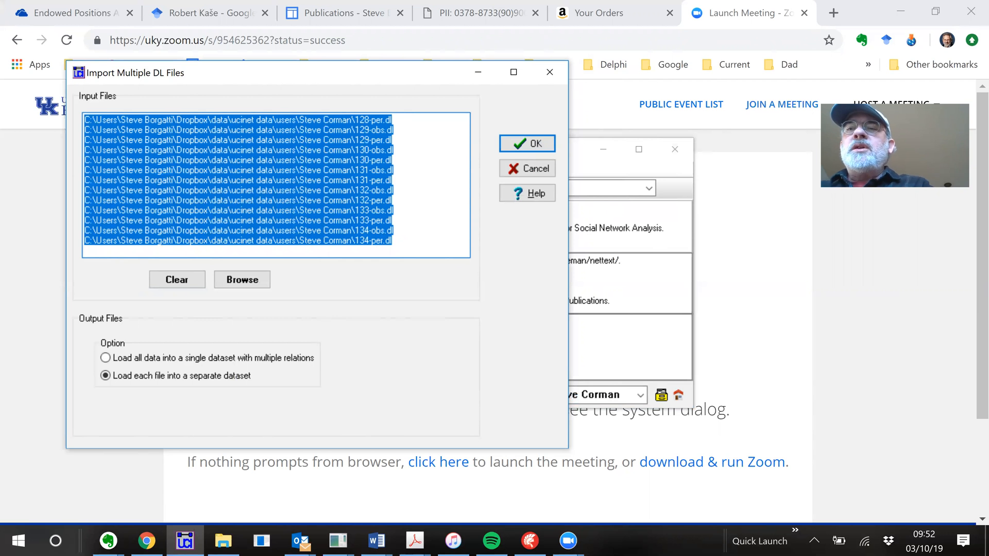
Step: Start Excel with a blank workbook and paste the copied file paths into column A from A1
click(19, 539)
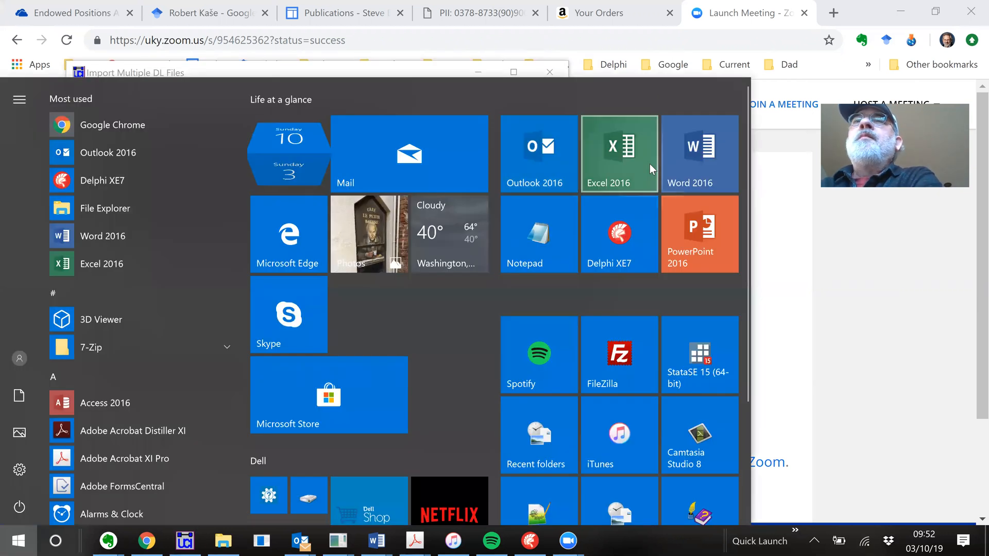
click(650, 164)
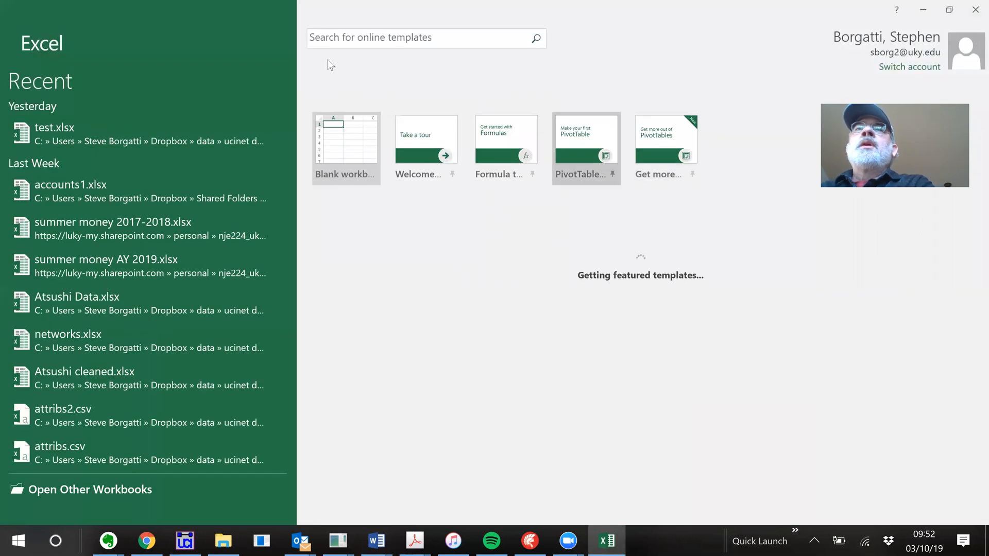
click(357, 165)
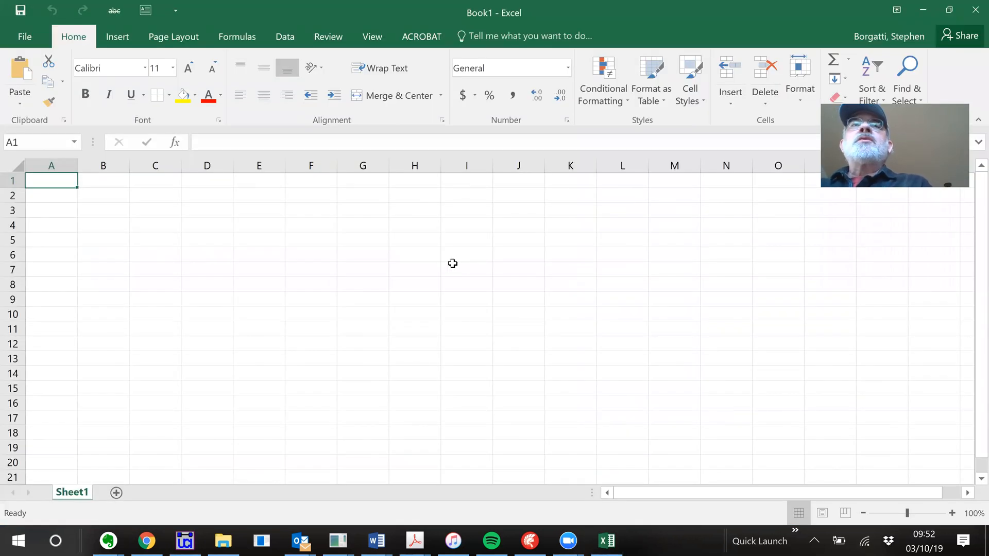
key(ctrl+v)
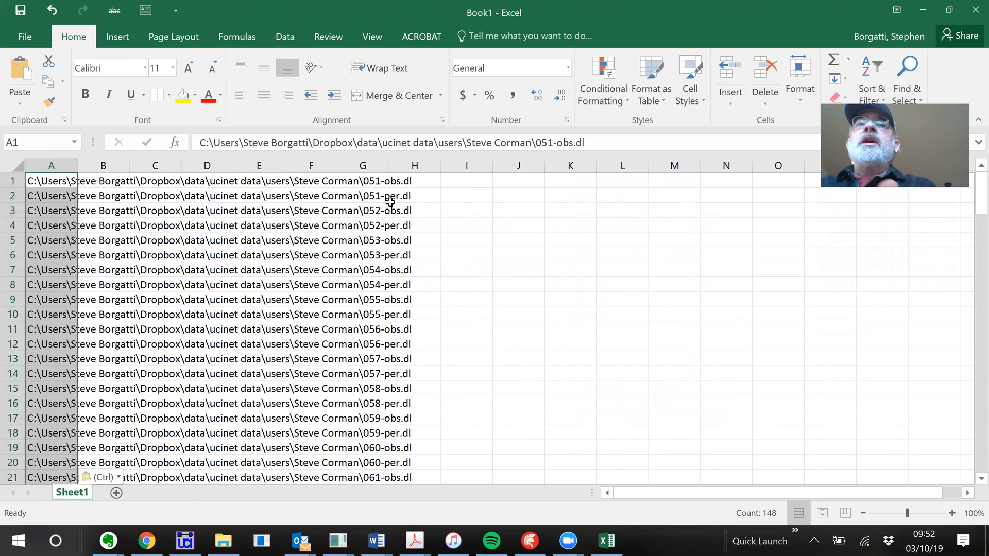
Step: Strip the folder path from every entry in column A by replacing all *\ with nothing
key(ctrl+h)
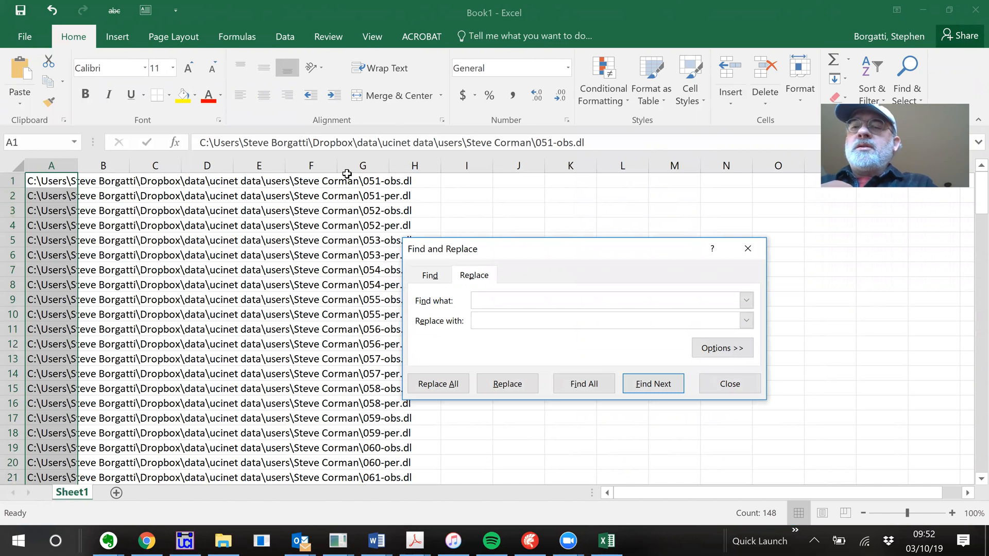
text(*)
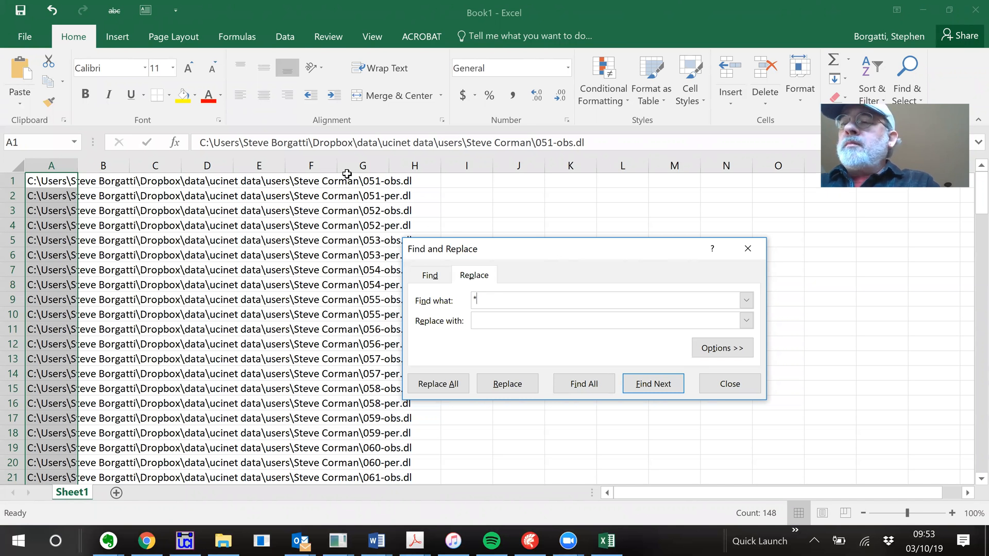
text(\)
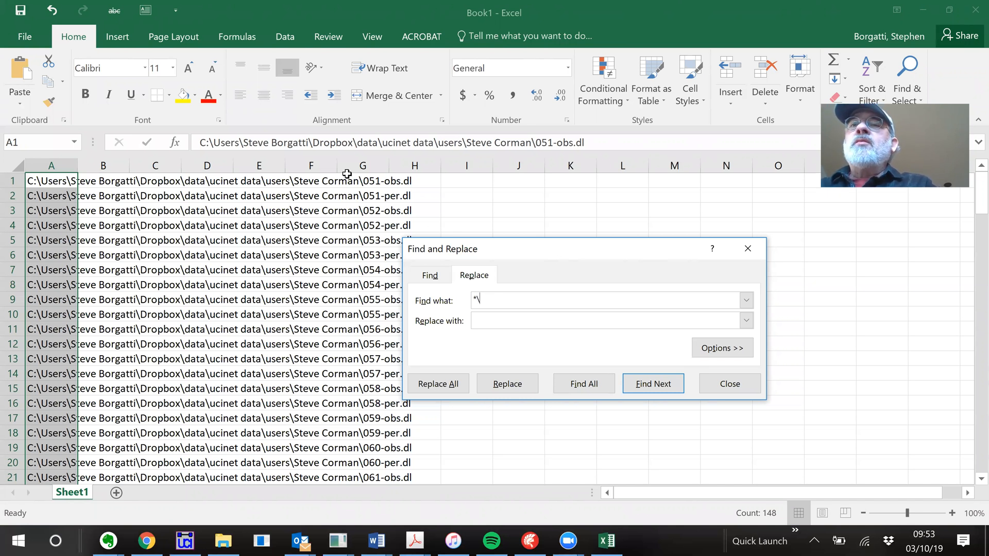
click(436, 385)
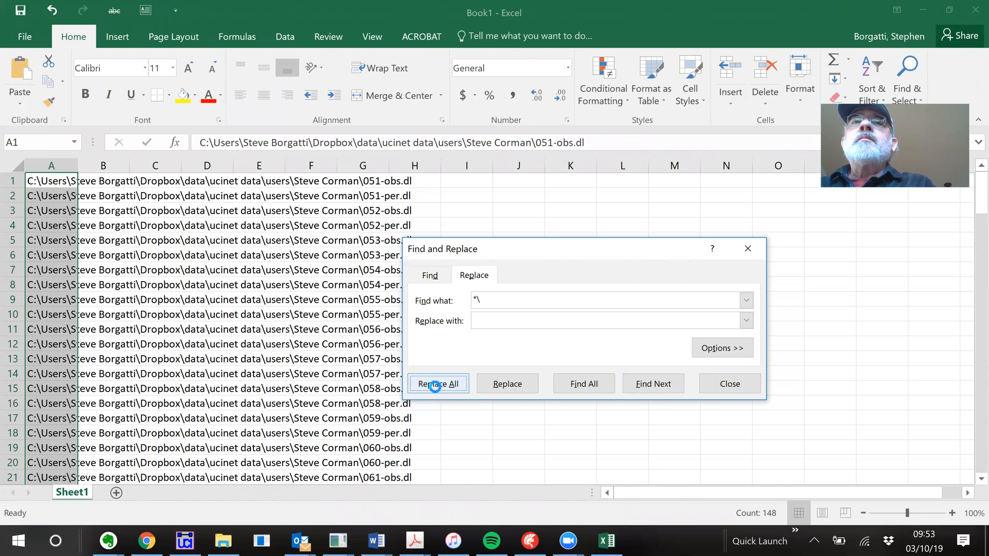
click(489, 315)
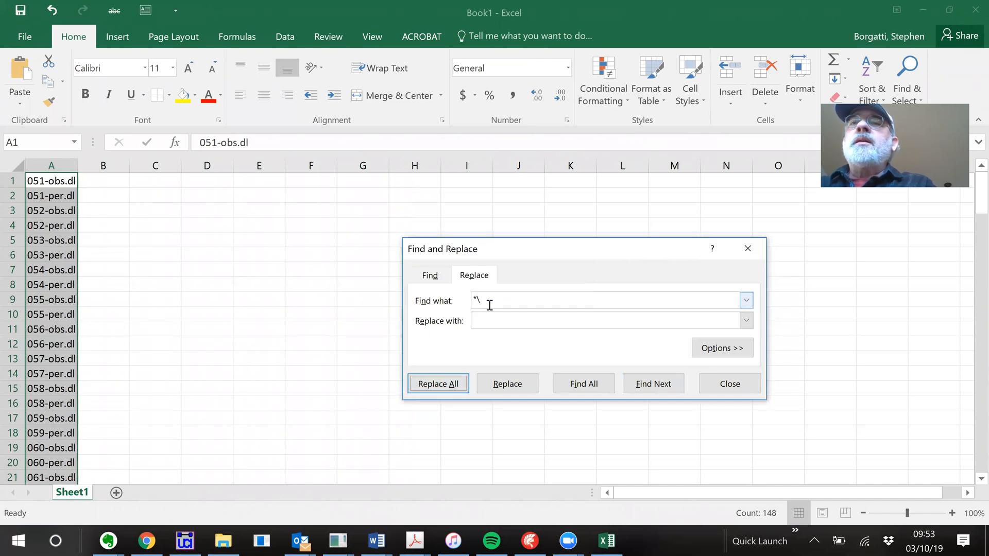
Step: Remove the .dl extension from every name in column A with Replace All and close Find and Replace
text(.)
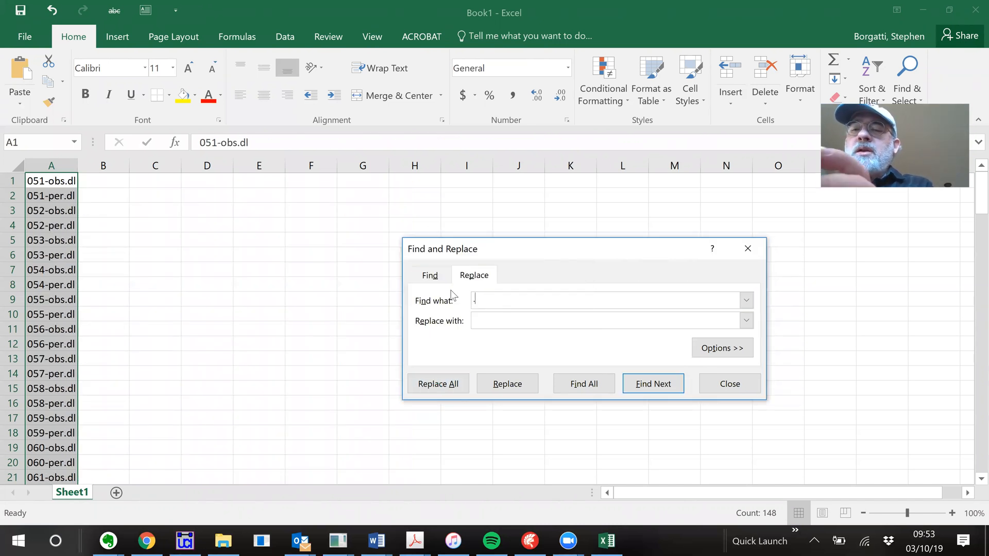
text(dl)
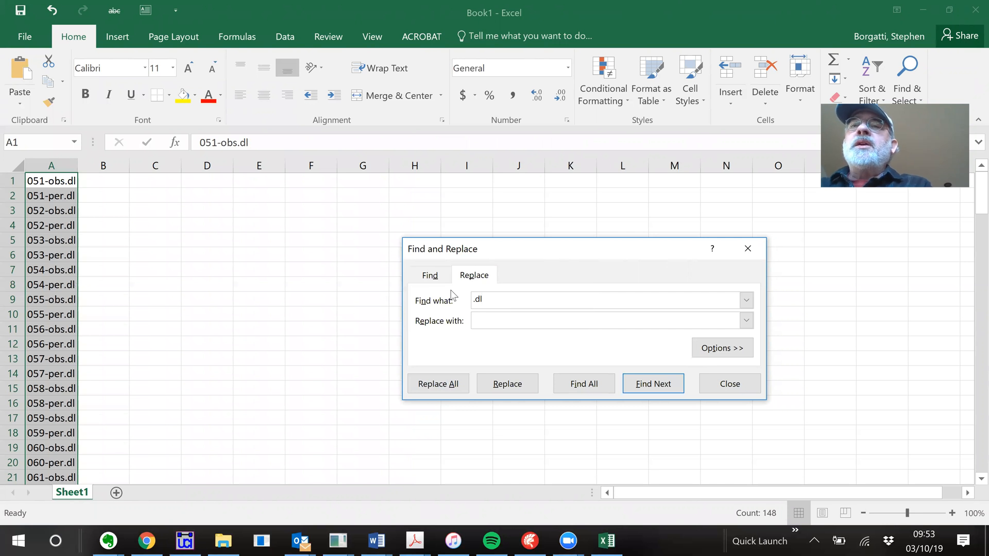
click(445, 384)
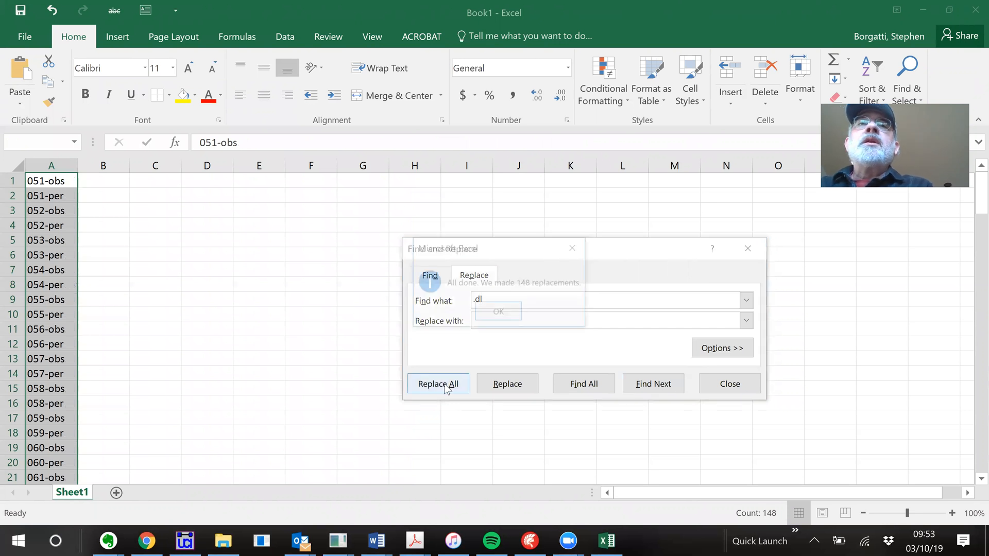
click(505, 313)
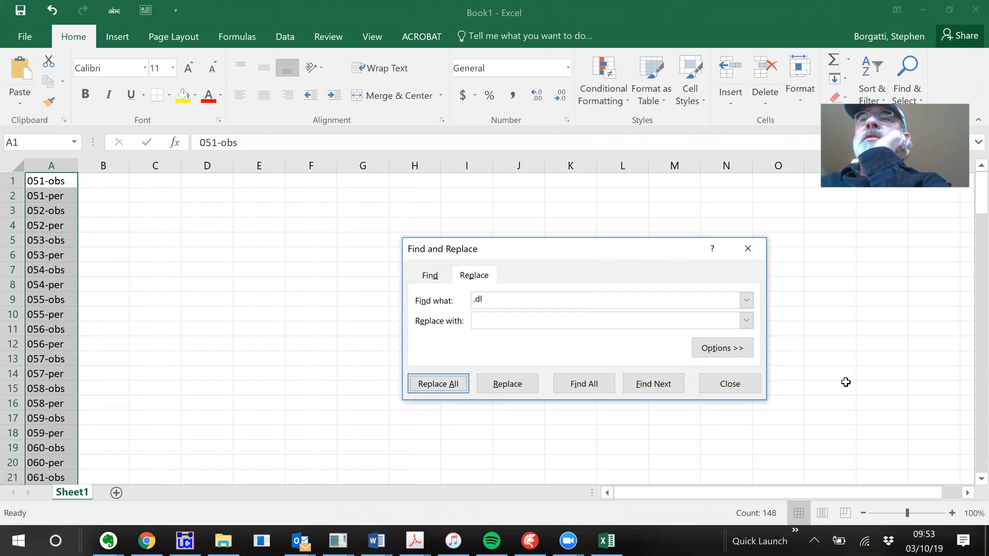
click(738, 388)
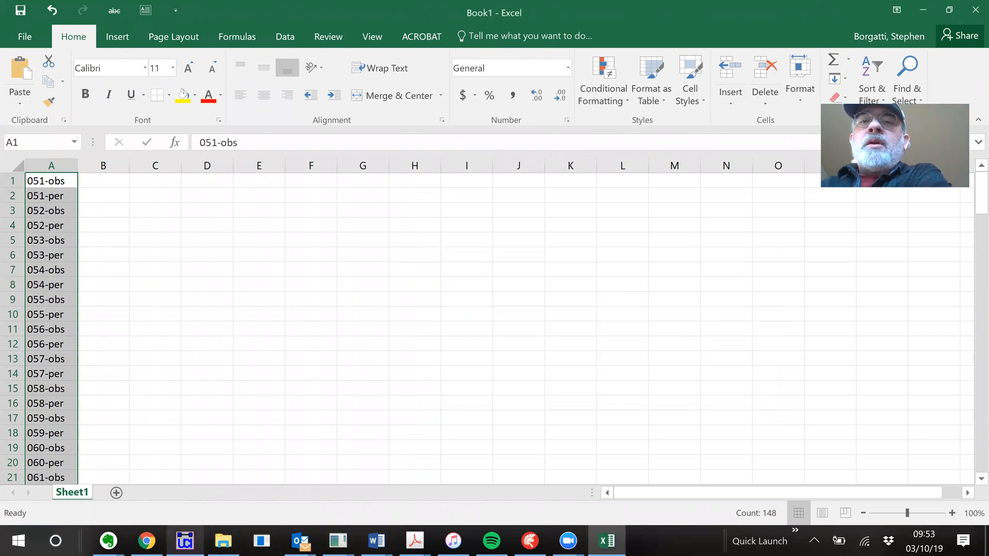
Step: Switch to UCINET, dismiss the Import Multiple DL Files dialog and open the command line interface
click(185, 541)
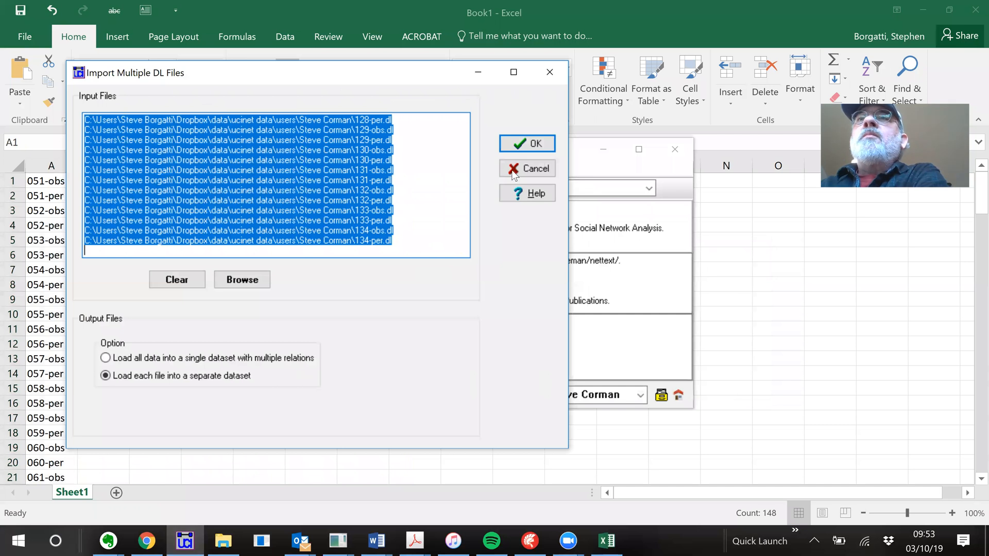
click(549, 71)
click(396, 189)
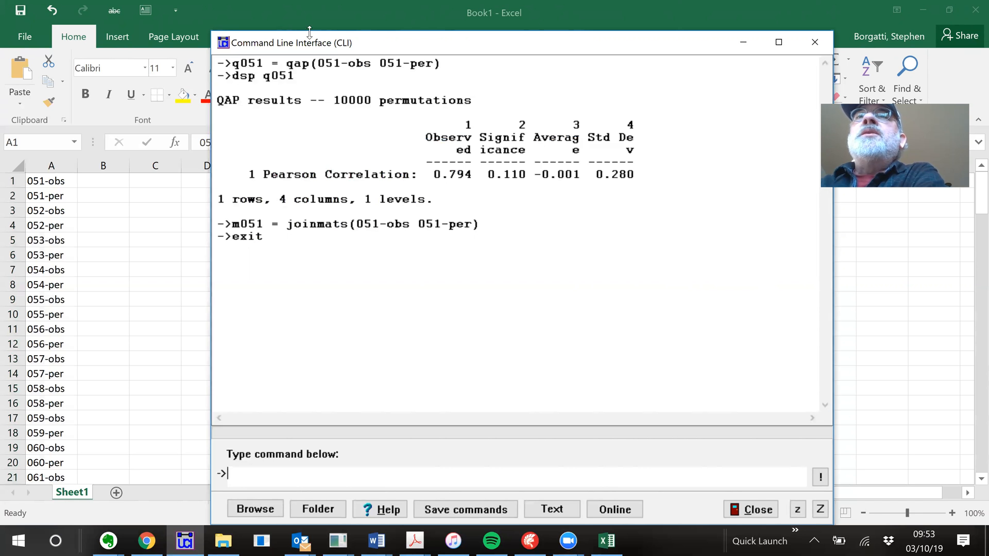
Step: Return to Excel, enter =A2 in B1 and fill the formula down column B for the whole list
click(61, 194)
click(59, 195)
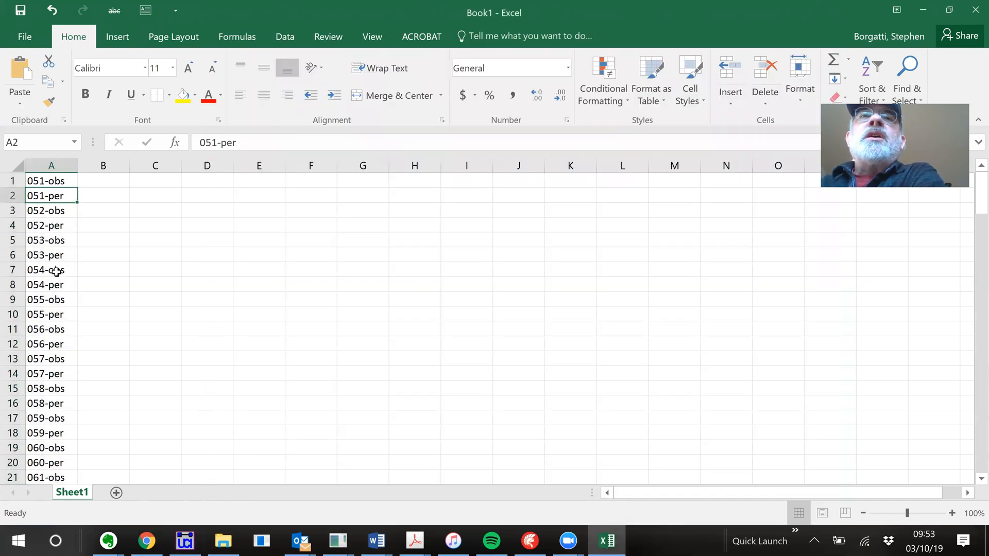
click(107, 183)
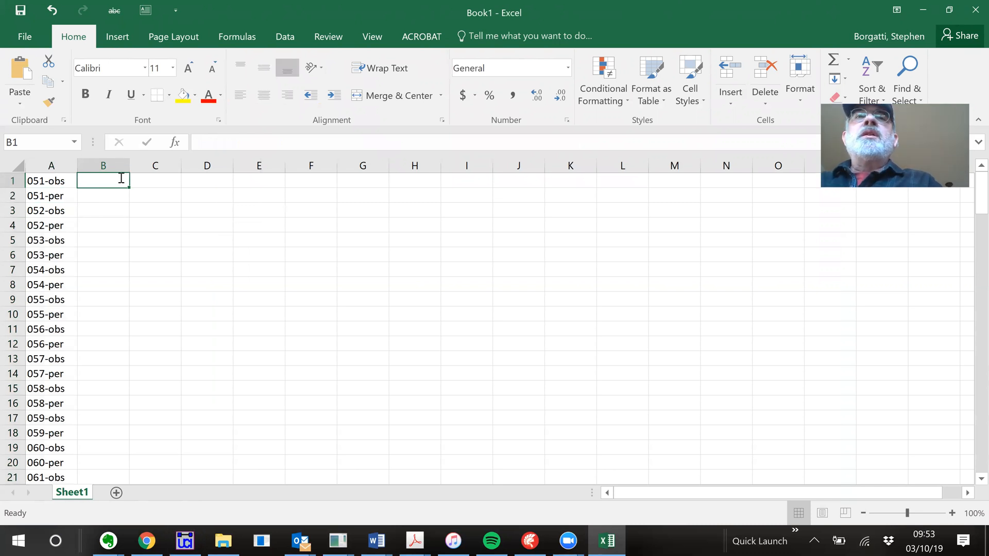
text(=a2)
key(Return)
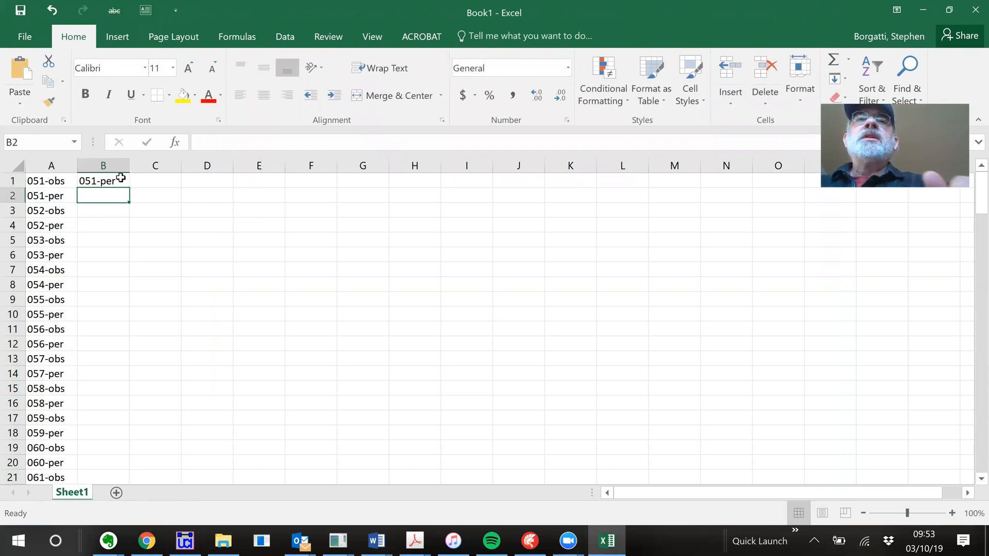
click(124, 184)
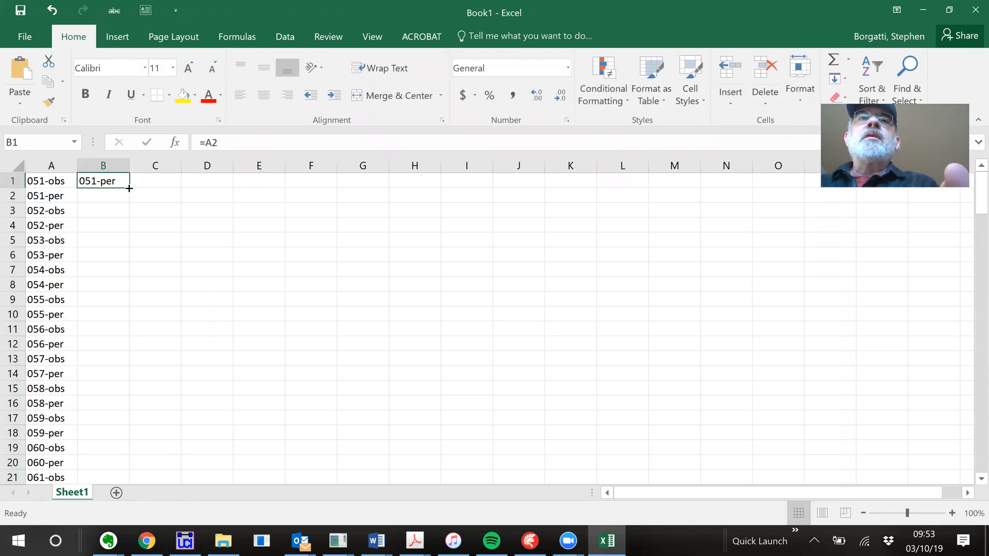
drag(129, 189, 129, 191)
double_click(128, 189)
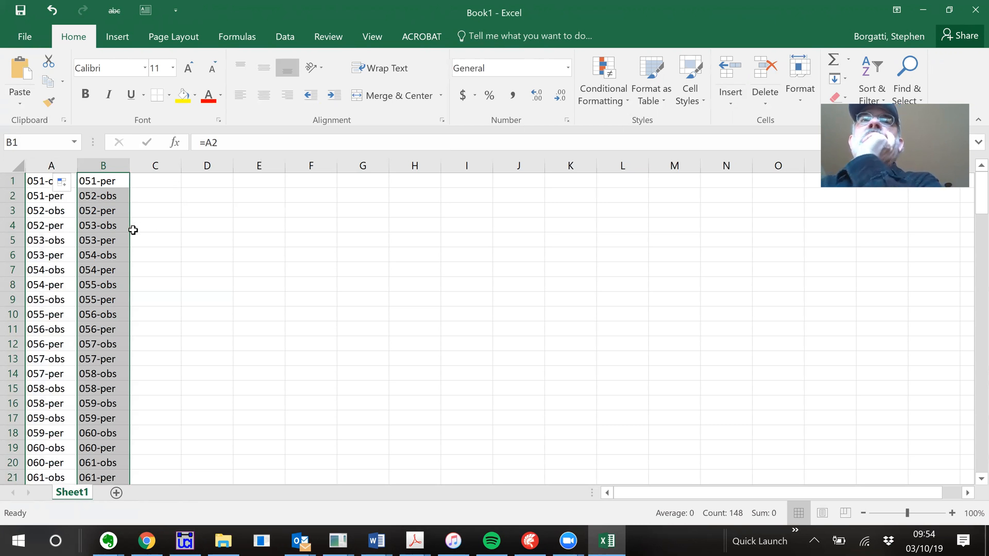
click(171, 178)
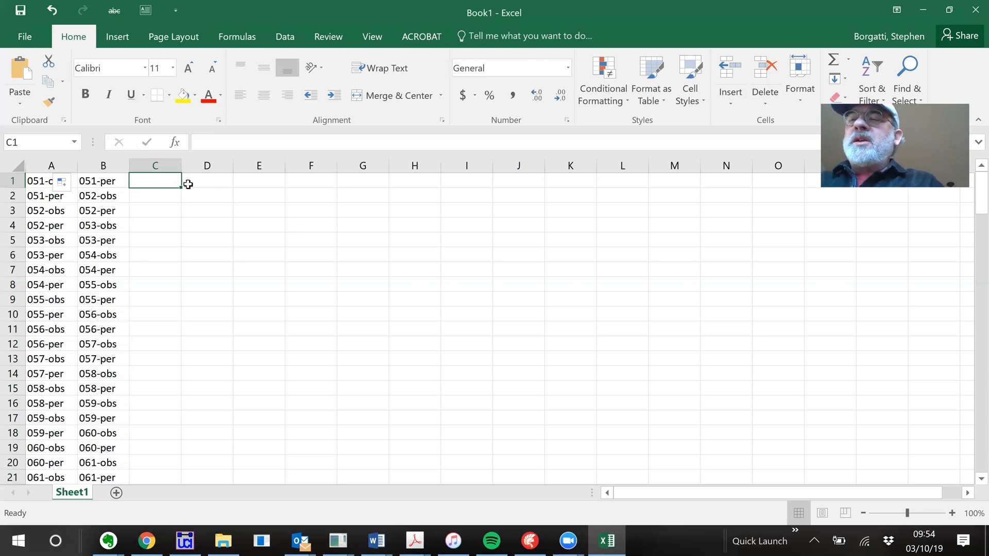
text(=)
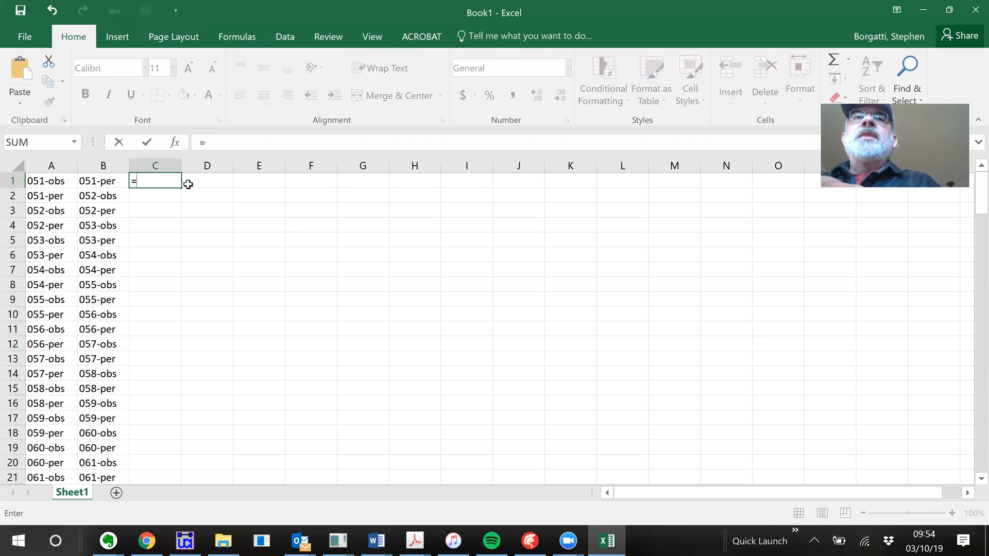
text(if(even)
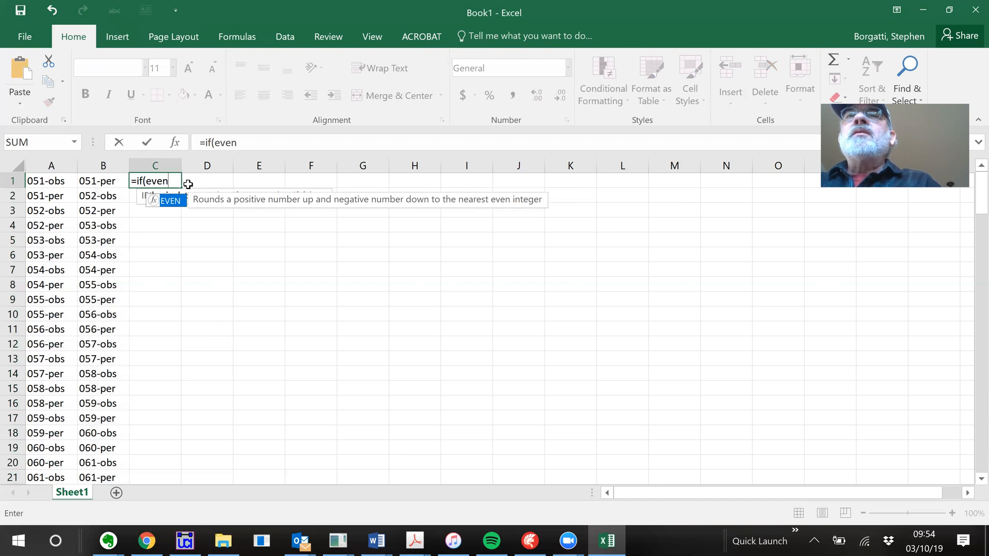
key(BackSpace)
key(BackSpace)
key(BackSpace)
key(BackSpace)
text(odd)
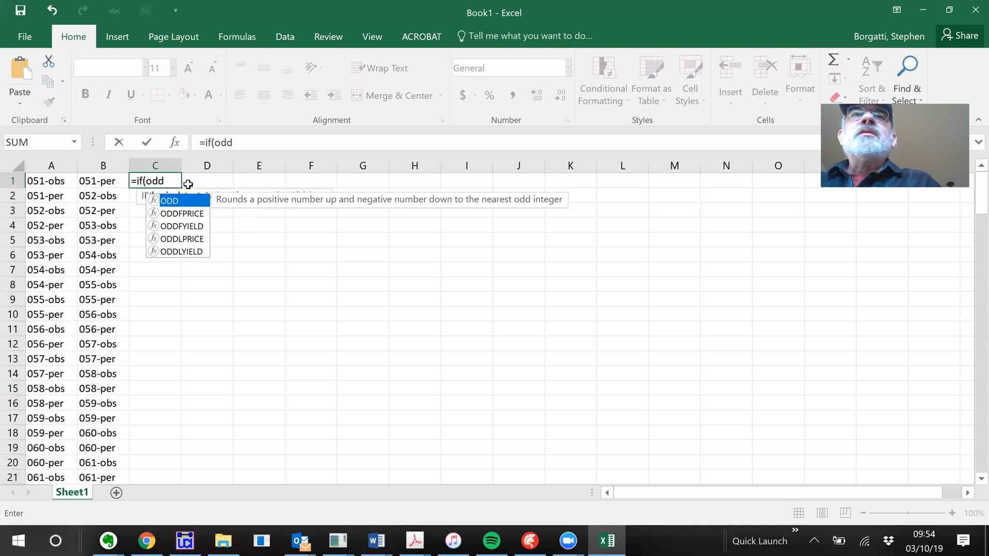
key(BackSpace)
key(BackSpace)
key(BackSpace)
key(BackSpace)
key(BackSpace)
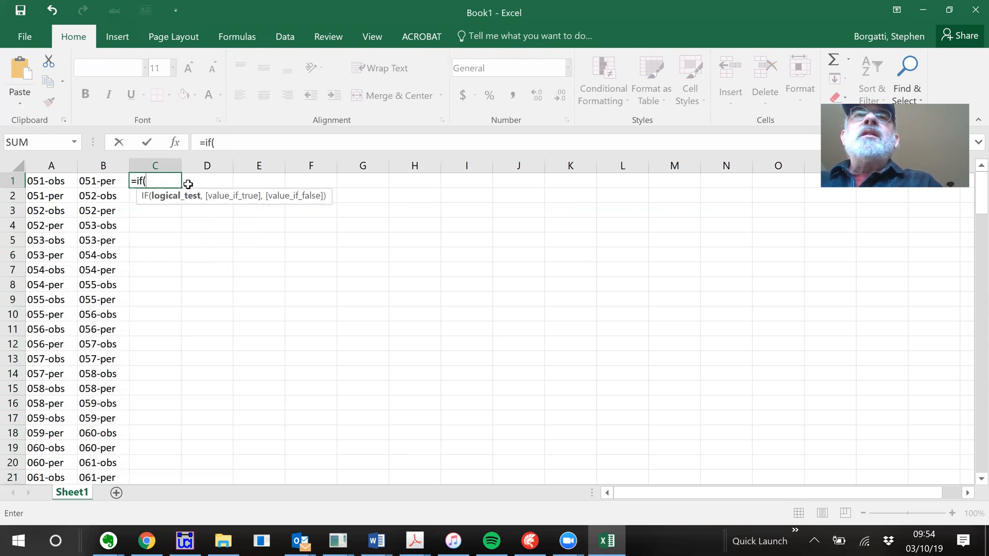
key(Escape)
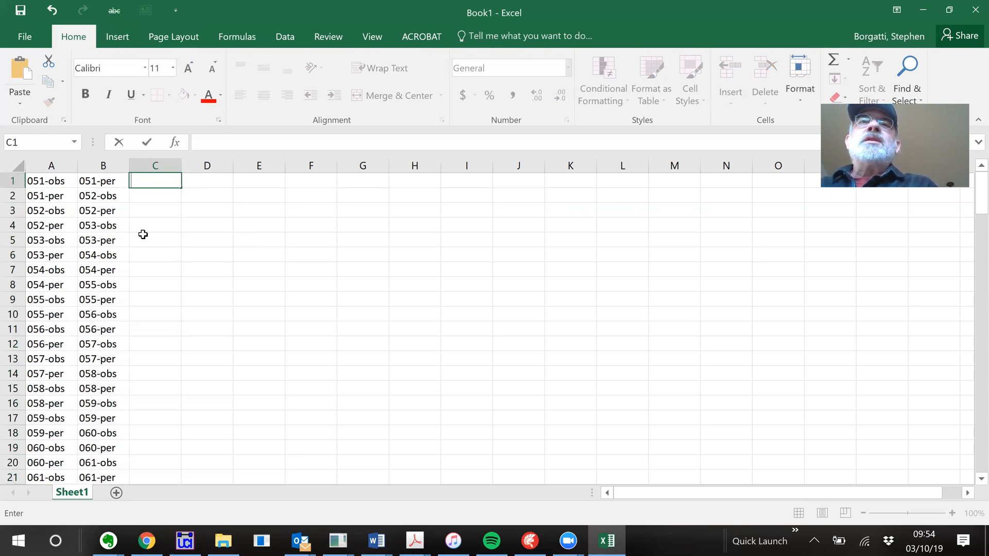
Step: Enter =LEFT(A1,FIND("-",A1)-1) in C1 to extract the part of the name before the hyphen
click(156, 182)
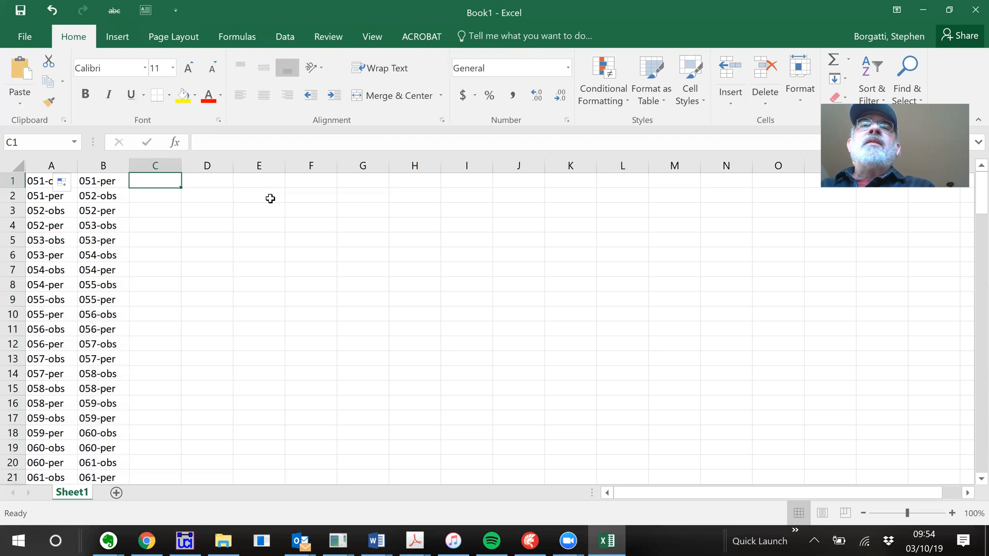
text(=)
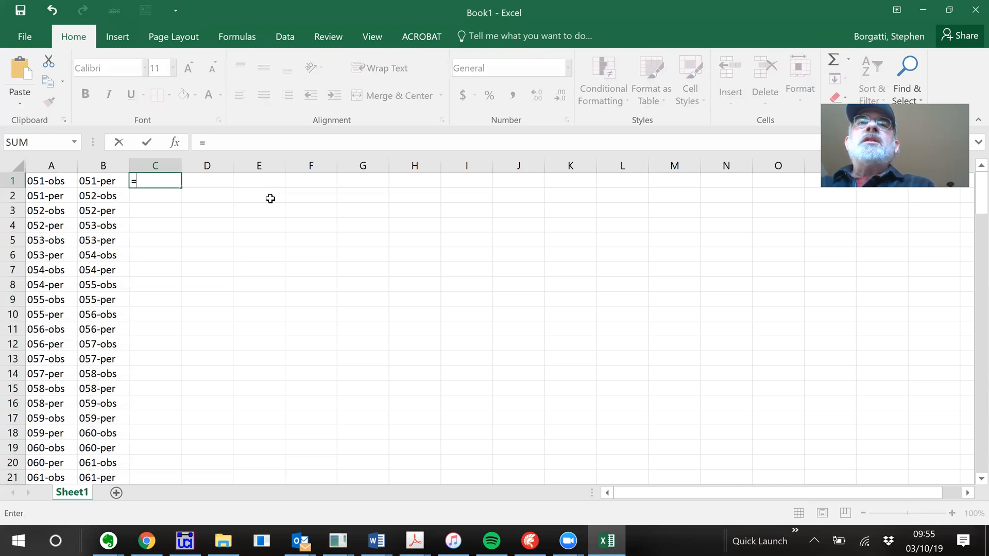
text(left)
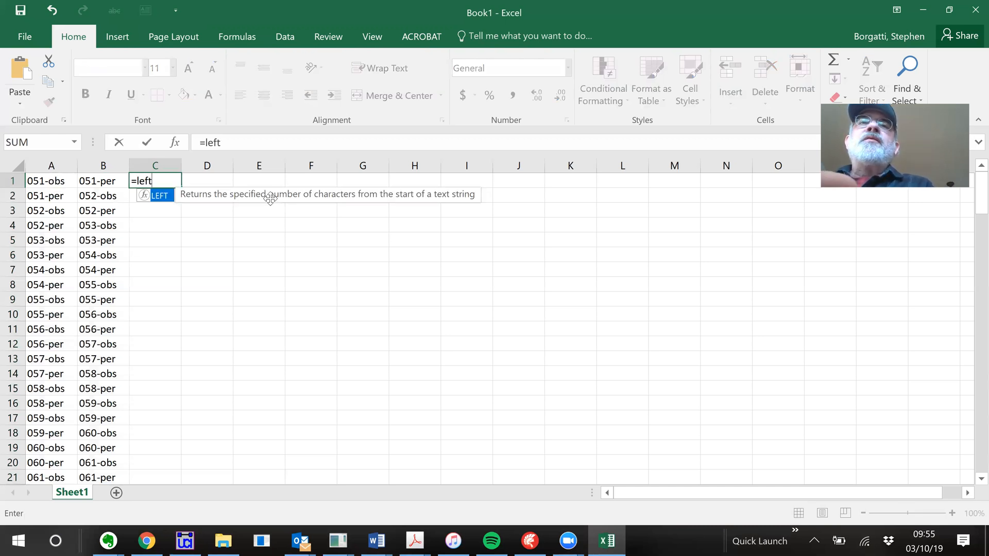
text((a1,)
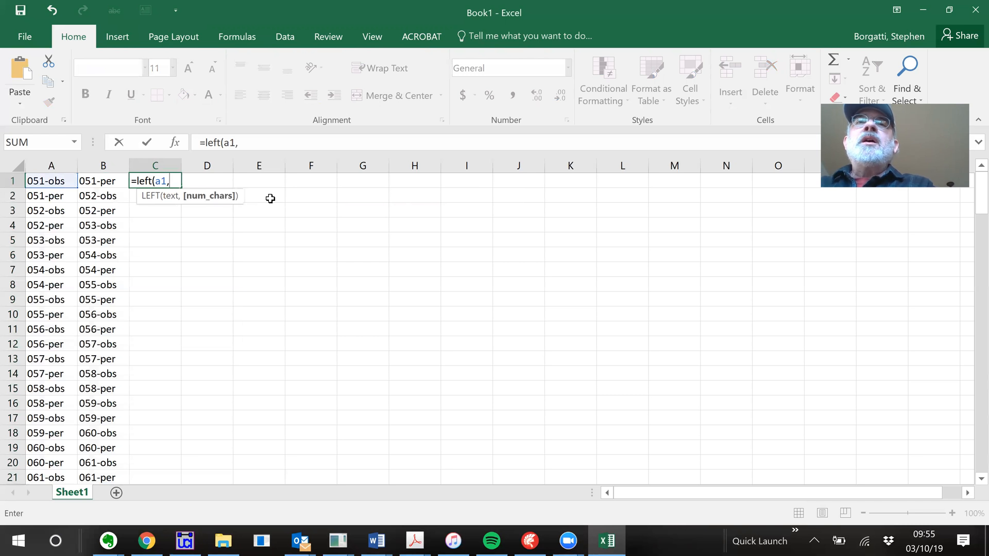
text(find("-')
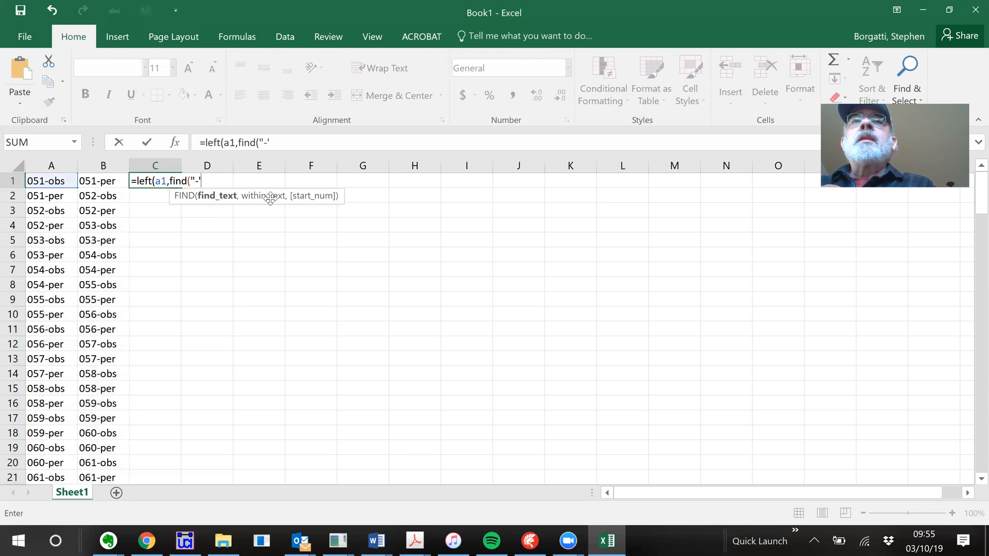
text())
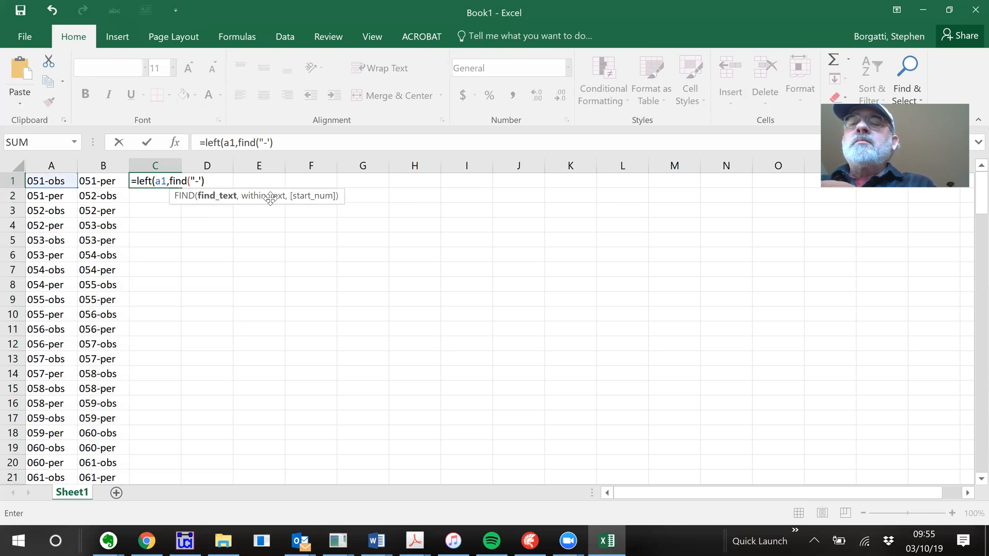
text())
key(BackSpace)
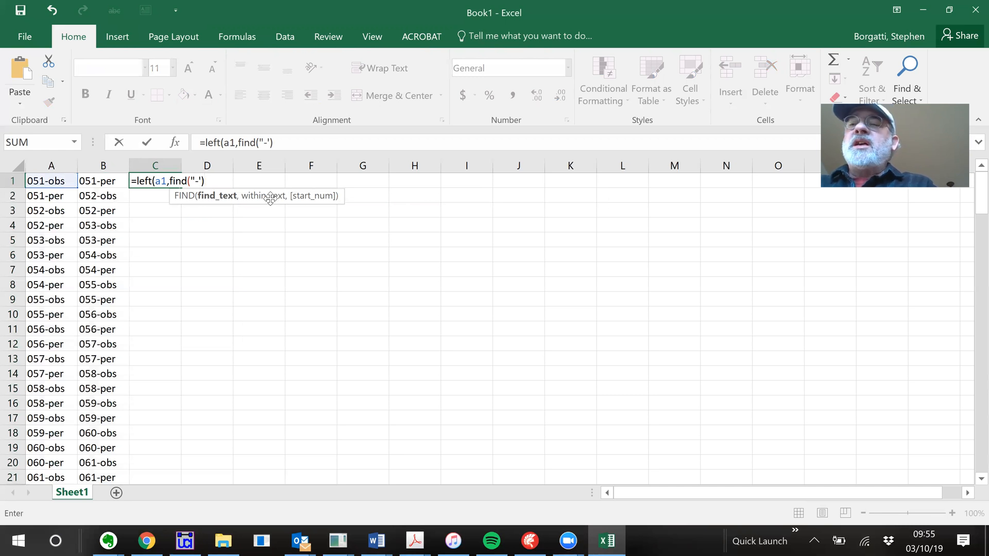
text(-1))
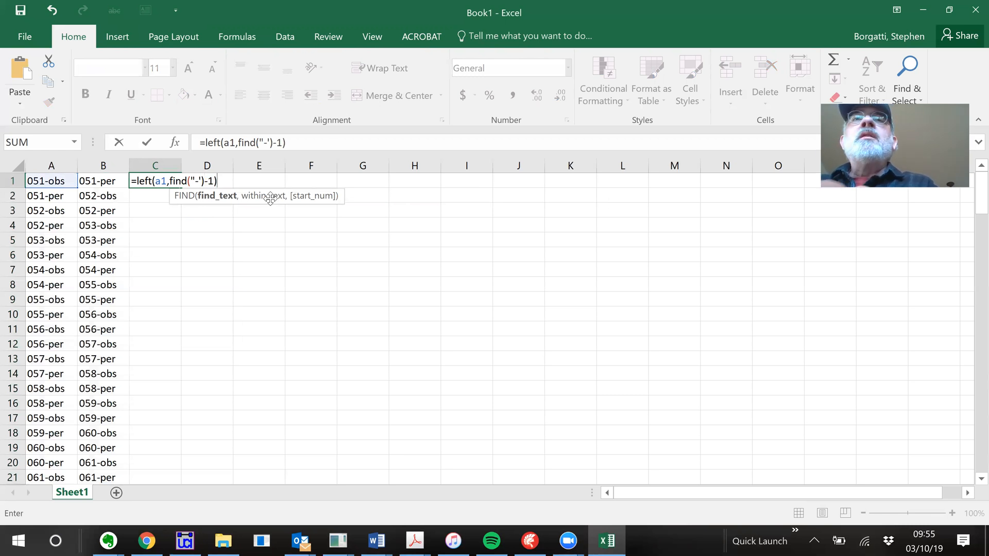
key(Return)
key(Return)
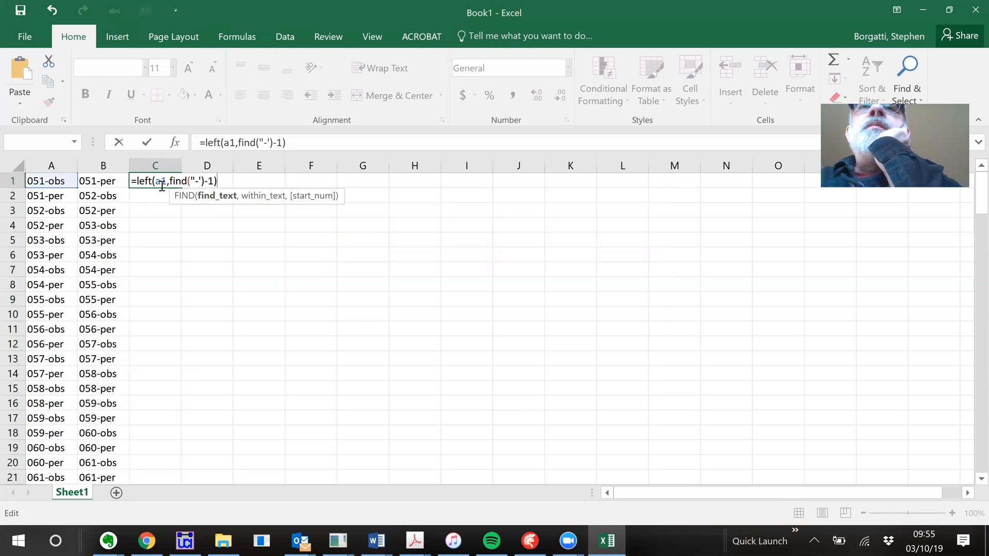
click(200, 182)
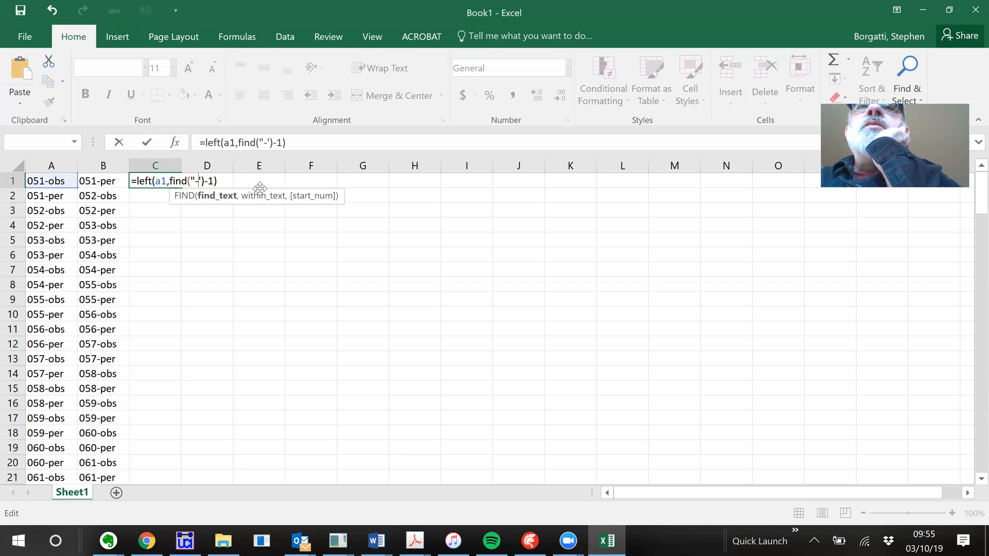
text(",)
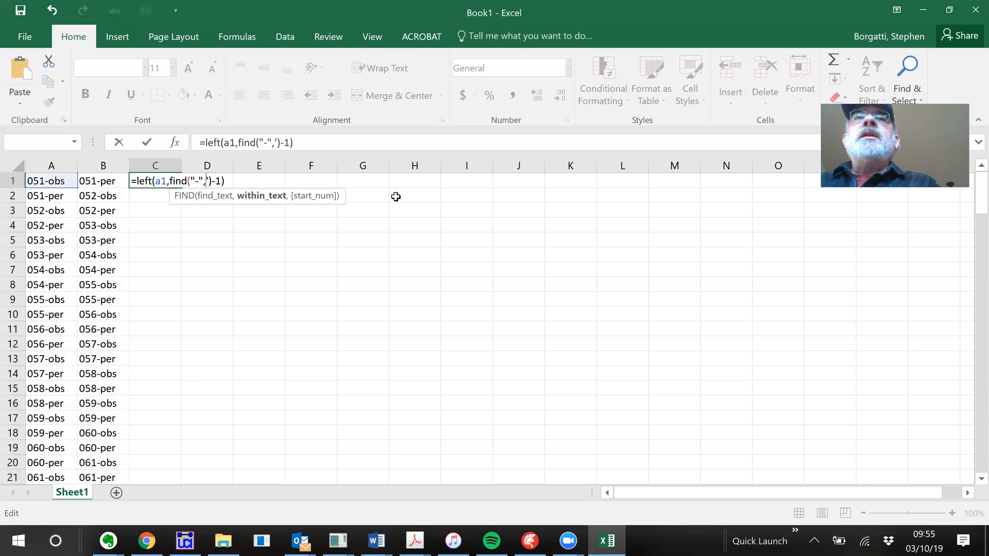
text(a1)
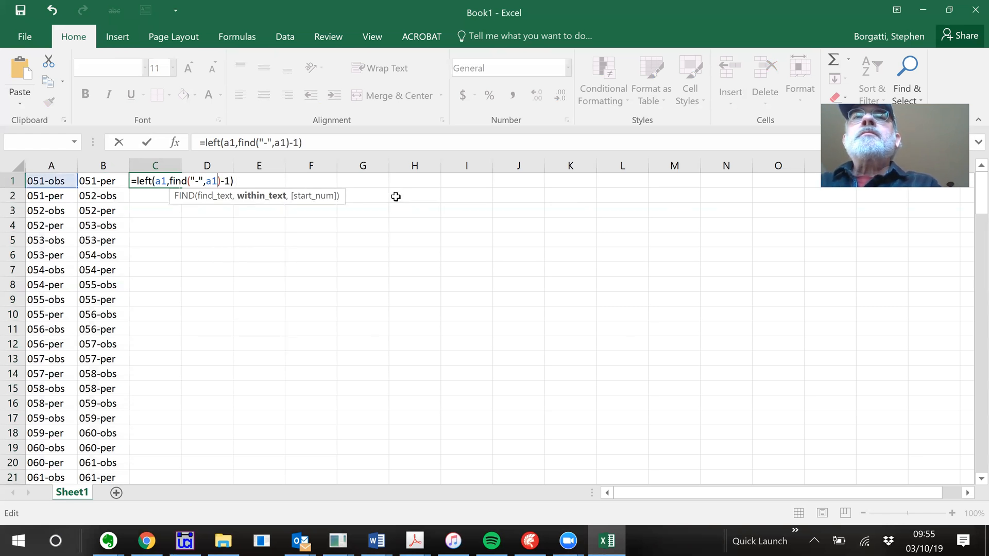
key(Return)
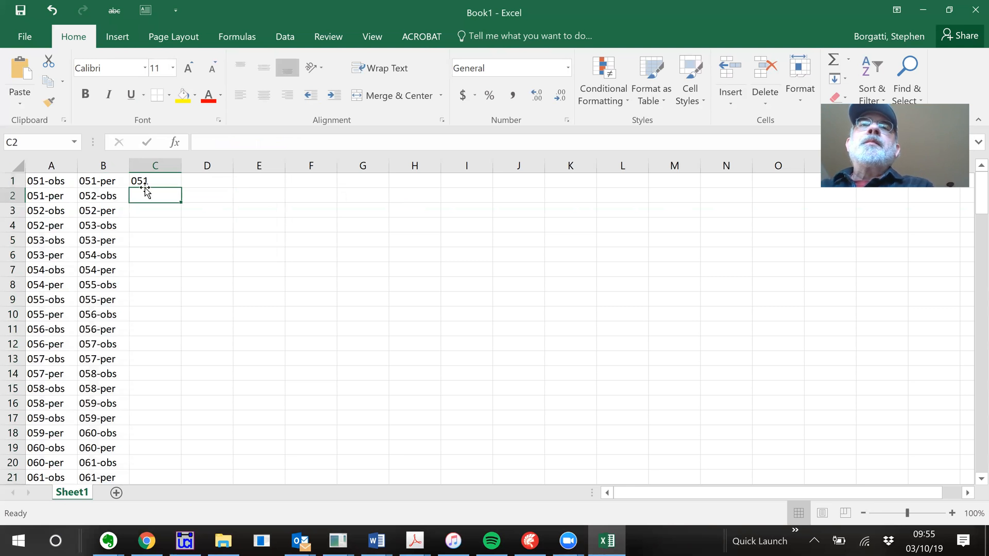
Step: Fill the prefix formula from C1 down column C for the whole list
click(164, 181)
drag(180, 188, 180, 189)
double_click(180, 188)
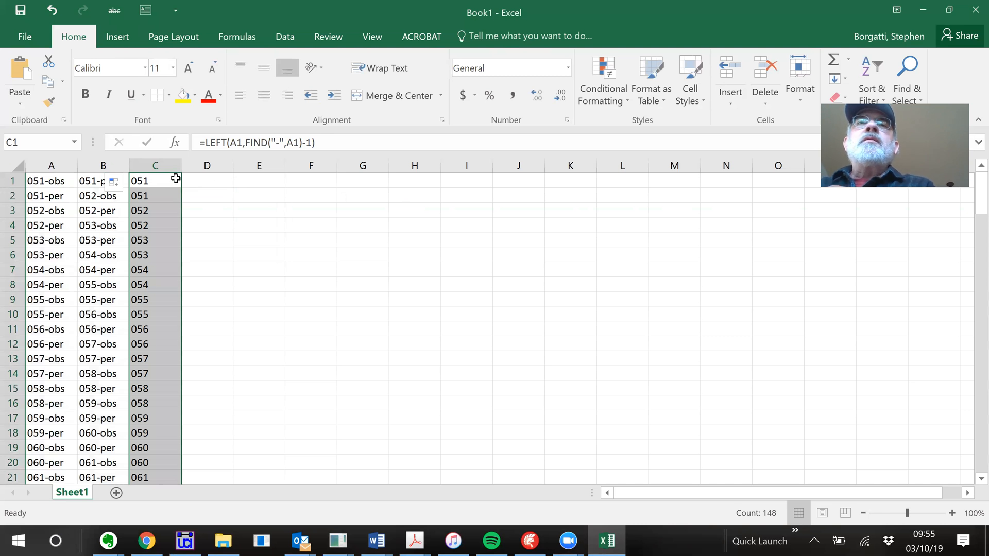
Step: Copy the C1 prefix formula to D1 so it refers to B1, and fill it down column D
click(176, 179)
key(ctrl+c)
key(Right)
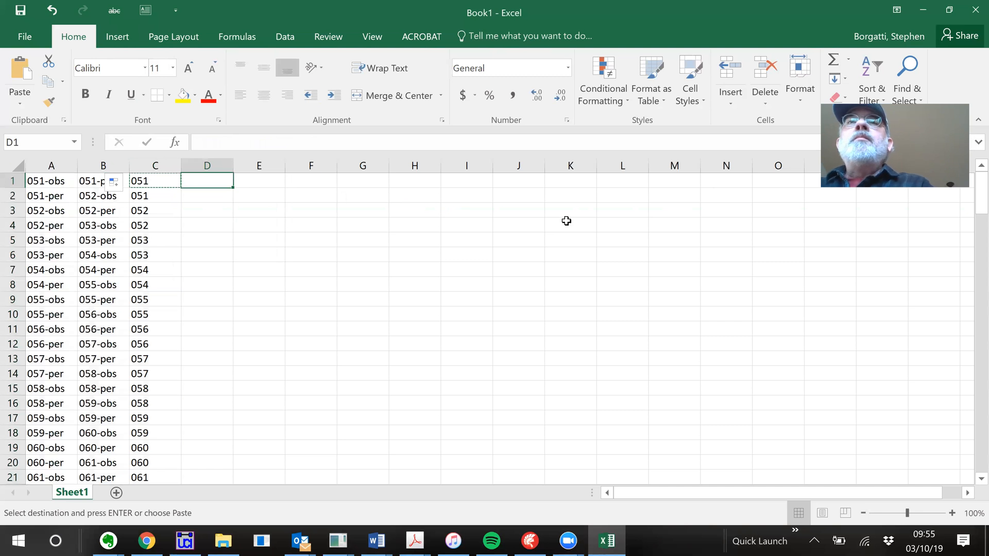
key(ctrl+v)
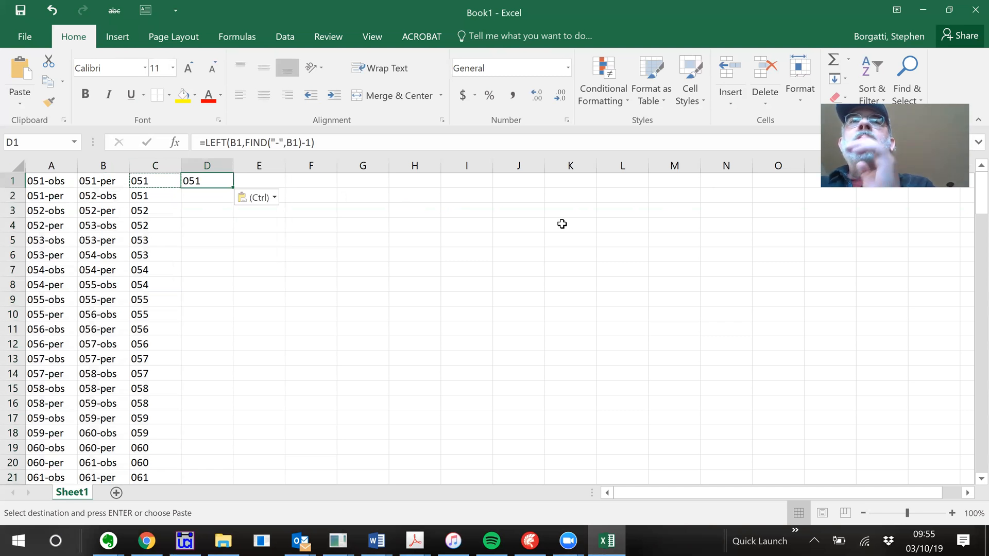
double_click(233, 187)
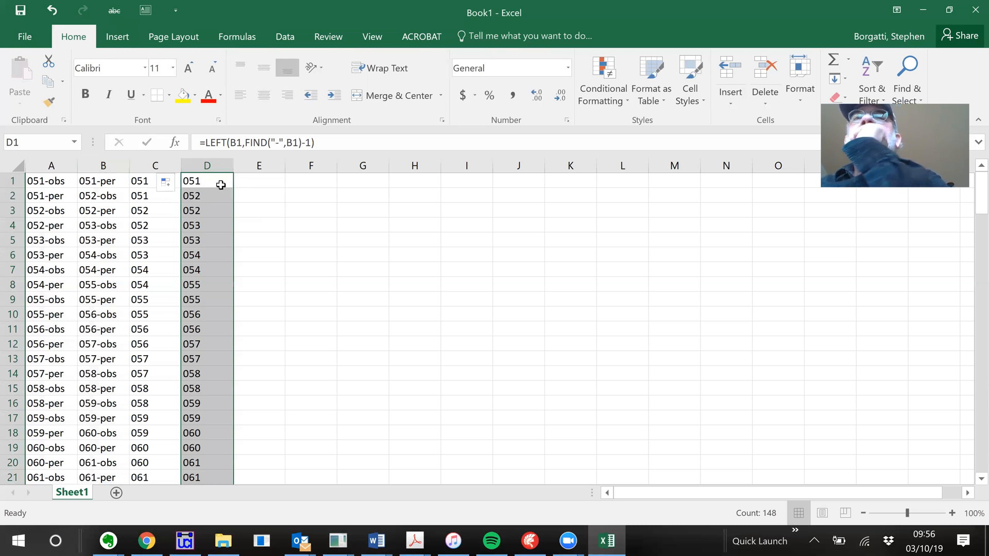
Step: Enter =IF(C1=D1,1,0) in E1 to flag matching prefixes and fill it down column E
click(262, 179)
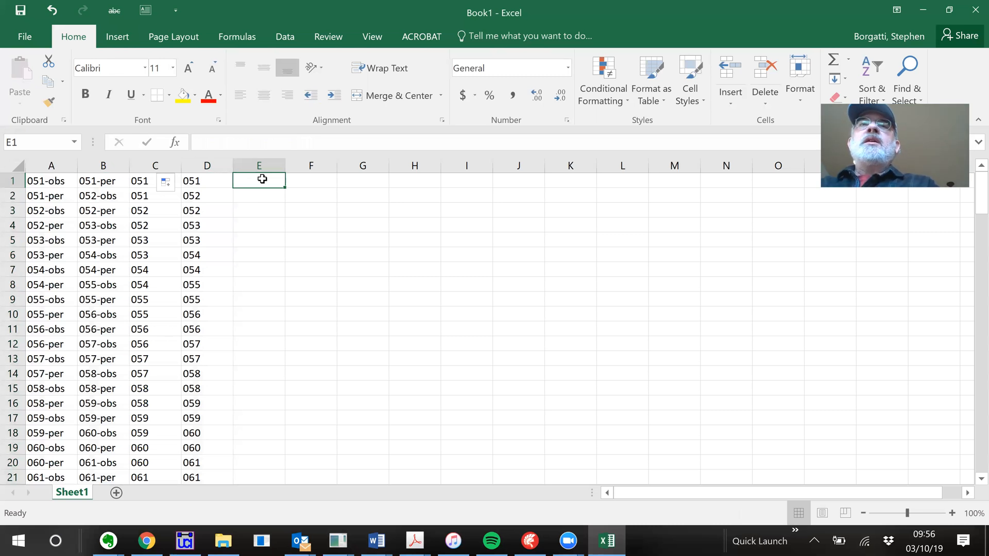
text(=if)
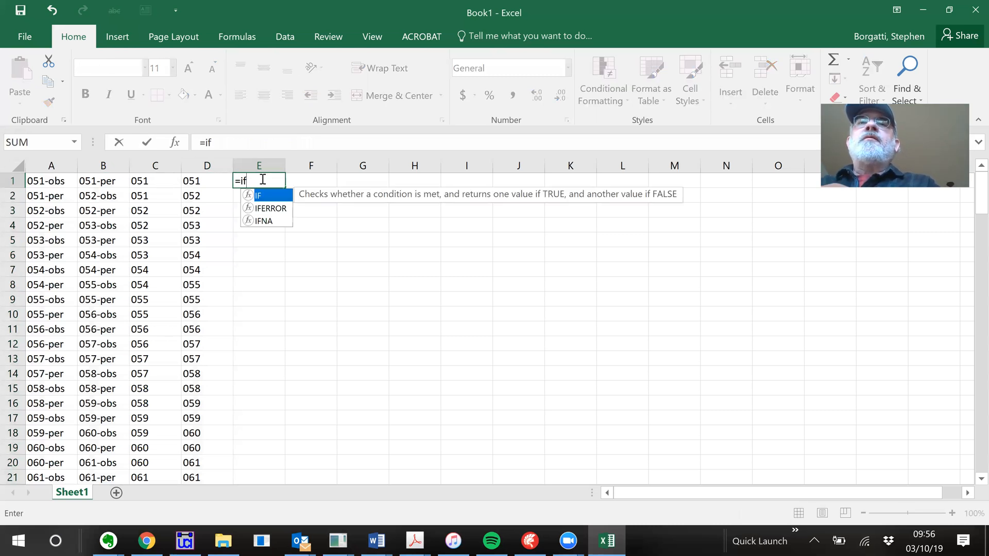
text((c1=d1,1,0)
key(Return)
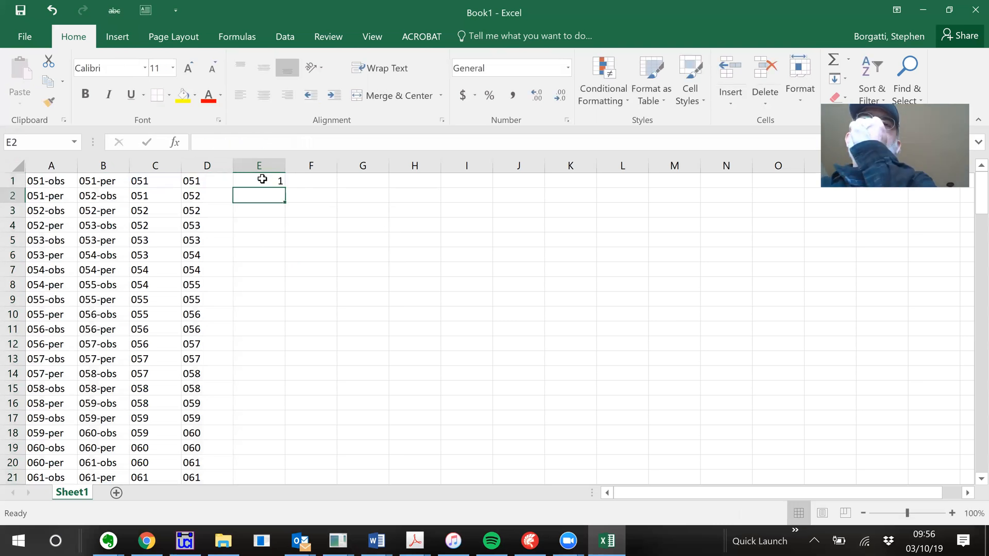
click(278, 181)
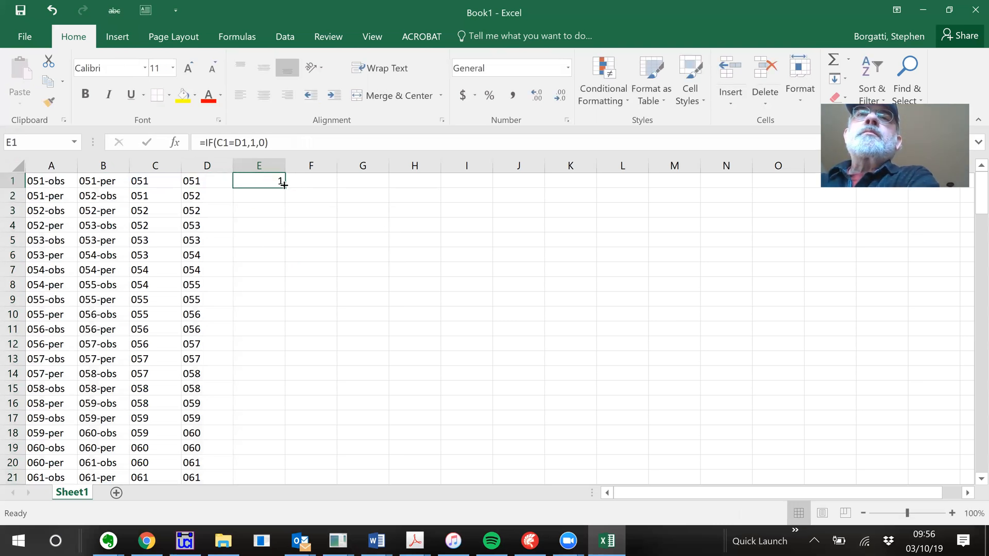
double_click(284, 186)
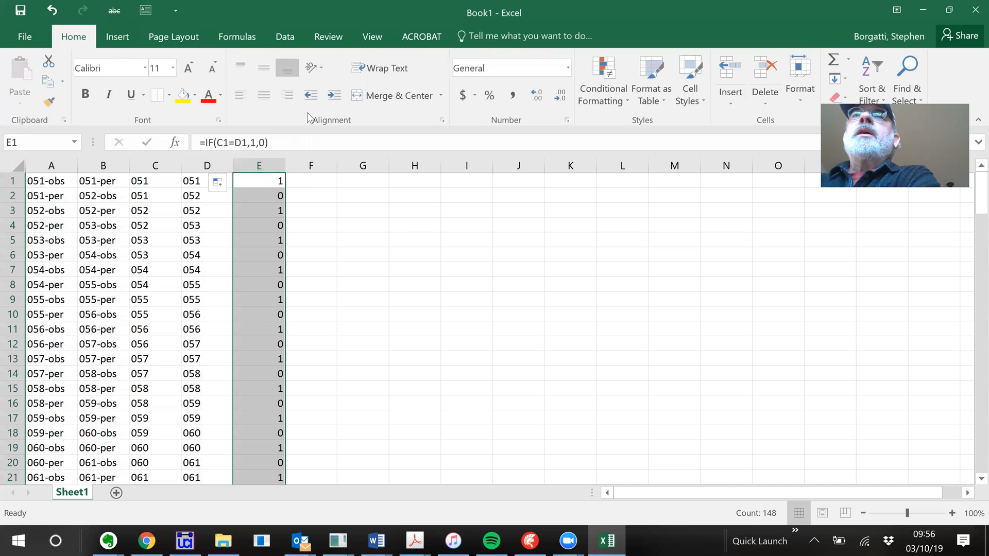
click(283, 37)
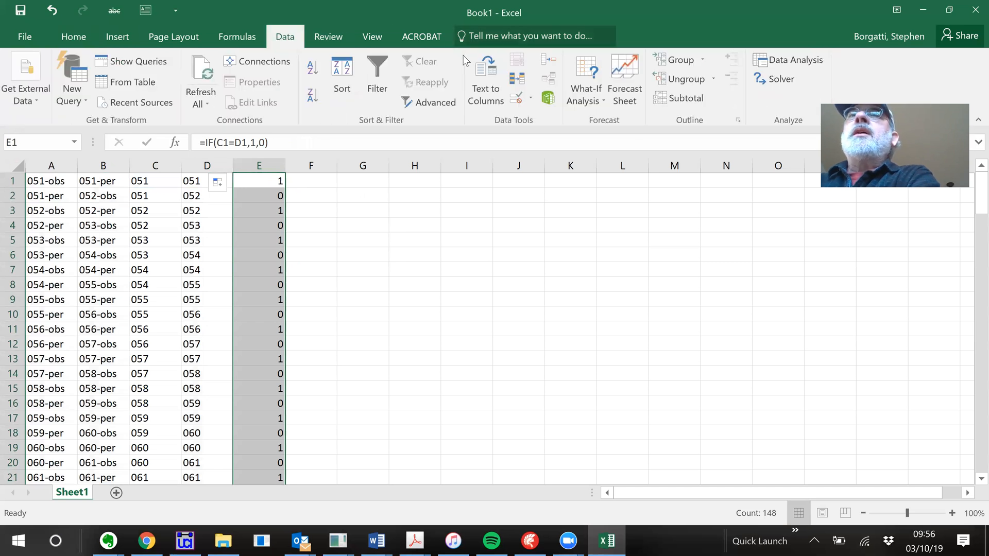
click(377, 67)
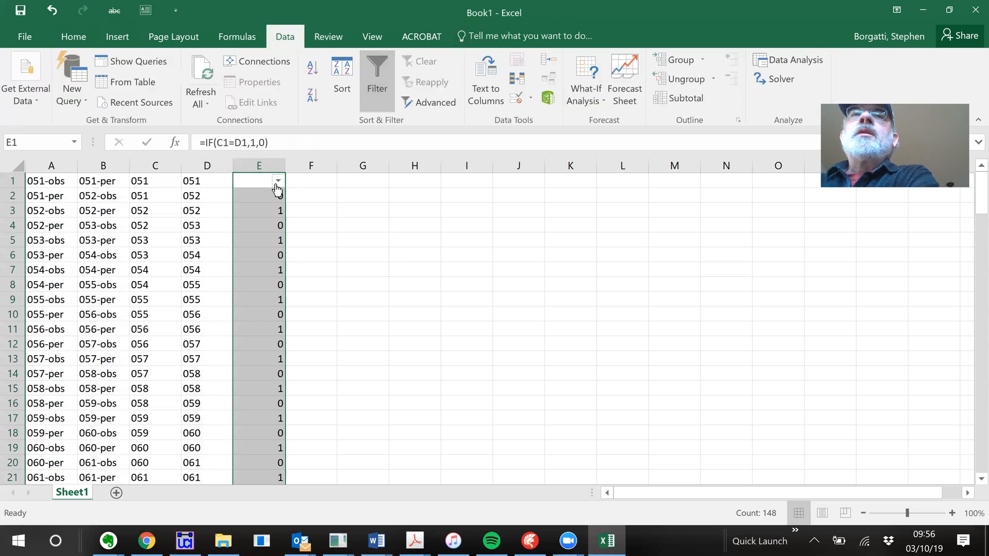
click(196, 182)
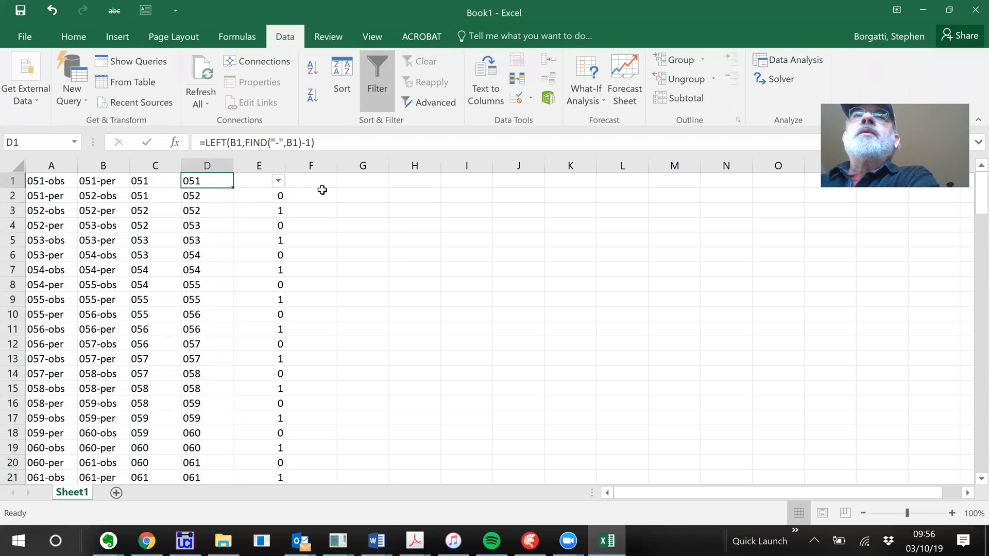
click(375, 73)
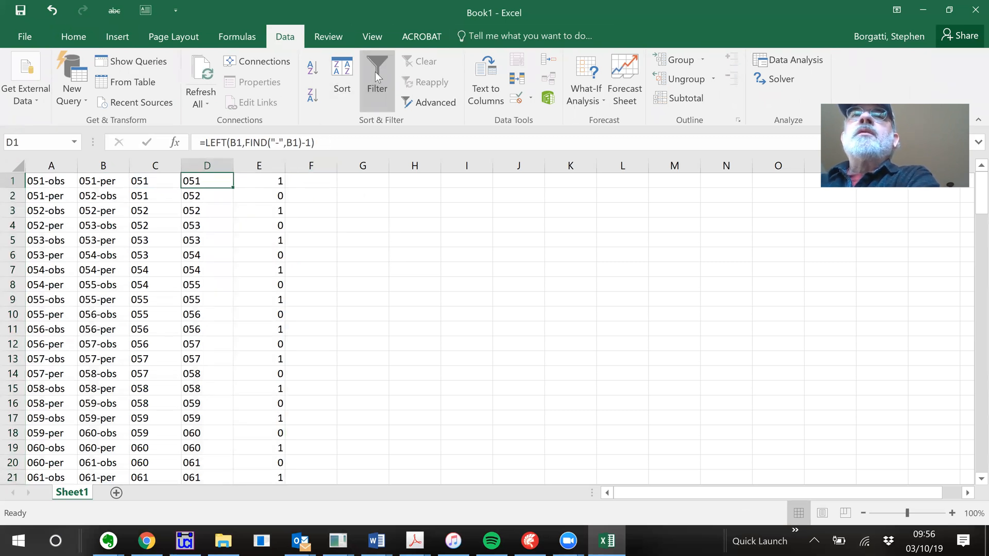
Step: Filter the list on column E to exclude rows with the value 0
click(375, 72)
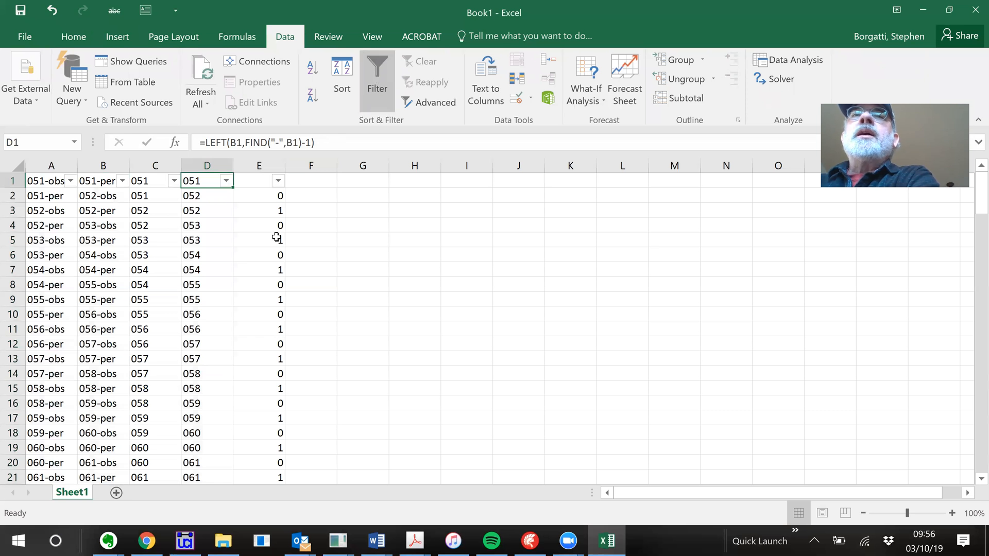
click(279, 181)
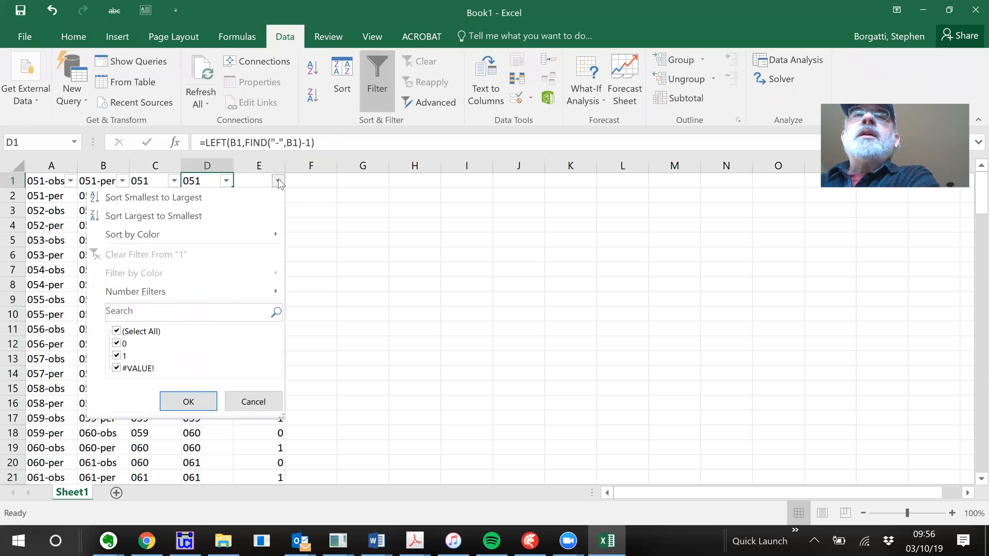
click(118, 344)
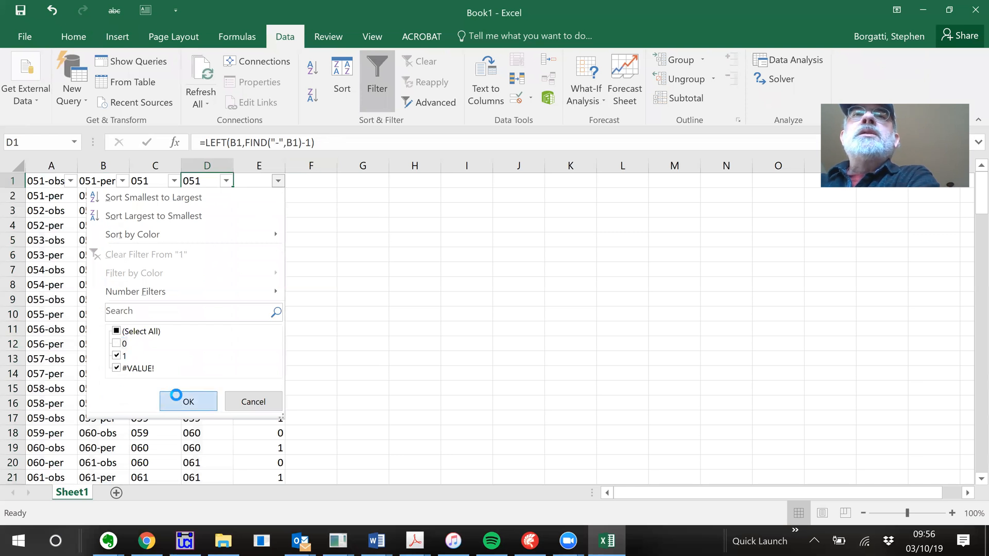
click(180, 401)
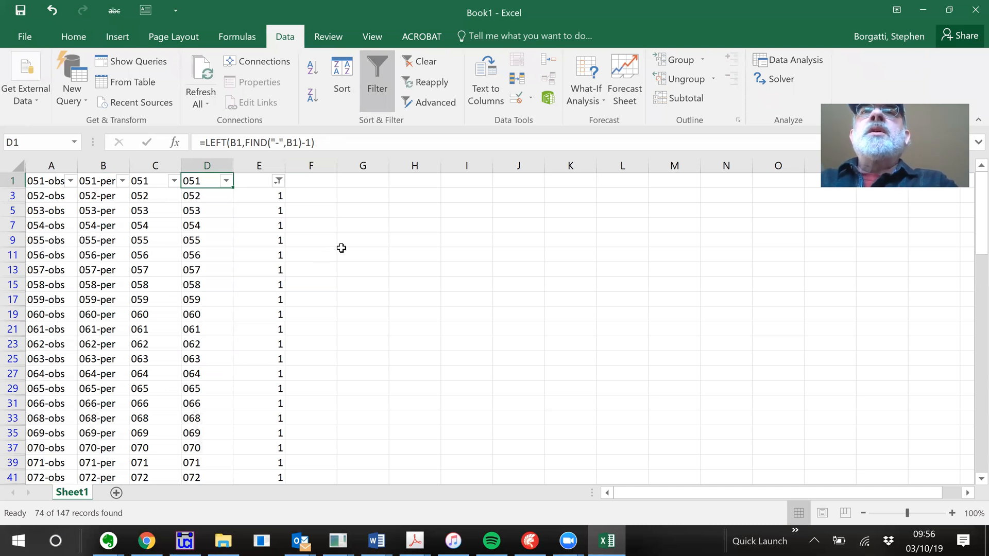
Step: Enter =CONCATENATE("q",D1," = qap(",A1," ",B1,")") in F1 to build the QAP command for the first file pair
click(344, 181)
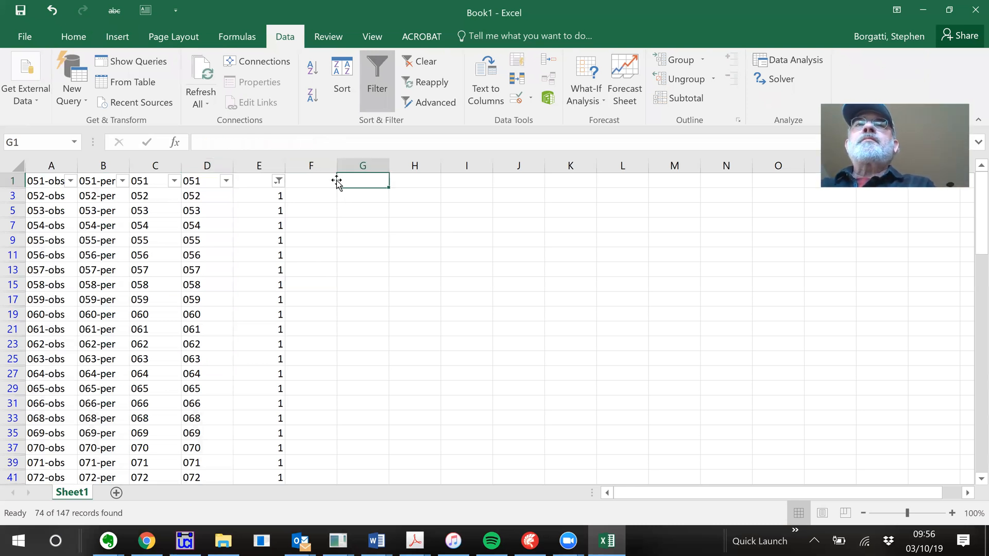
click(326, 179)
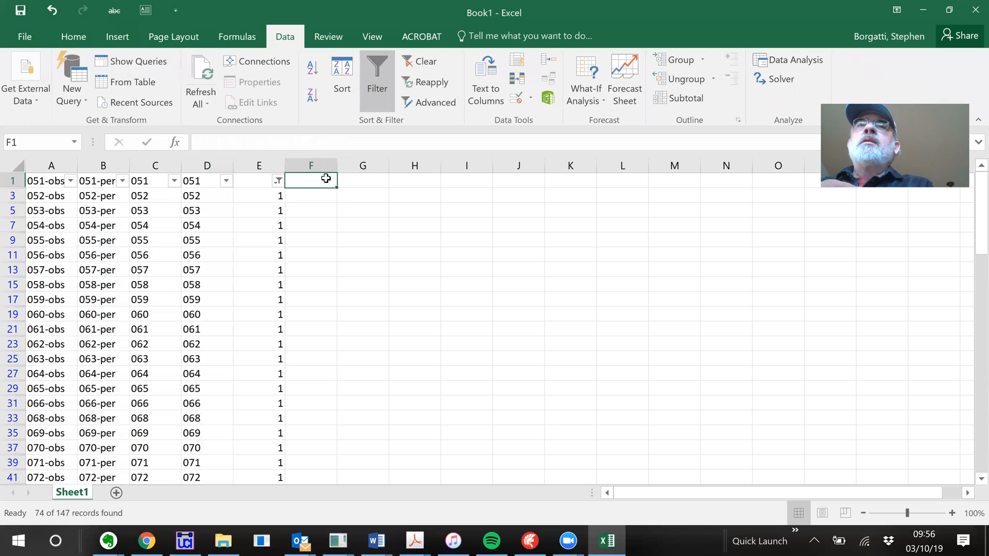
text(=con)
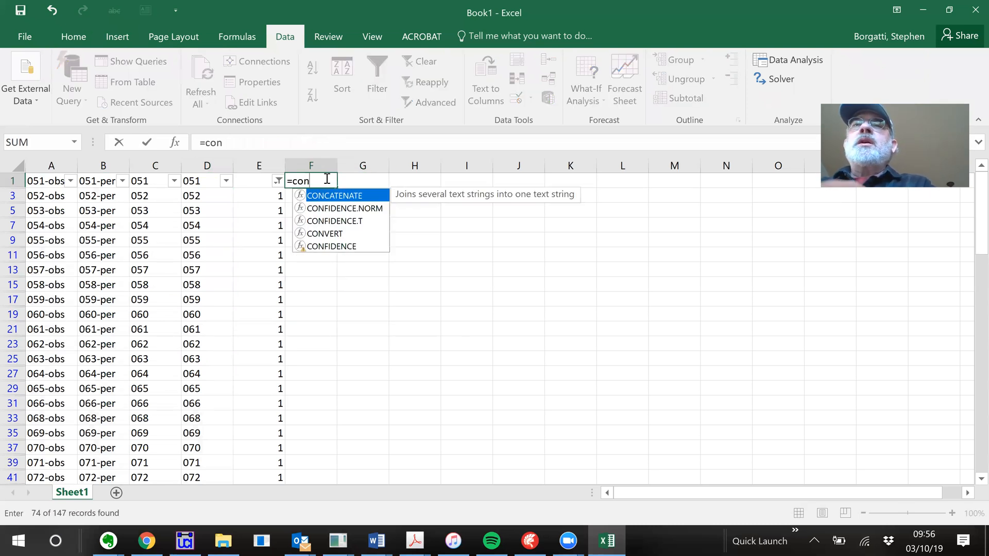
text(catenate()
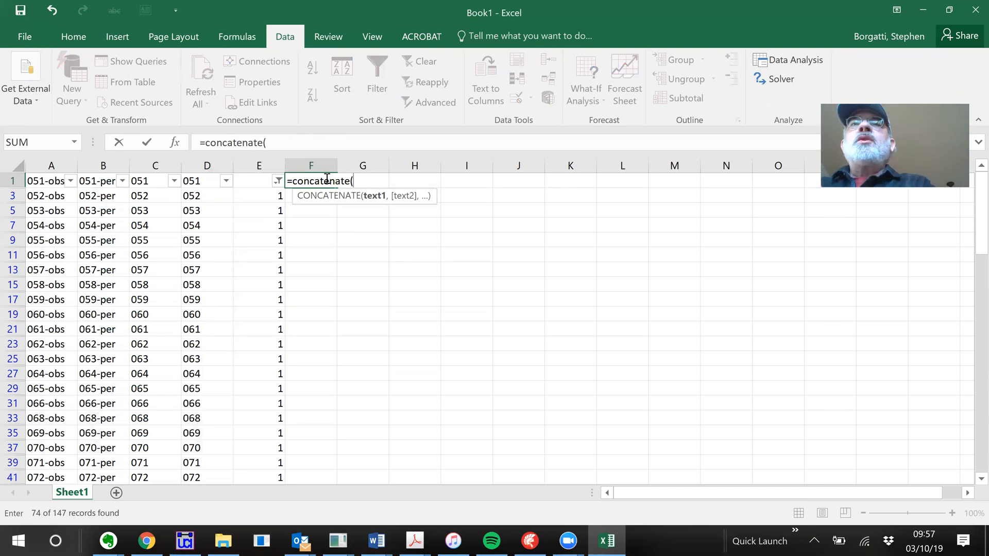
text("q")
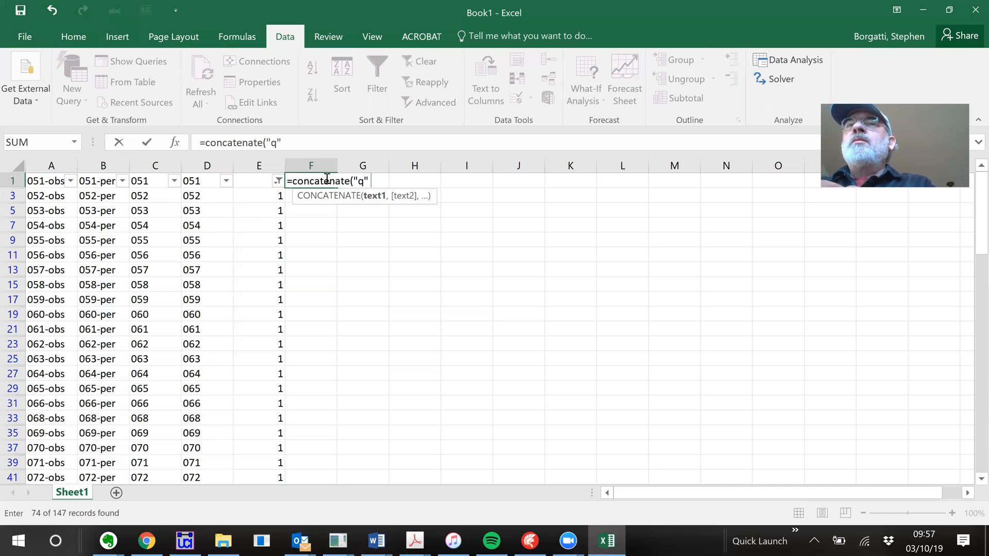
text(,)
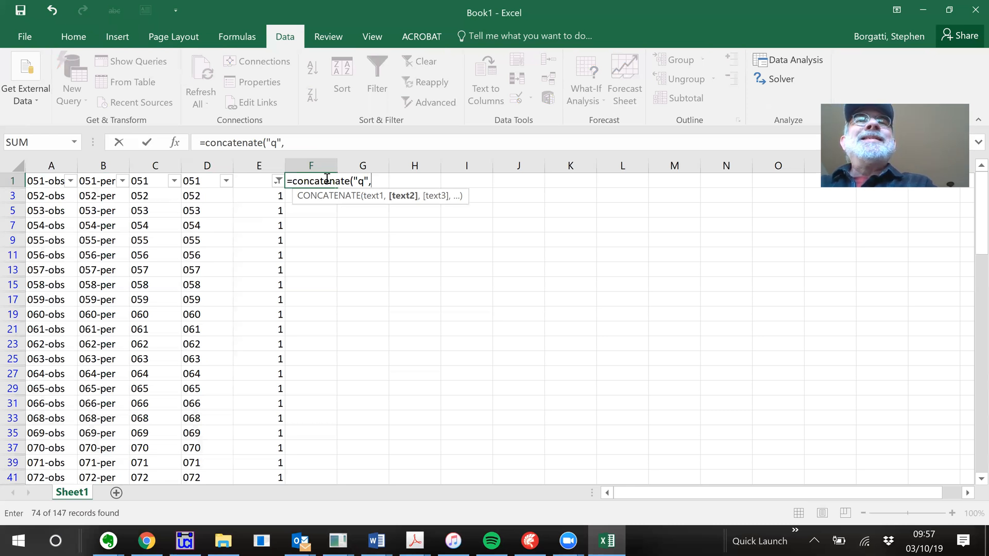
text(d1)
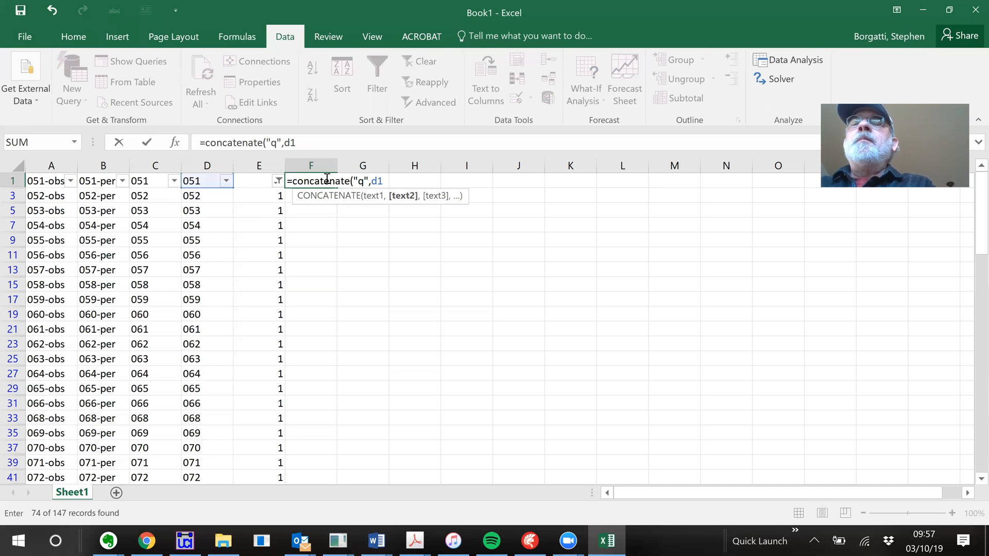
text(," =)
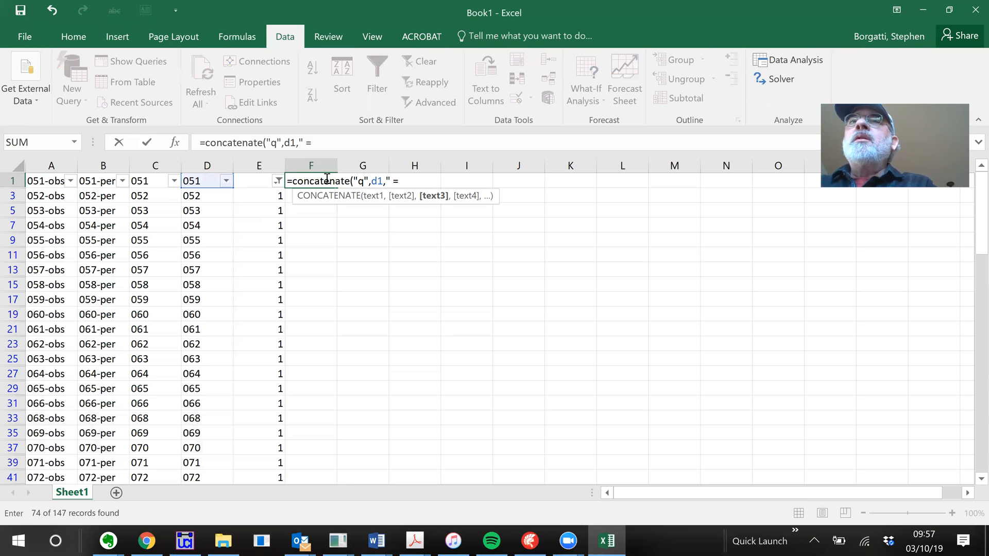
text( qap()
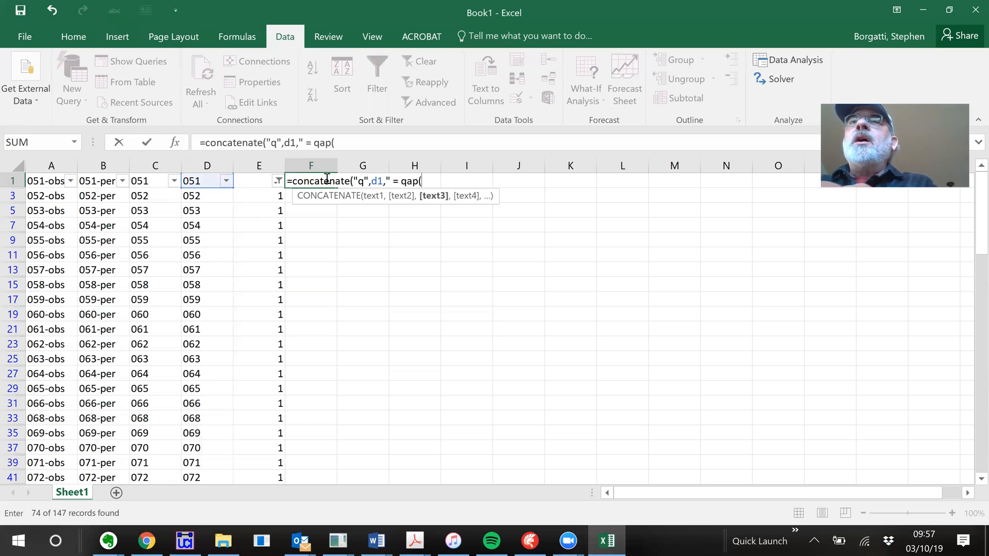
text(",)
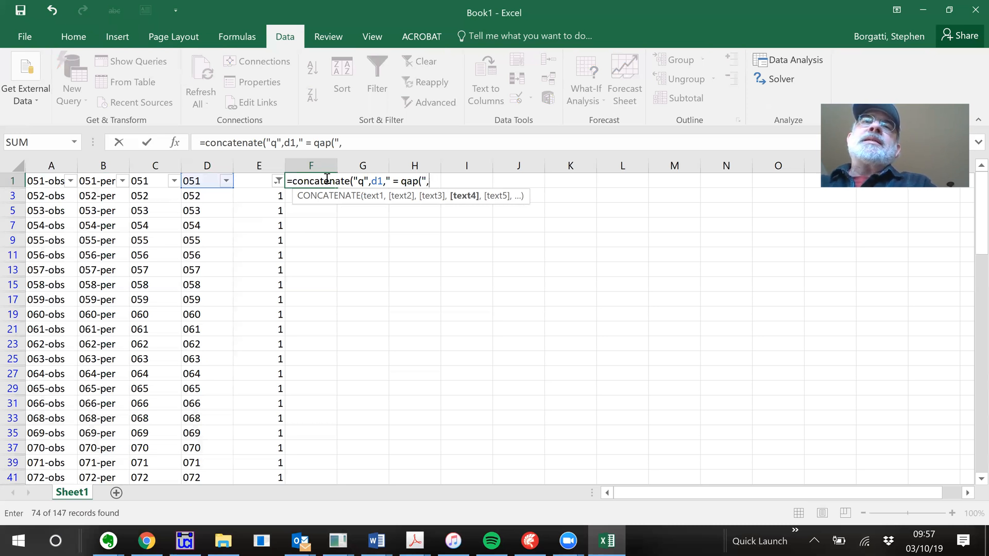
text(a1)
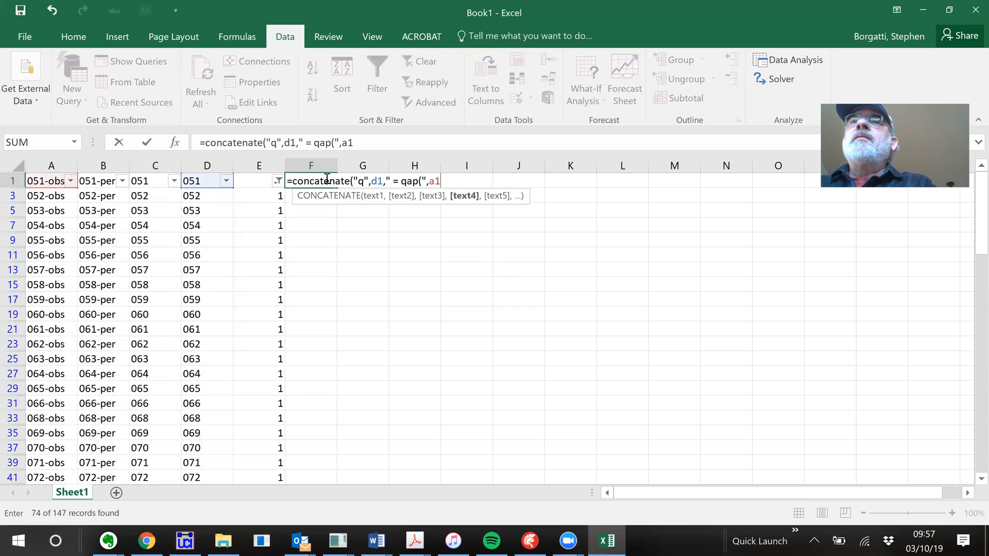
text(,a)
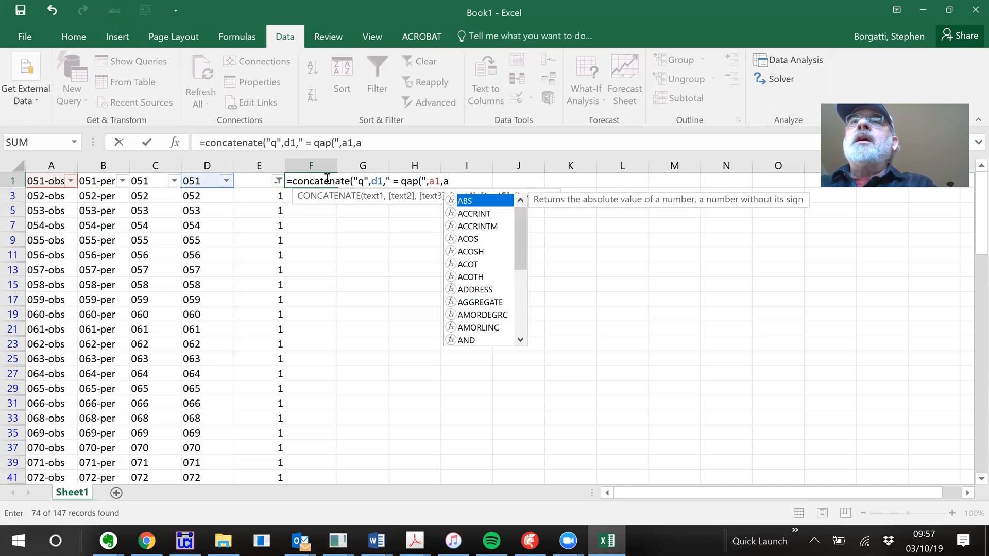
key(BackSpace)
text(' [)
key(BackSpace)
key(BackSpace)
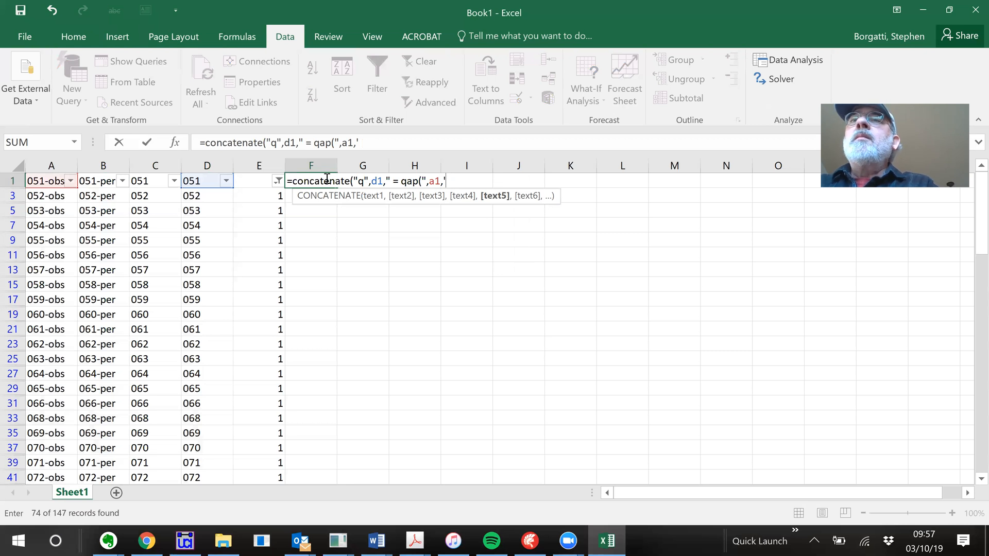
text(')
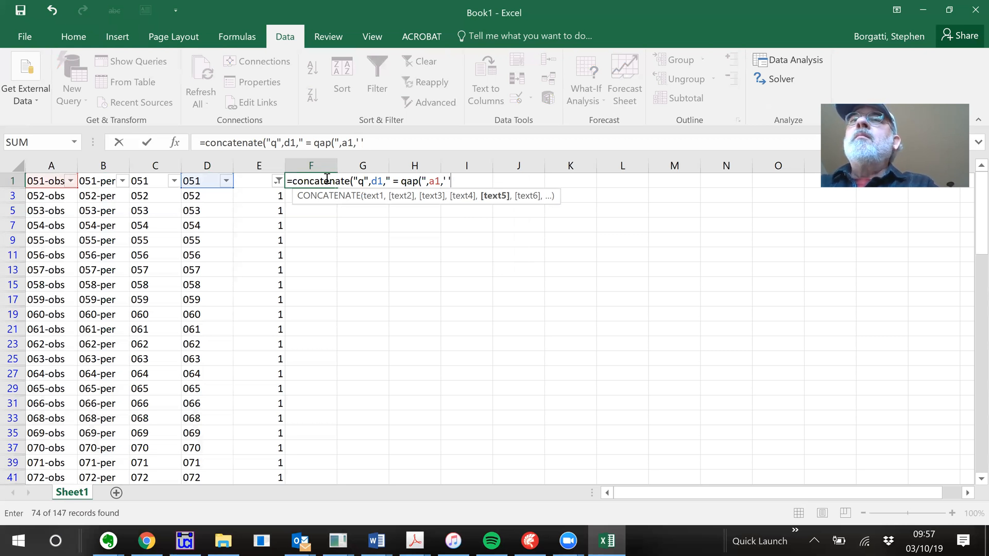
key(BackSpace)
key(BackSpace)
key(BackSpace)
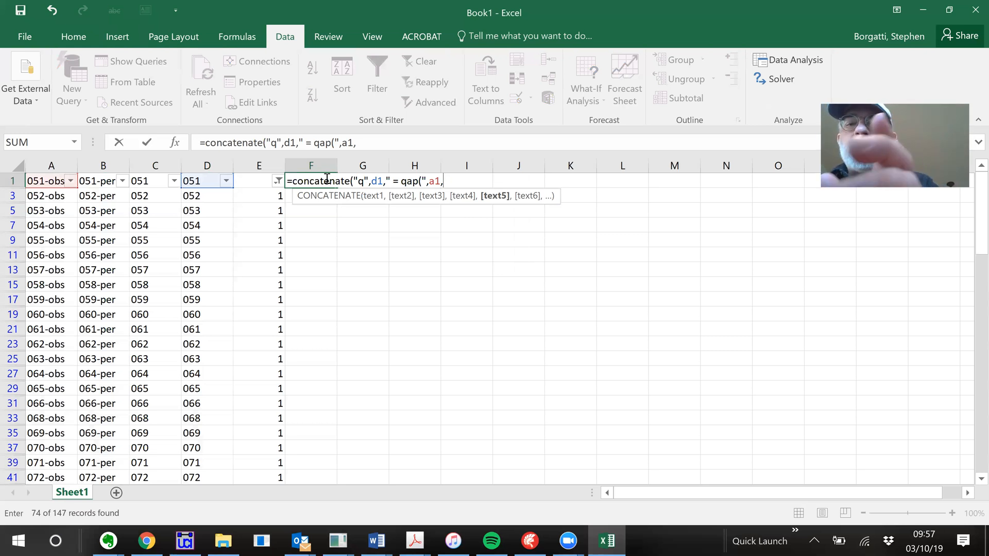
text(" ")
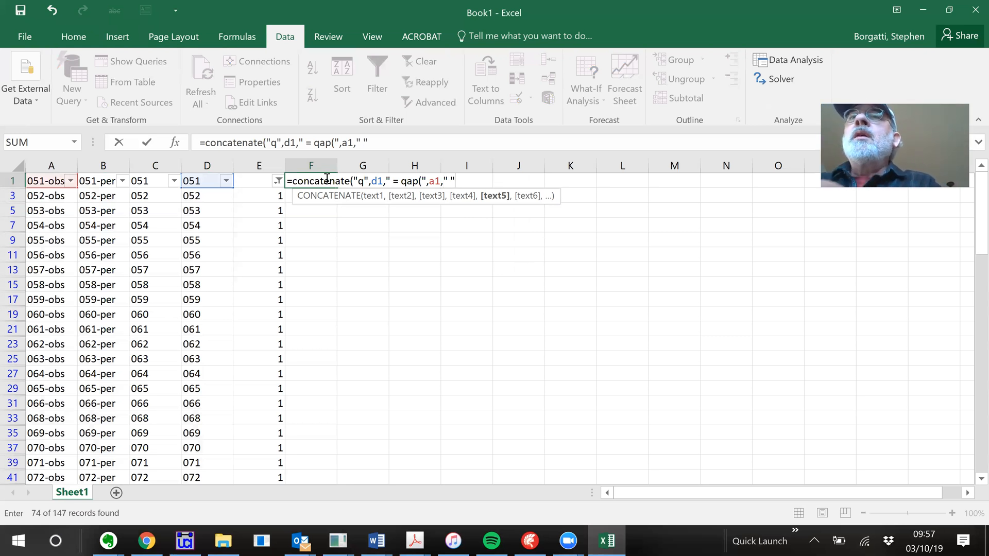
text(,)
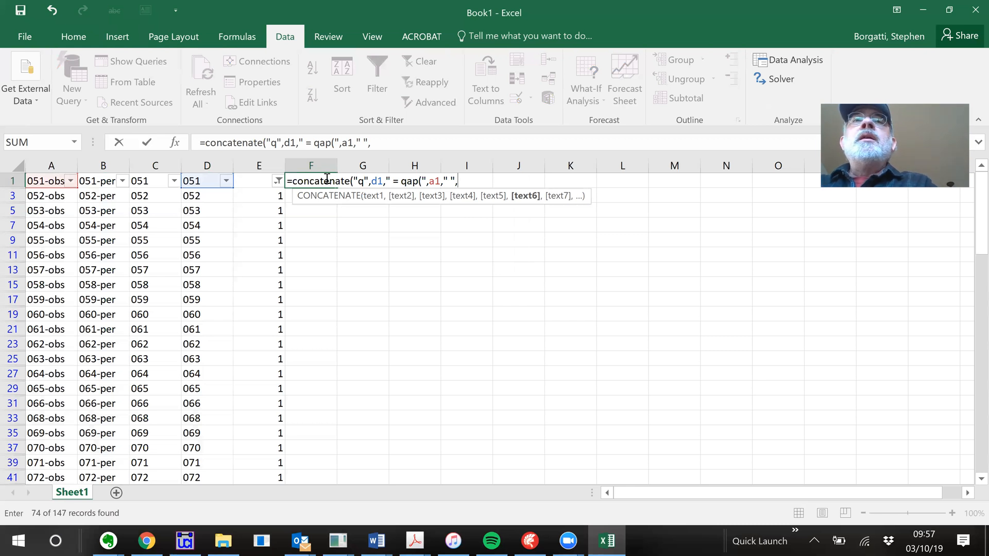
text(b1,)
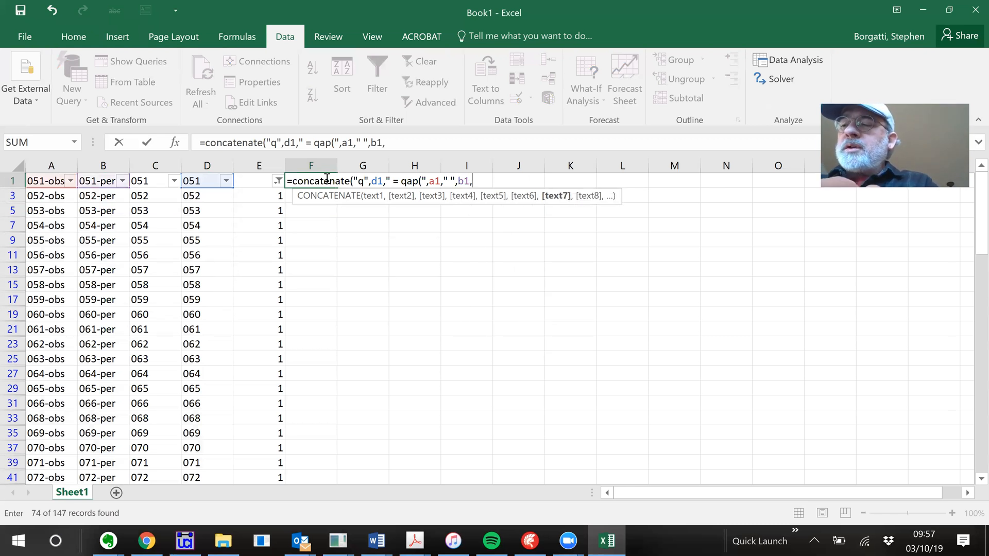
text(")")
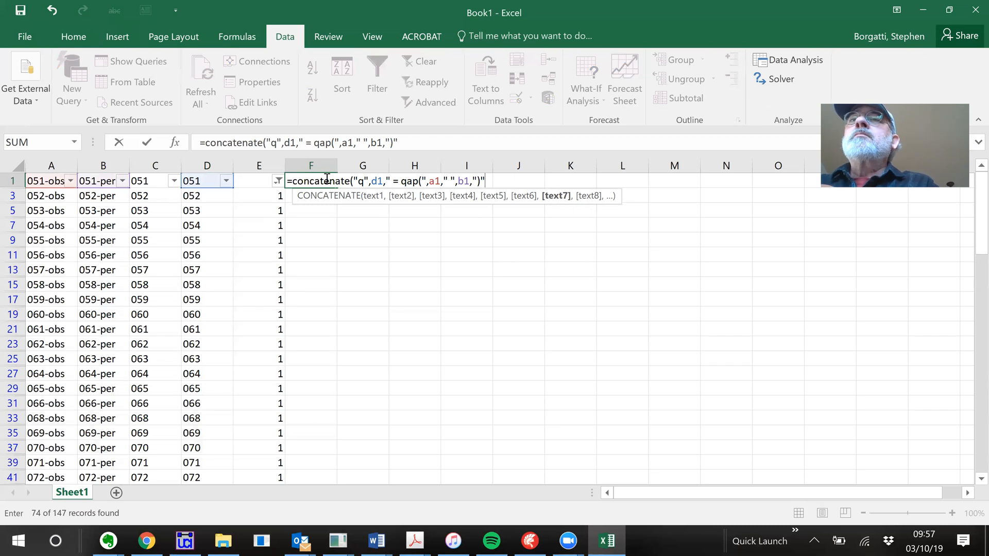
key(Return)
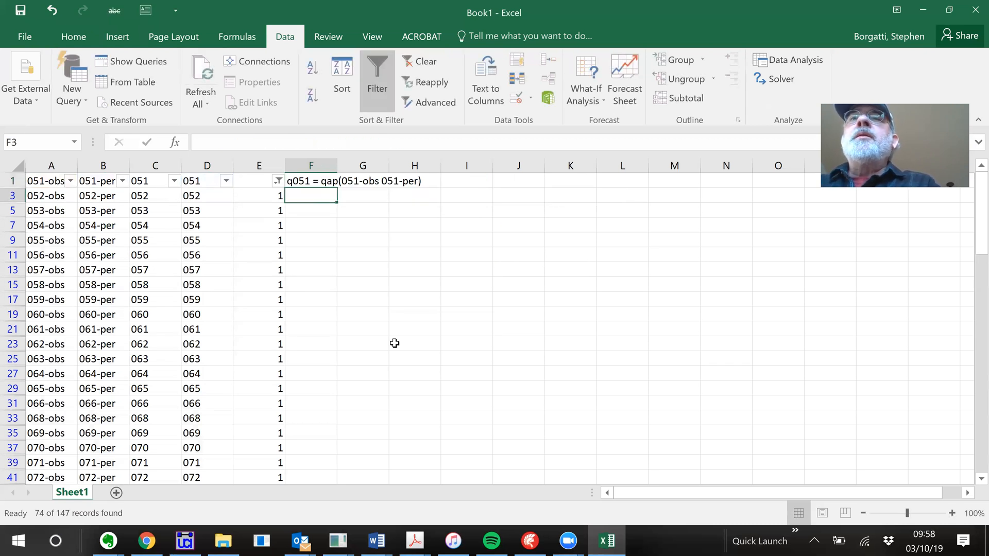
Step: Fill the QAP command formula from F1 down column F and copy the resulting commands
click(309, 184)
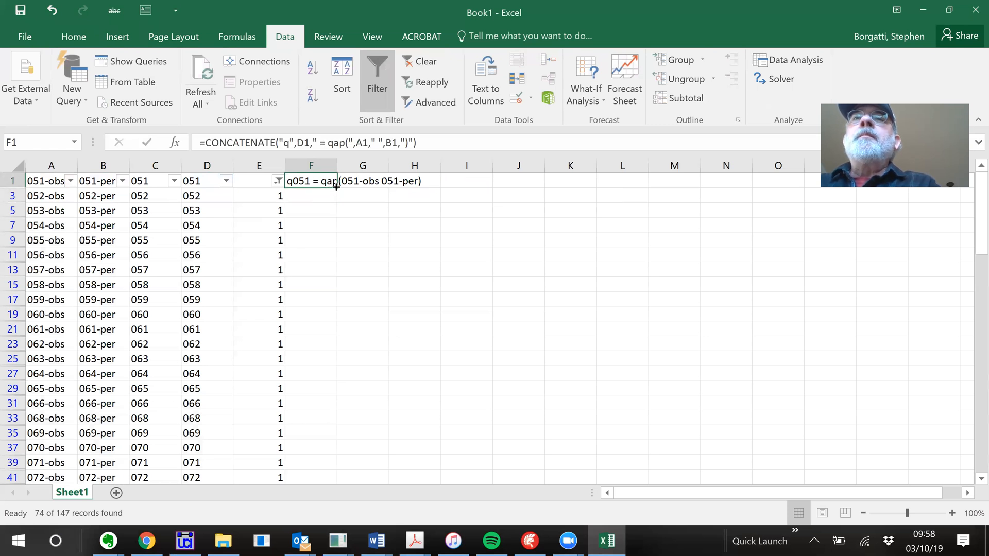
double_click(336, 187)
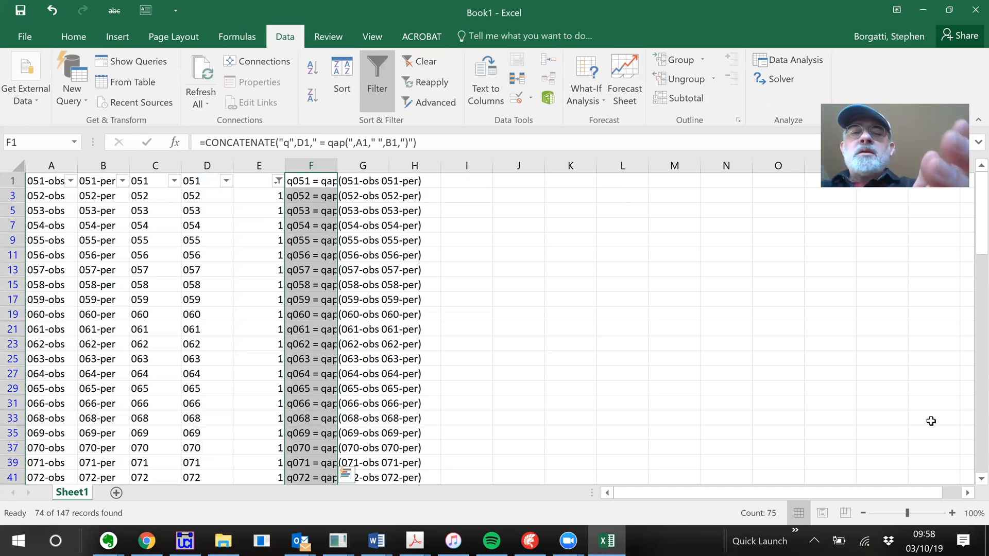
key(ctrl+c)
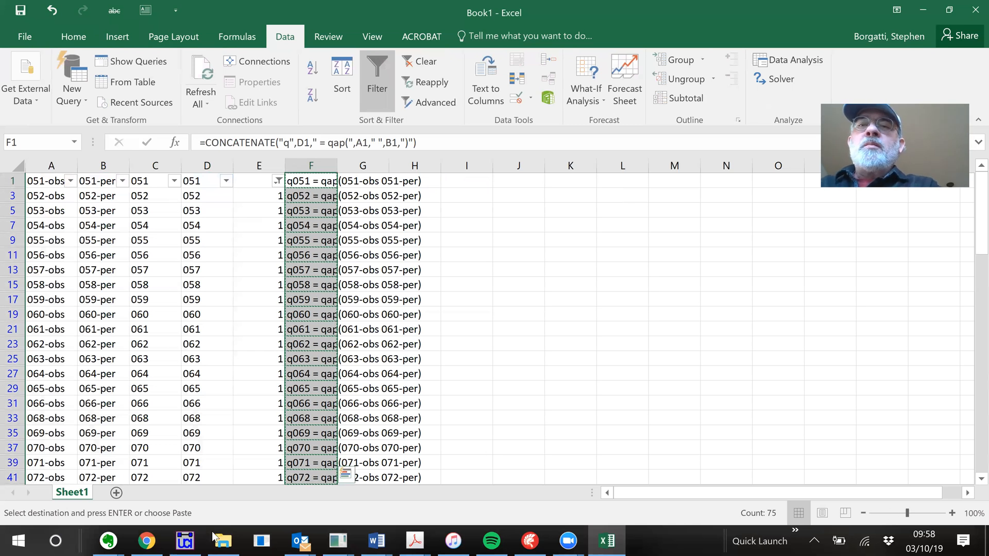
Step: Switch to the UCINET command line and run np runqap to create the new text file RUNQAP.txt in Notepad
click(185, 541)
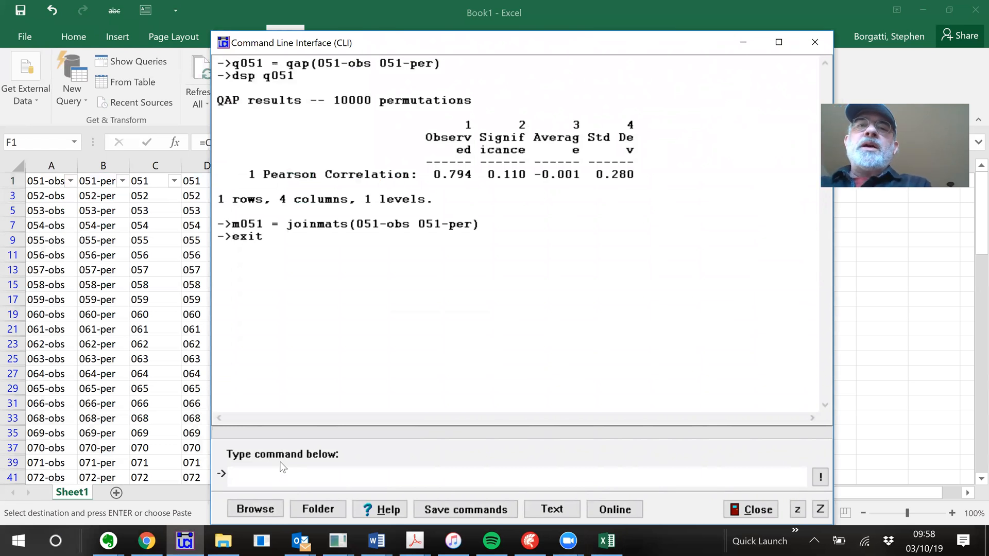
text(np)
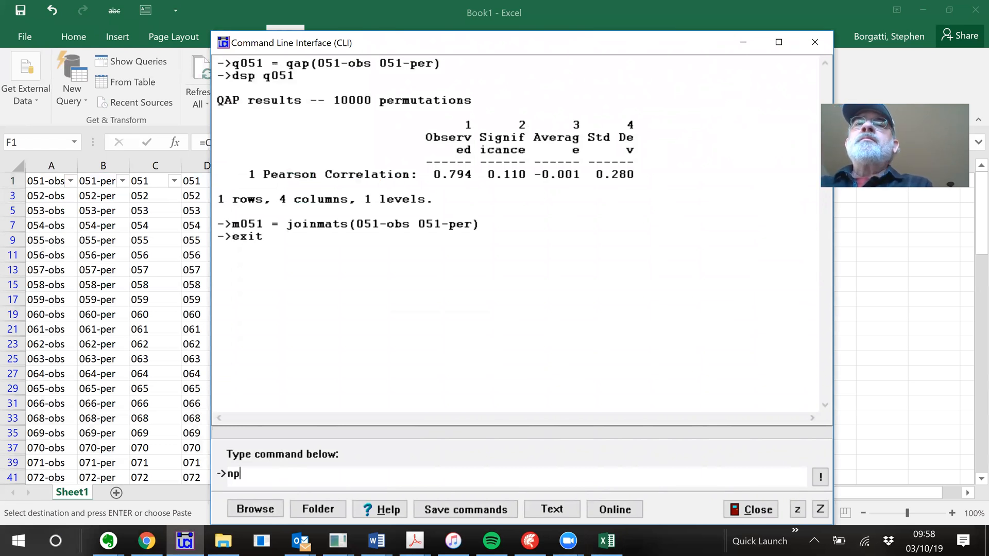
text( runqap)
key(Return)
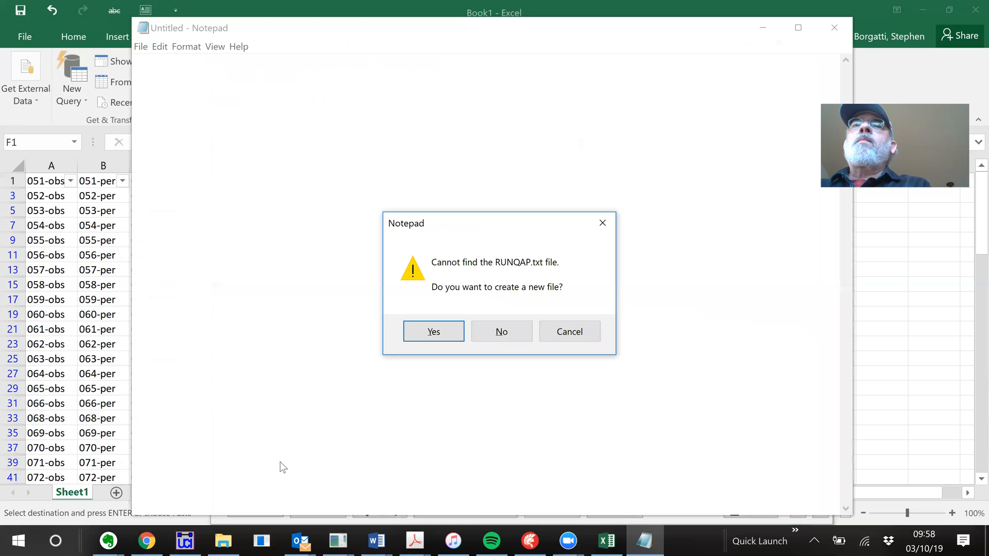
click(433, 332)
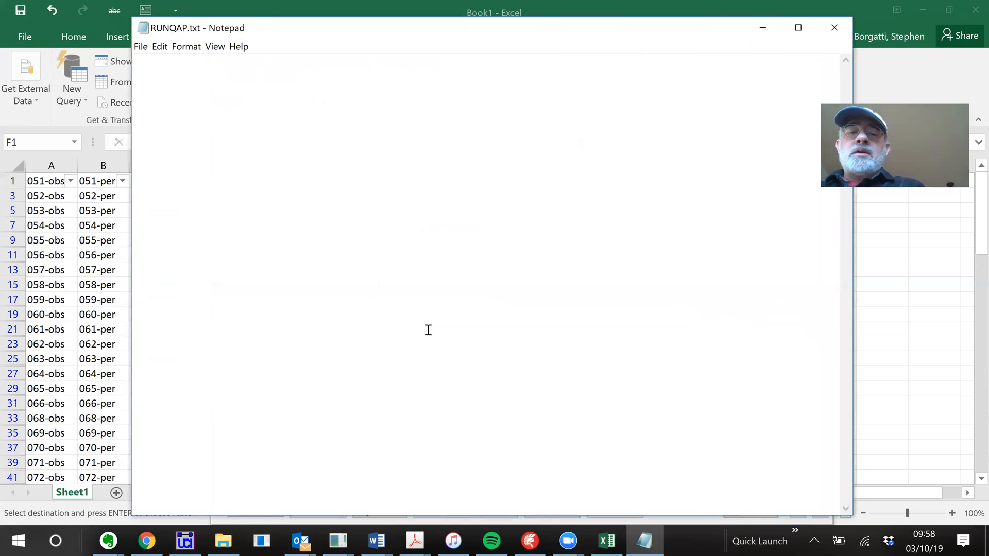
Step: Paste the copied QAP commands into RUNQAP.txt and delete the #VALUE! line at the end of the list
key(ctrl+v)
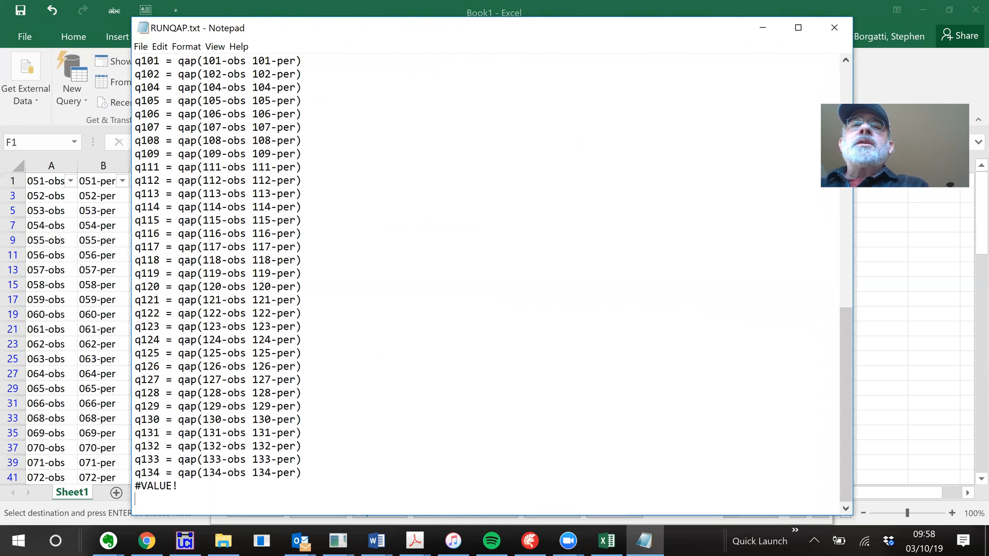
shift+click(132, 477)
shift+click(133, 485)
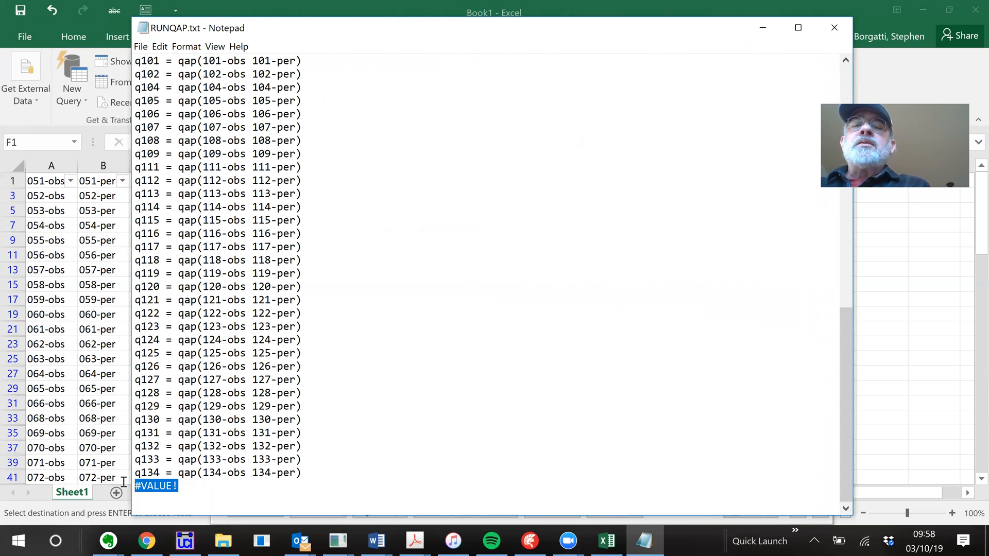
key(Delete)
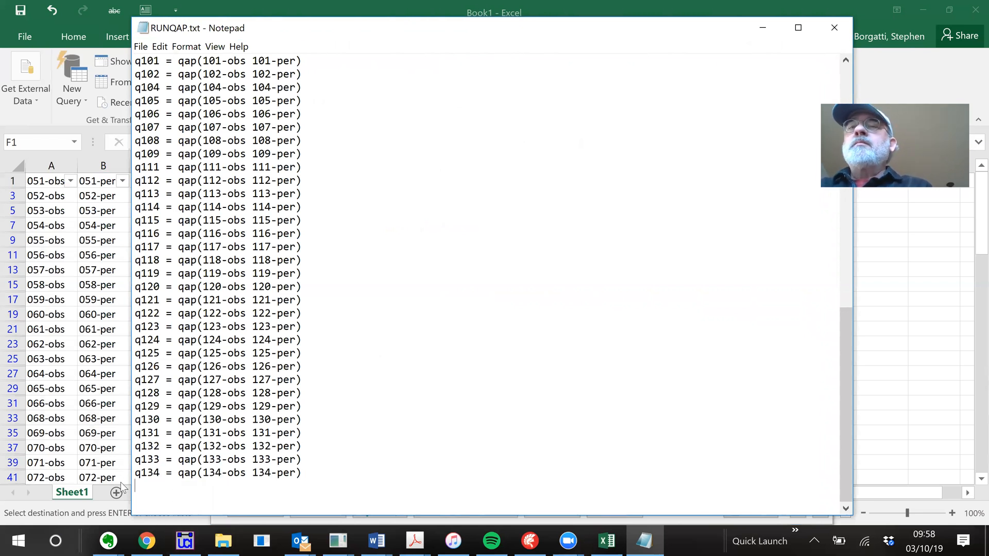
key(BackSpace)
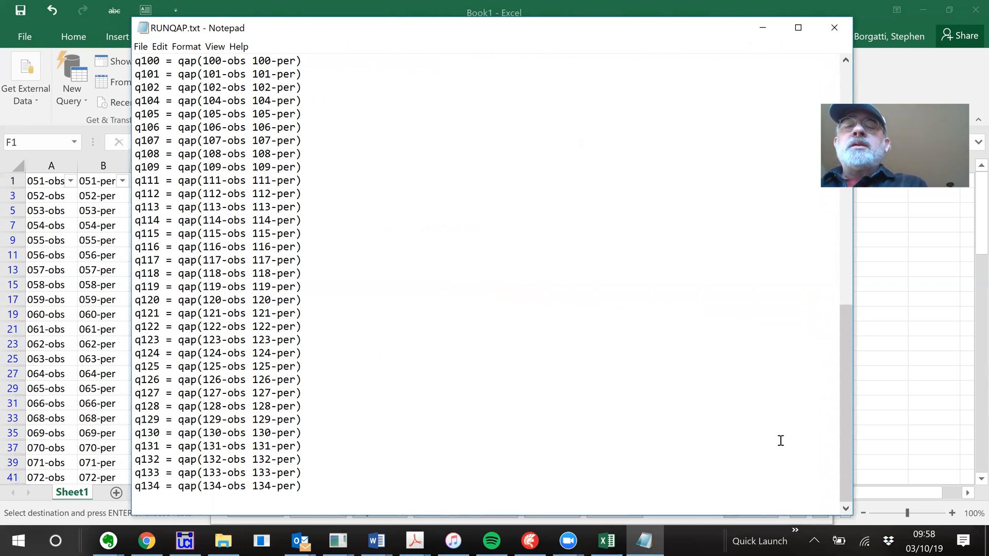
Step: Close RUNQAP.txt in Notepad and try to execute it from the UCINET command line with do runqap
click(839, 28)
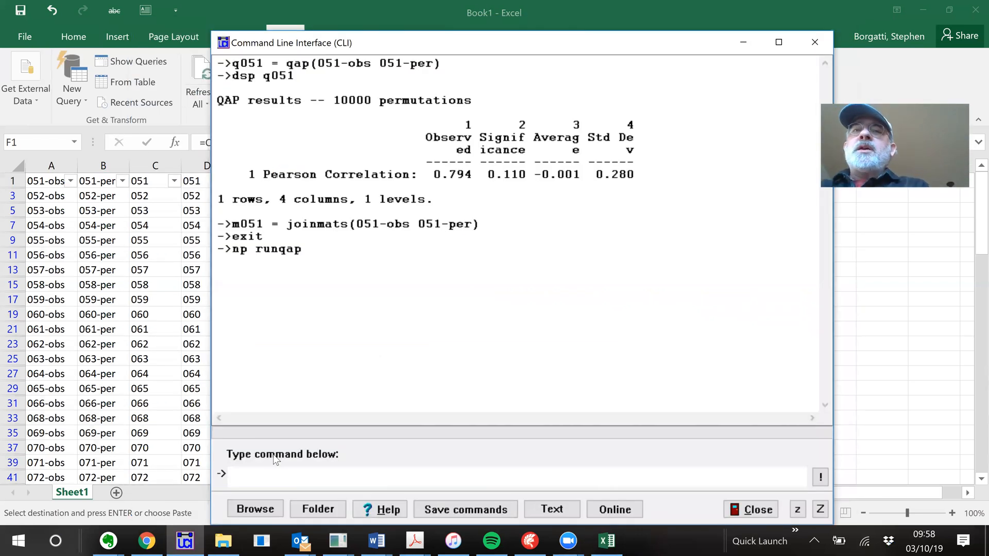
text(do)
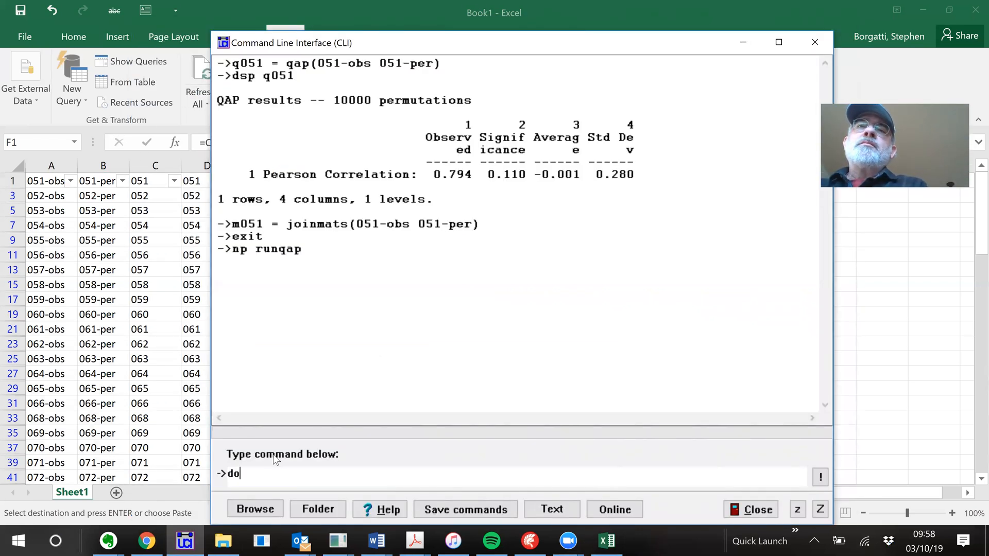
text( runqap)
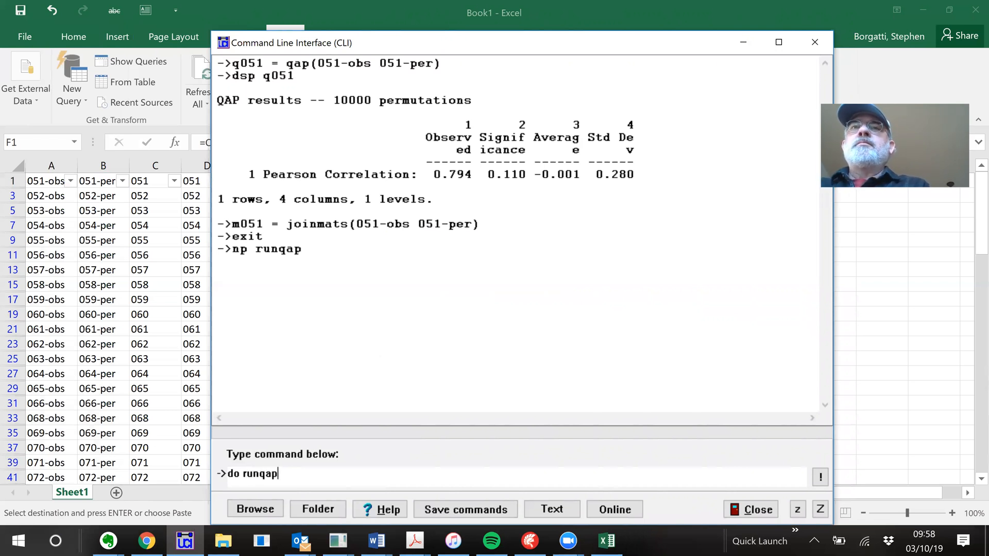
key(Return)
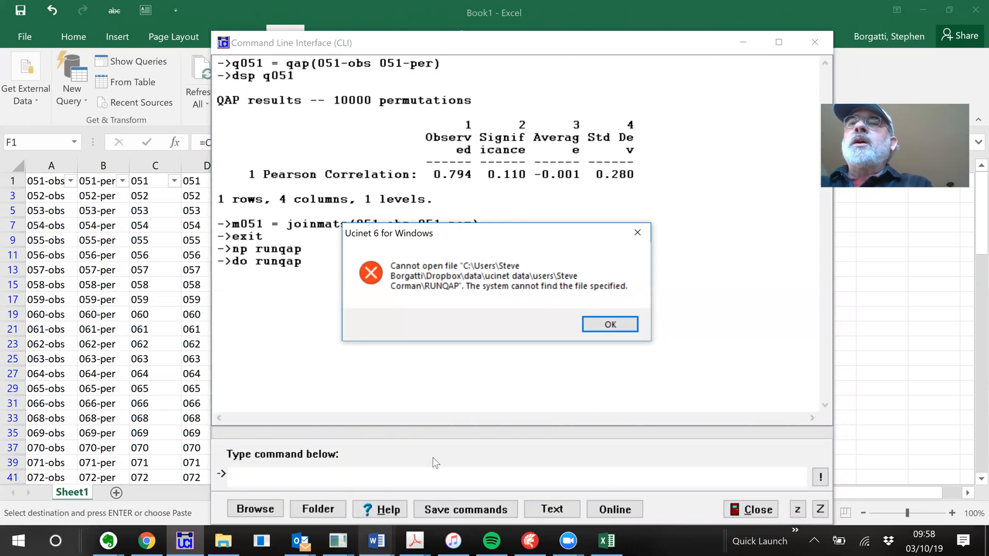
click(612, 325)
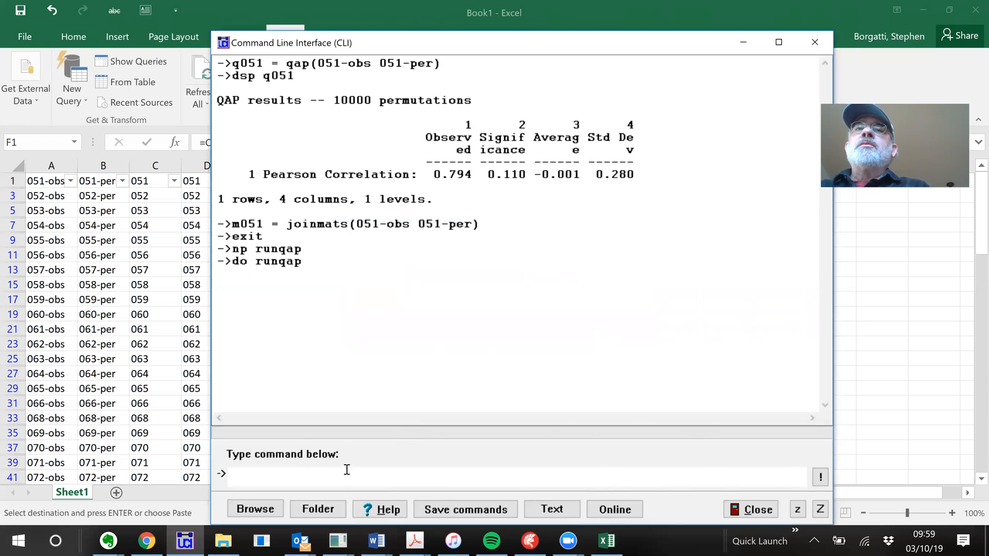
Step: Execute the QAP batch file with the command do runqap.txt and close the command line interface
text(do runqap.txt)
key(Return)
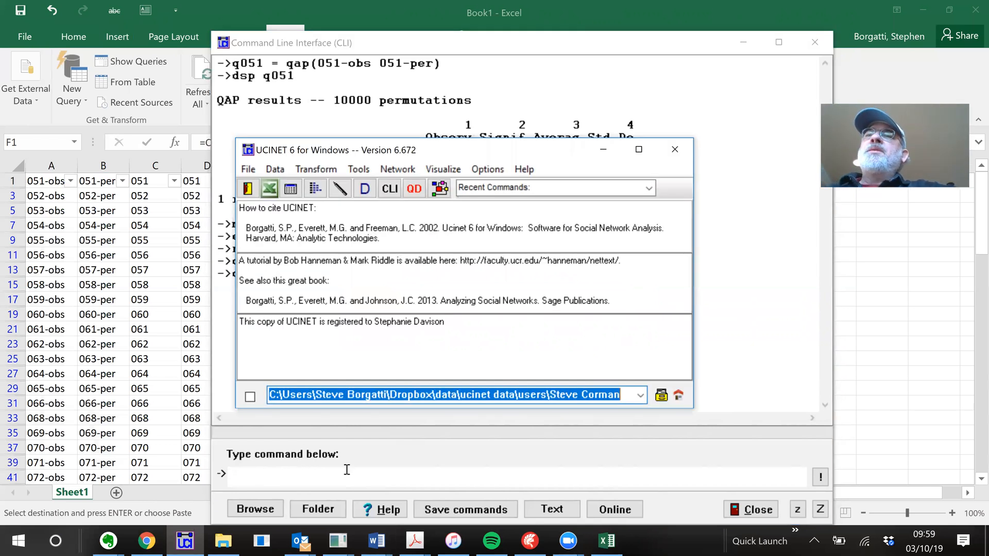
click(790, 368)
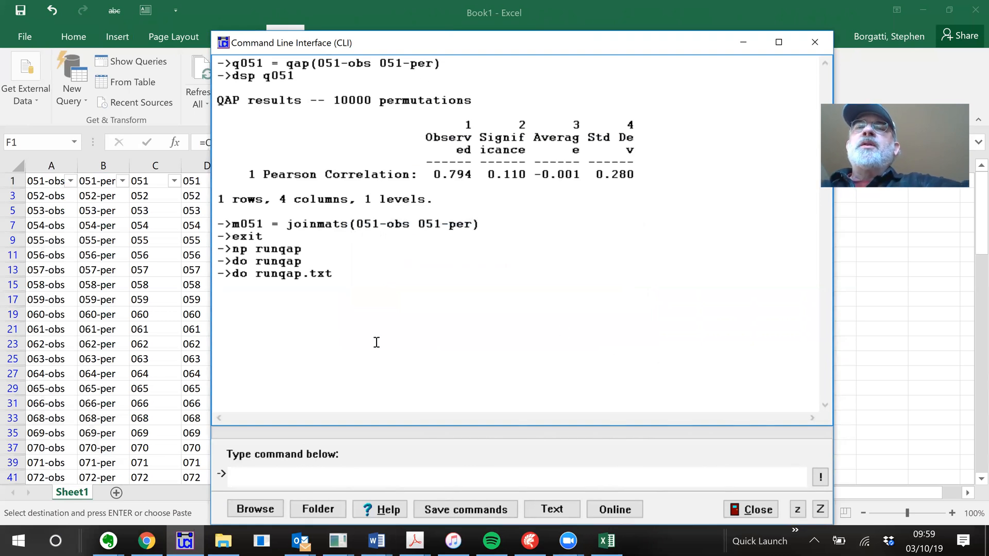
click(344, 476)
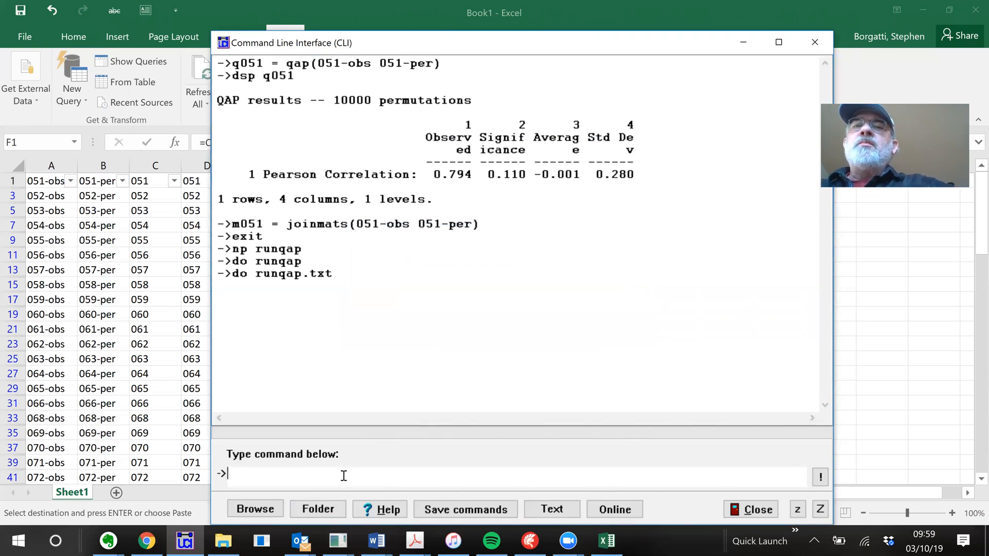
click(767, 508)
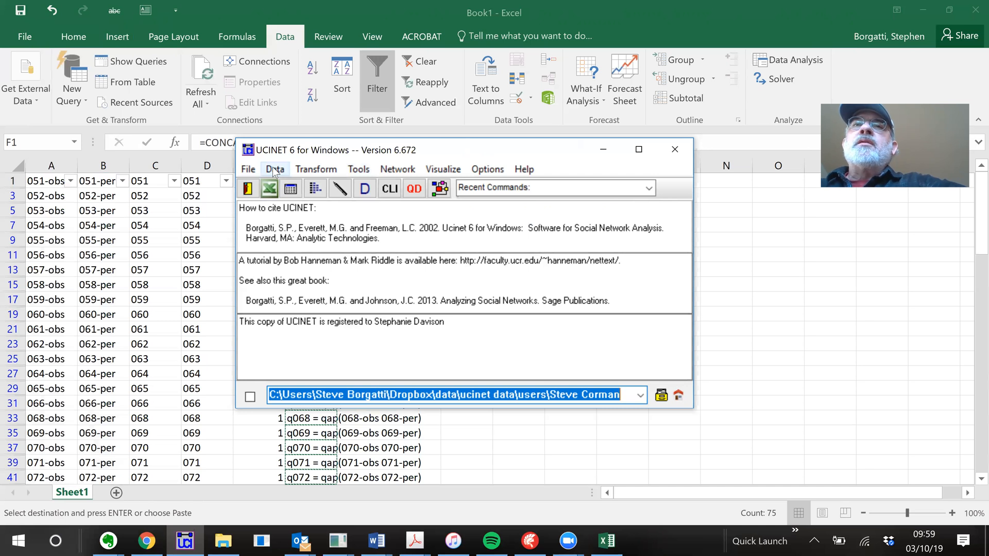
Step: Start joining datasets as rows in UCINET and browse the data folder for the Q result datasets
click(274, 170)
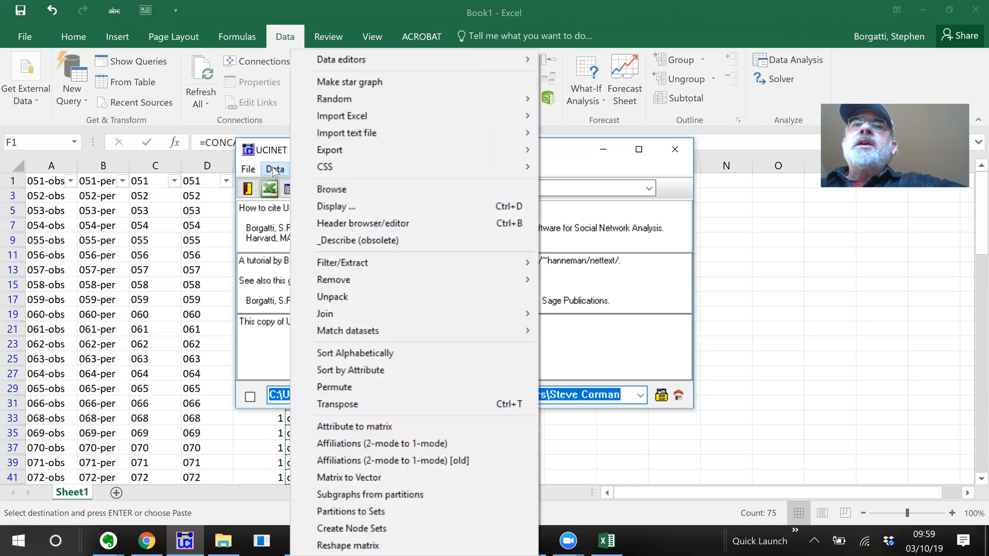
mouse_move(346, 320)
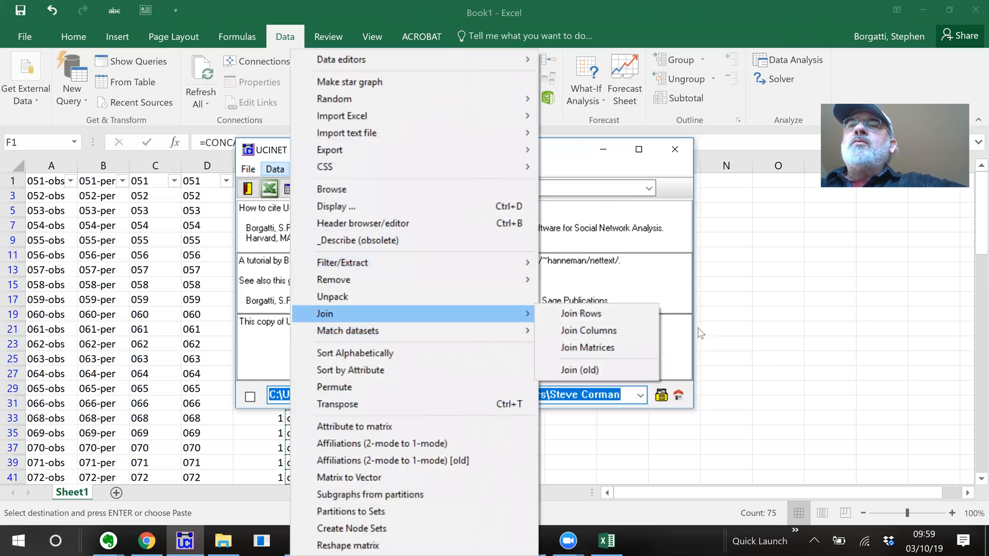
click(616, 313)
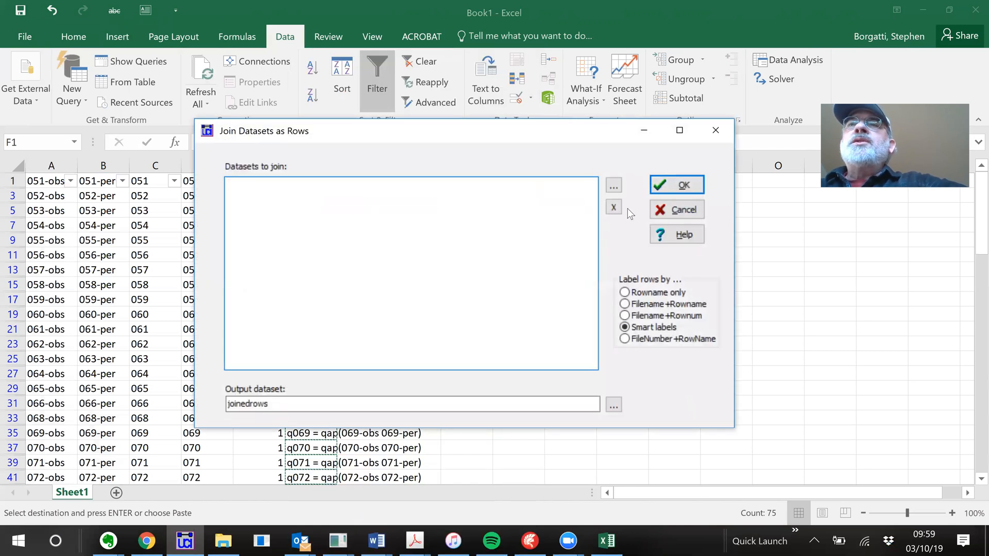
click(614, 184)
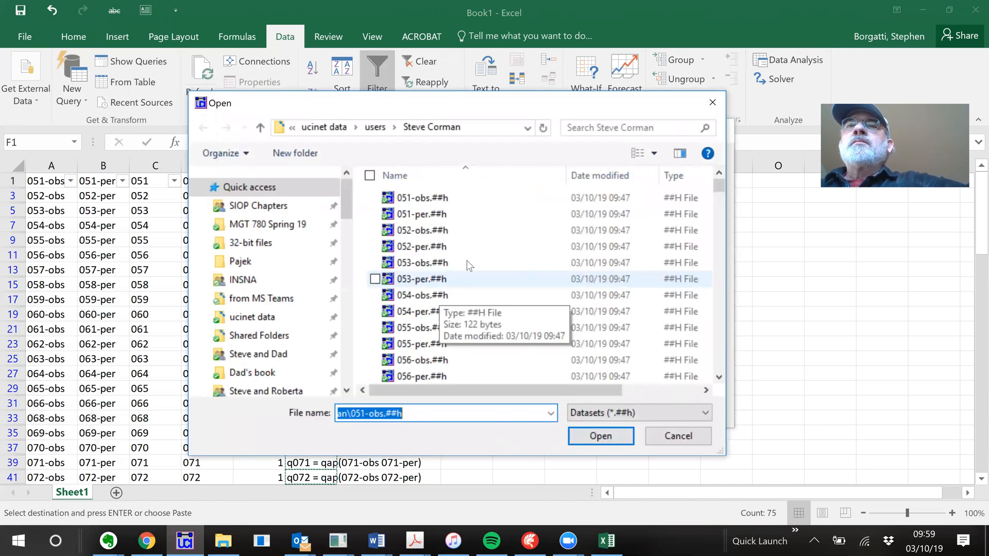
scroll(470, 261, down, 15)
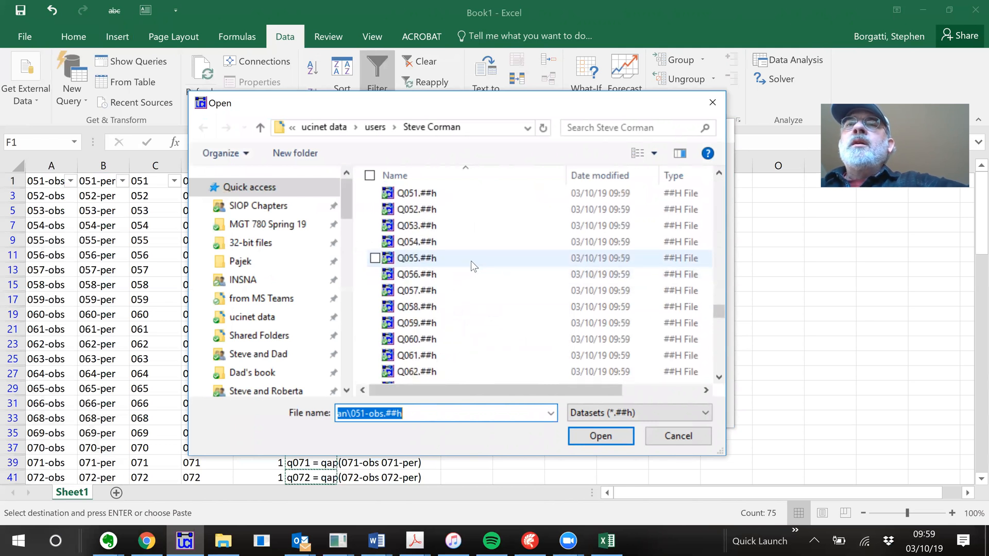
scroll(471, 260, up, 6)
scroll(470, 260, down, 3)
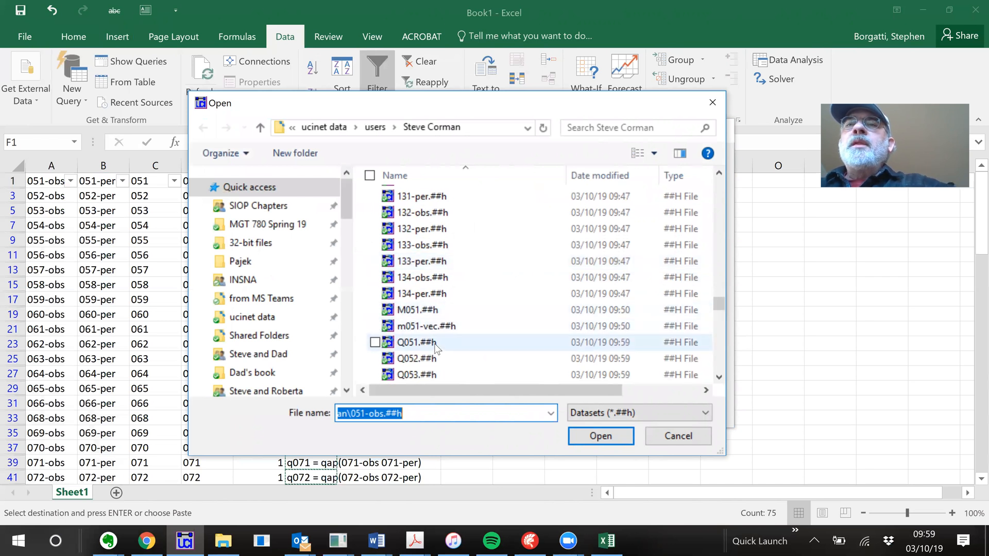
click(596, 341)
key(shift+Down)
key(shift+Down)
key(shift+Down)
key(shift+Down)
key(shift+Down)
key(shift+Down)
key(shift+Down)
key(shift+Down)
key(shift+Down)
key(shift+Down)
key(shift+Down)
key(shift+Down)
key(shift+Down)
key(shift+Down)
key(shift+Down)
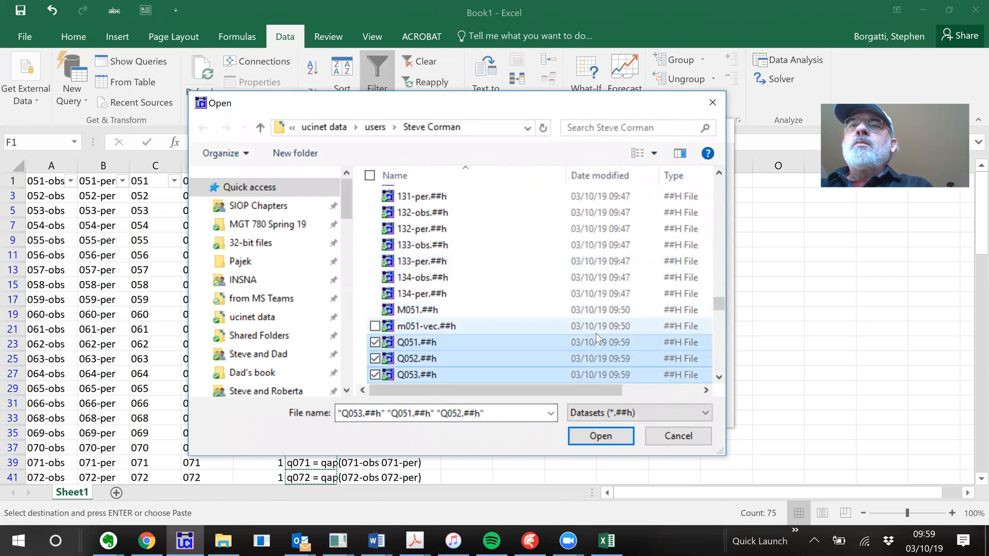
key(Down)
key(Up)
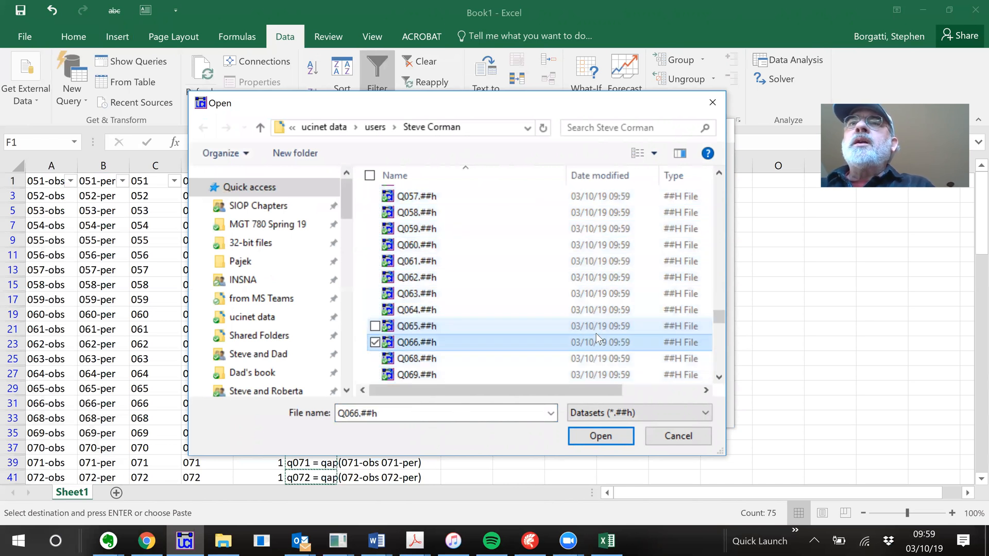
key(Up)
key(Up)
key(Up)
key(Up)
key(Up)
key(Up)
key(Up)
key(Up)
key(Up)
key(Up)
key(Up)
key(Up)
key(Up)
key(Up)
key(Up)
key(Up)
key(Up)
key(Down)
key(Down)
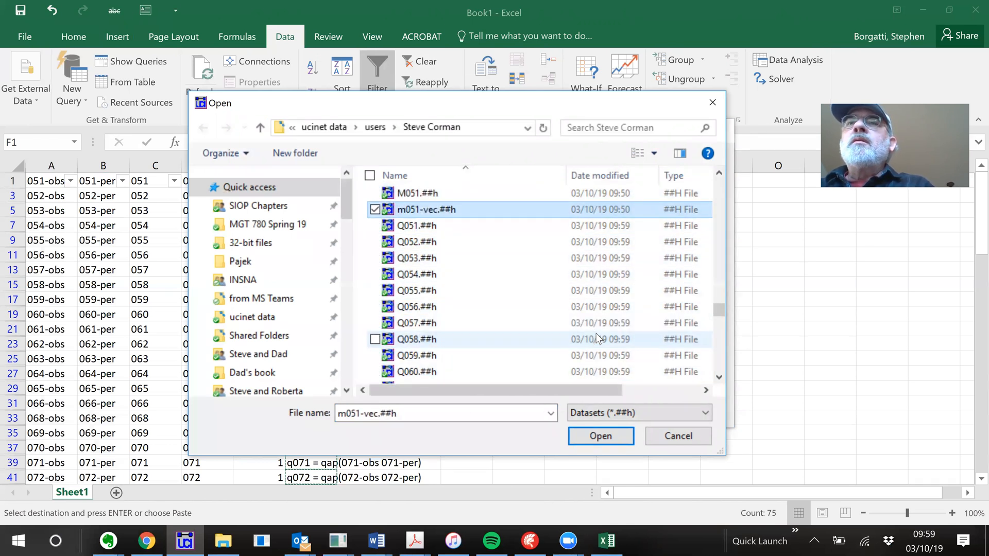
Step: Select the QAP result datasets Q051 through Q134 and add them to the datasets to join
key(shift+Down)
key(shift+Down)
key(shift+Down)
key(shift+Down)
key(shift+Down)
key(shift+Down)
key(shift+Down)
key(shift+Down)
key(shift+Down)
key(shift+Down)
key(shift+Down)
key(shift+Down)
key(shift+Down)
key(shift+Down)
key(shift+Down)
key(shift+Down)
key(shift+Down)
key(shift+Down)
key(shift+Down)
key(shift+Down)
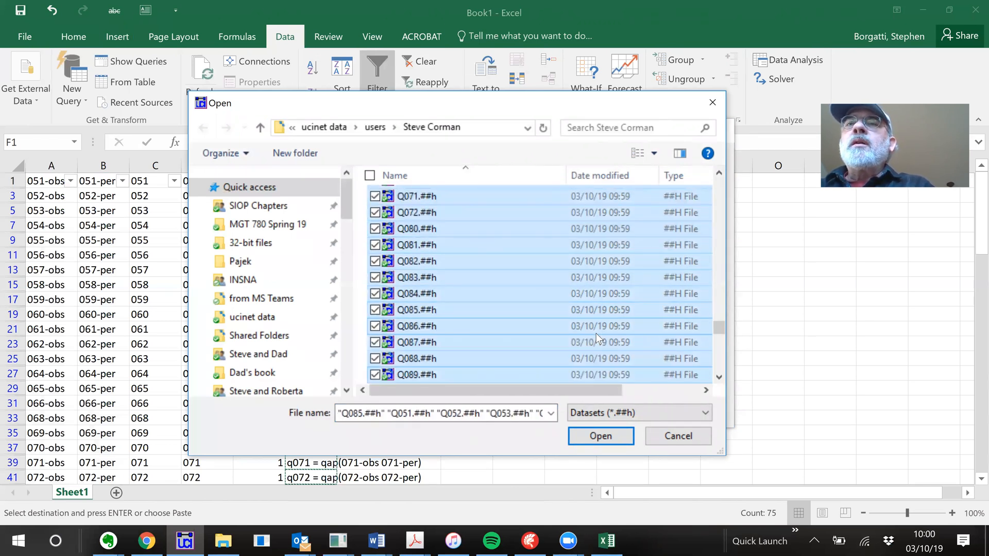
key(shift+Down)
key(shift+Down)
key(shift+Down)
key(shift+Down)
key(shift+Down)
key(shift+Down)
key(shift+Down)
key(shift+Down)
key(shift+Down)
key(shift+Down)
key(shift+Down)
key(shift+Down)
key(shift+Down)
key(shift+Down)
key(shift+Down)
key(shift+Down)
key(shift+Down)
key(shift+Down)
key(shift+Down)
key(shift+Down)
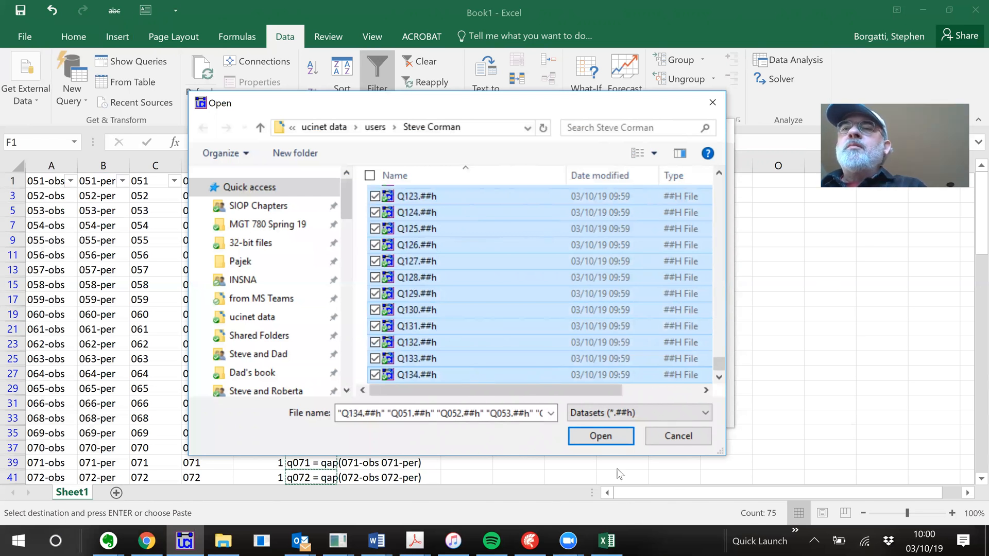
click(615, 443)
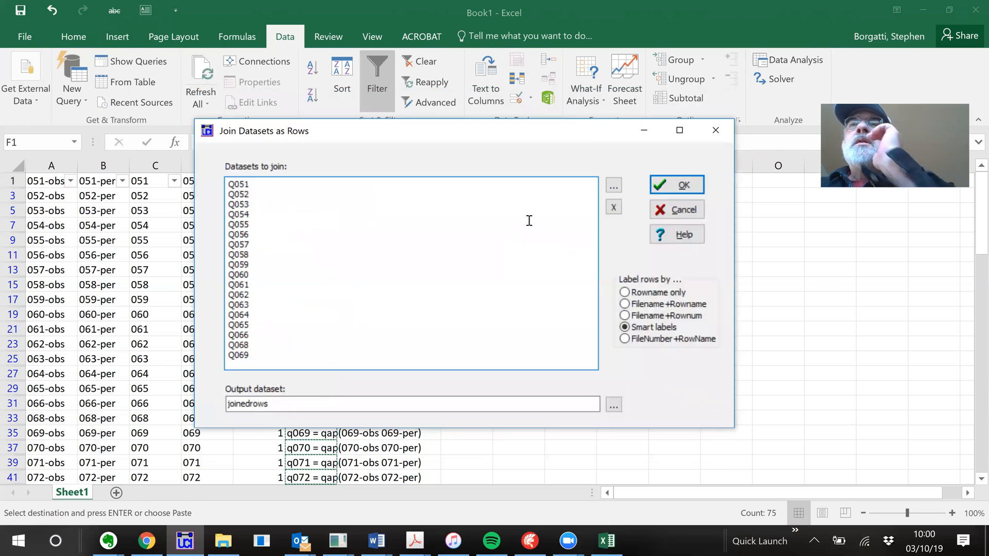
Step: Go to the end of the datasets to join and delete the blank line after Q134
key(shift+Up)
key(Right)
key(Down)
key(Down)
key(Down)
key(Down)
key(Down)
key(Down)
key(Down)
key(Down)
key(Down)
key(Down)
key(Down)
key(Down)
key(Down)
key(Down)
key(Down)
key(Down)
key(Down)
key(Down)
key(Down)
key(Down)
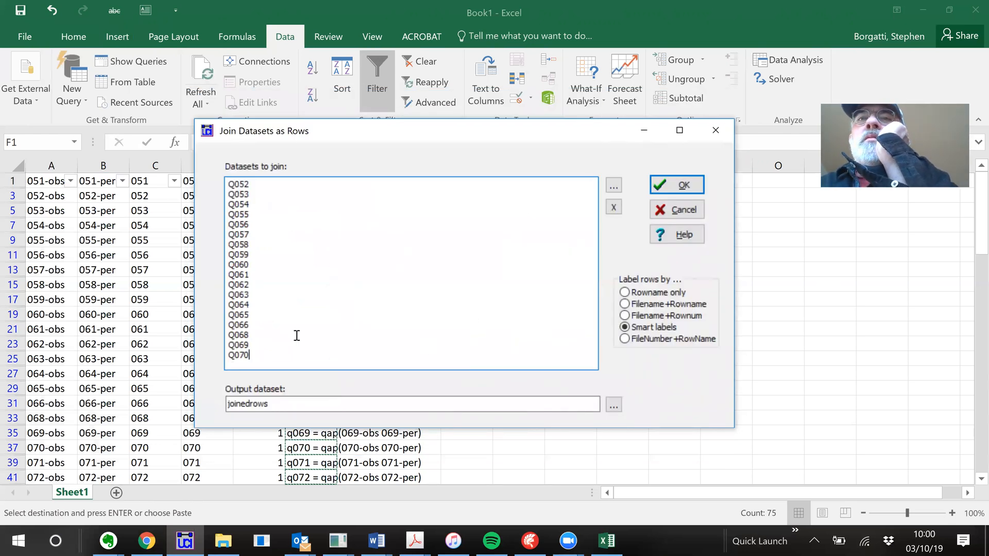
key(Down)
key(Down)
key(Down)
key(Down)
key(Down)
key(Down)
key(Down)
key(Down)
key(Down)
key(Down)
key(Down)
key(Down)
key(Down)
key(Down)
key(Down)
key(Down)
key(Down)
key(Down)
key(Down)
key(Down)
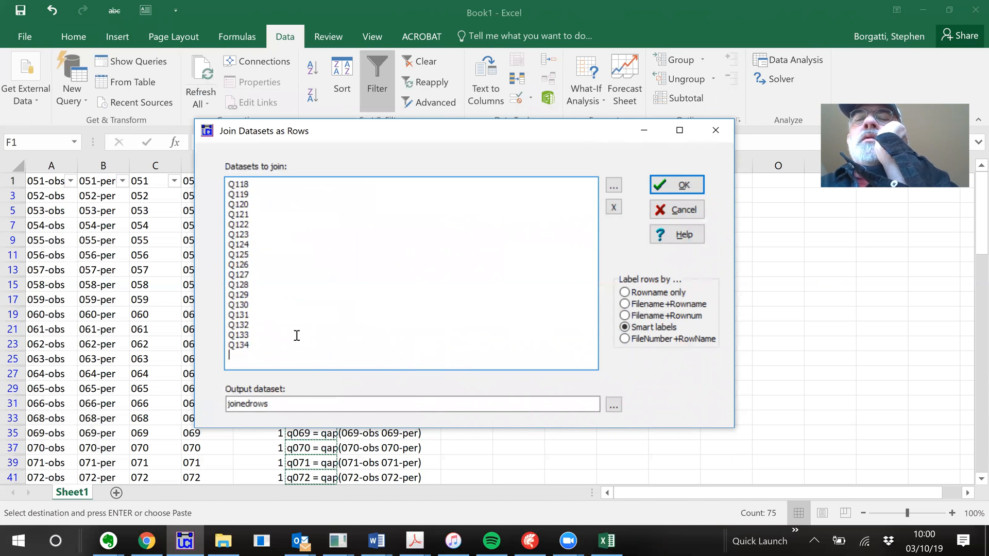
key(BackSpace)
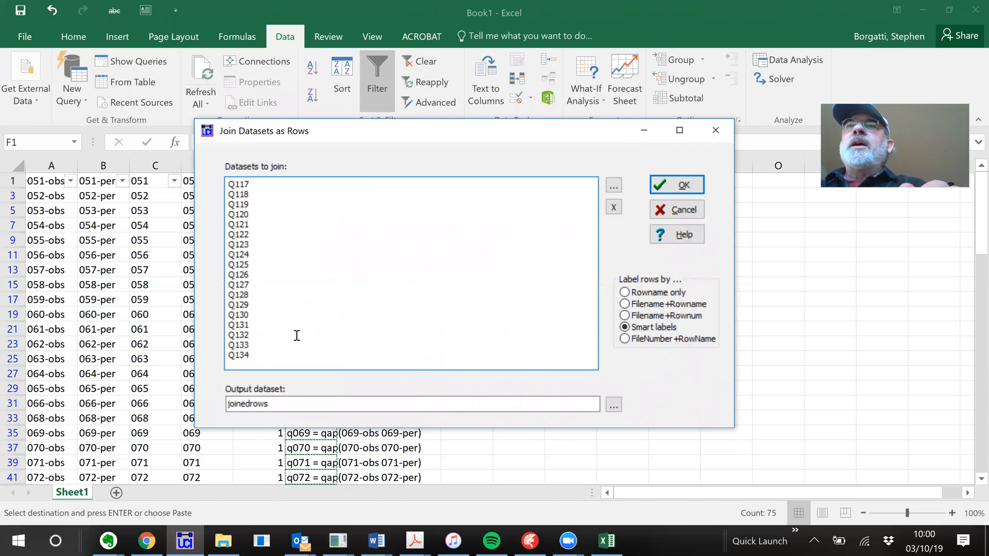
Step: Name the output dataset qapresults and join the listed datasets as rows
double_click(280, 404)
text(qap)
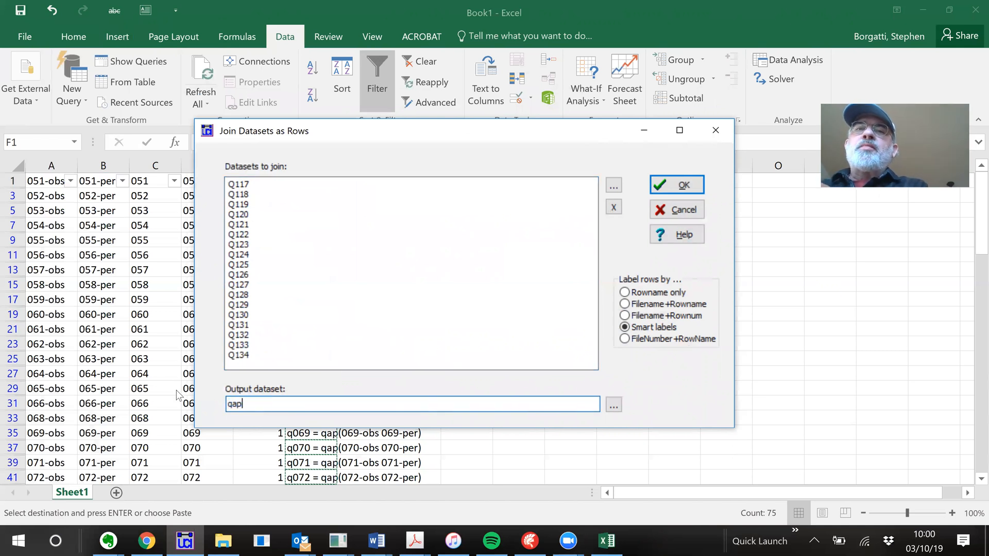
text(results)
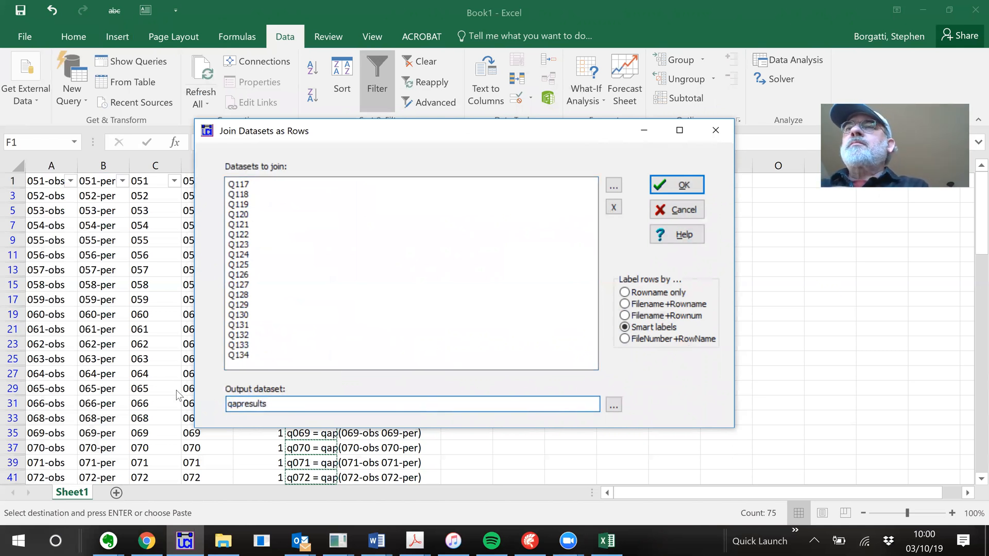
key(Return)
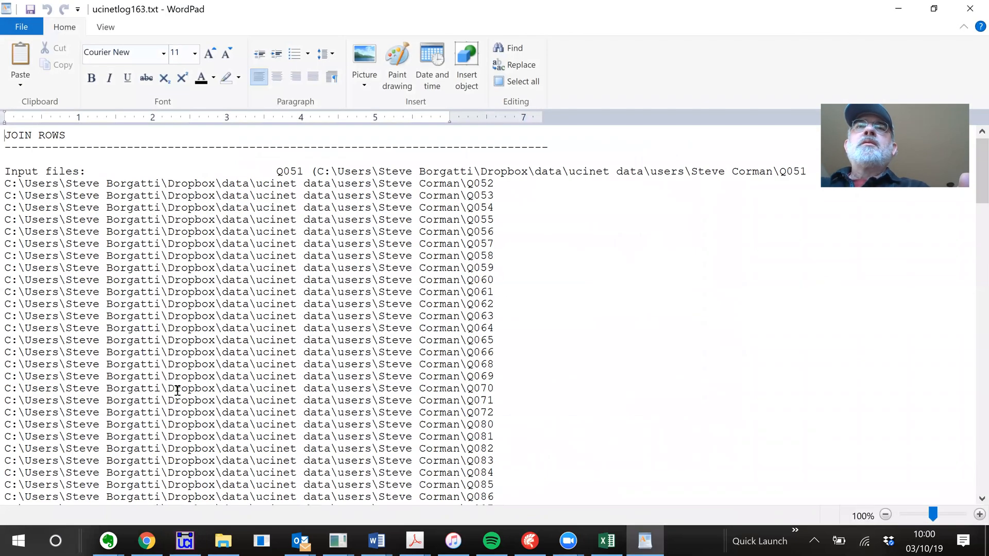
Step: Review the observed correlations and significance values of the joined QAP results in the output log, and close the log
scroll(819, 307, down, 20)
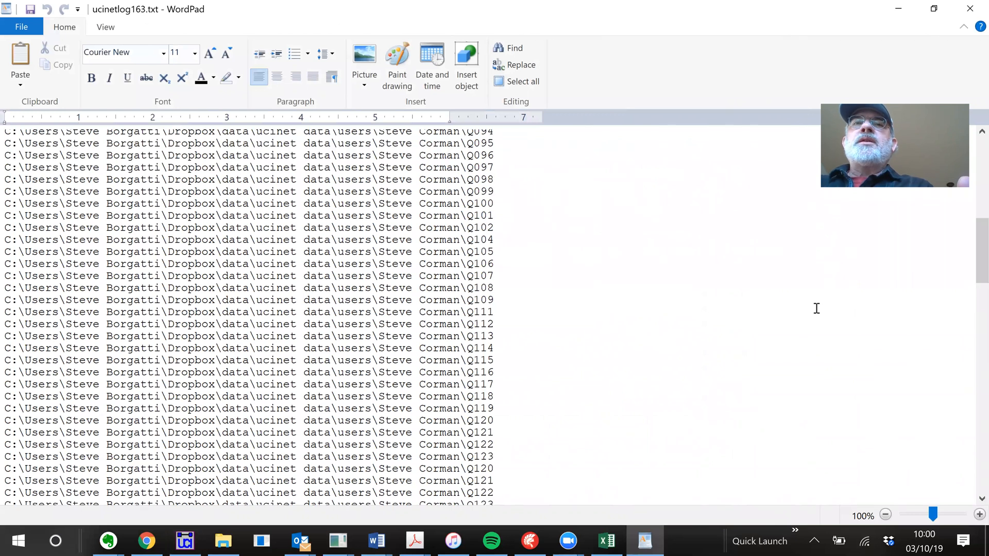
scroll(817, 308, up, 17)
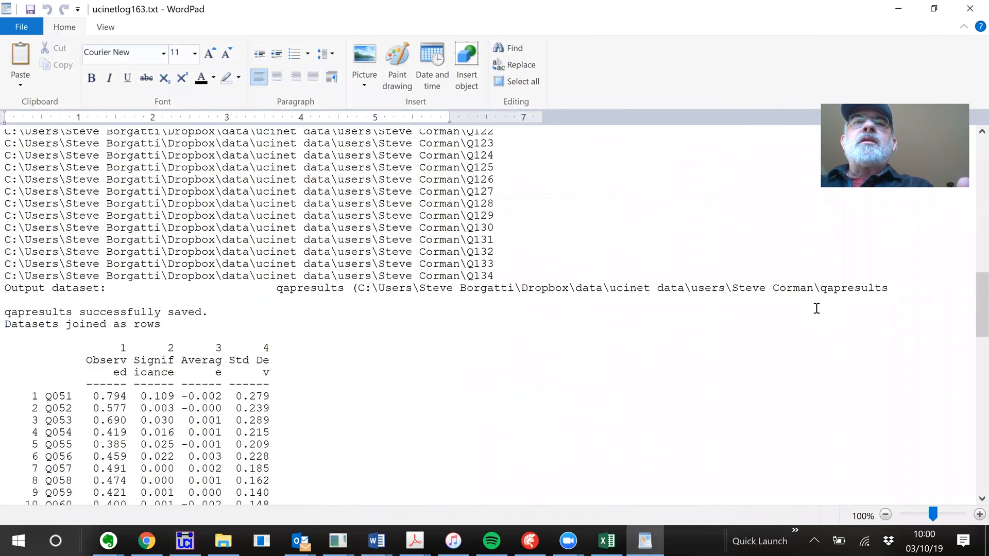
scroll(816, 309, down, 2)
scroll(816, 308, down, 1)
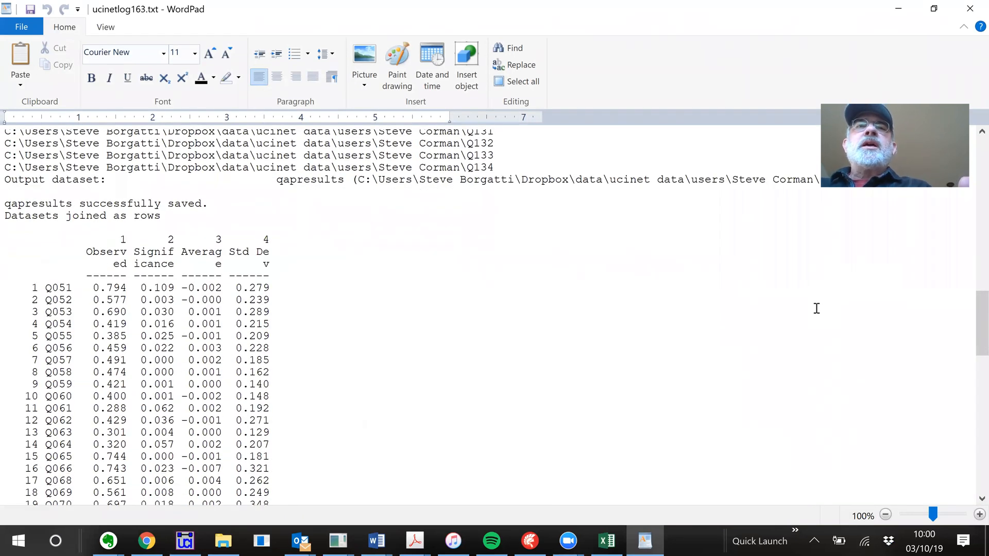
scroll(815, 315, down, 1)
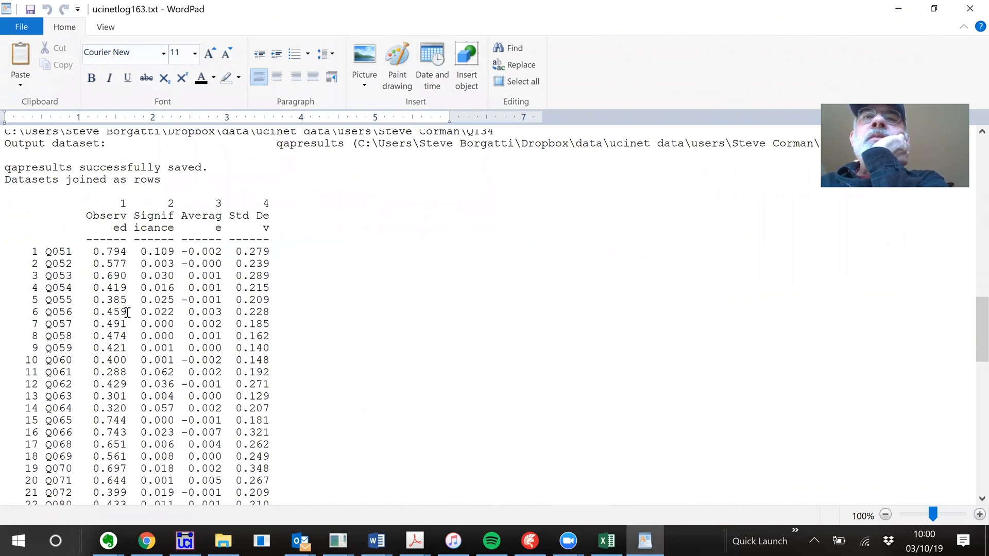
scroll(127, 296, down, 3)
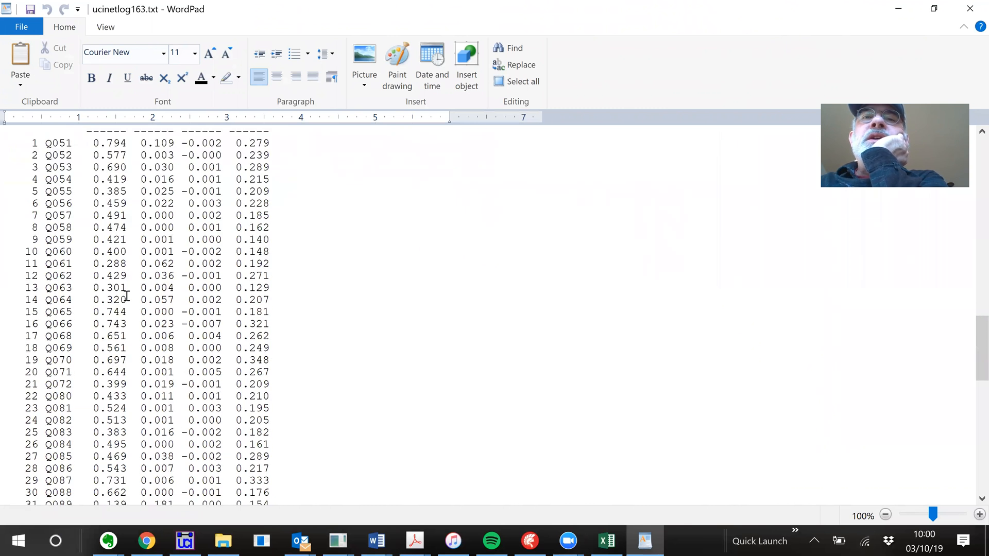
scroll(127, 295, down, 6)
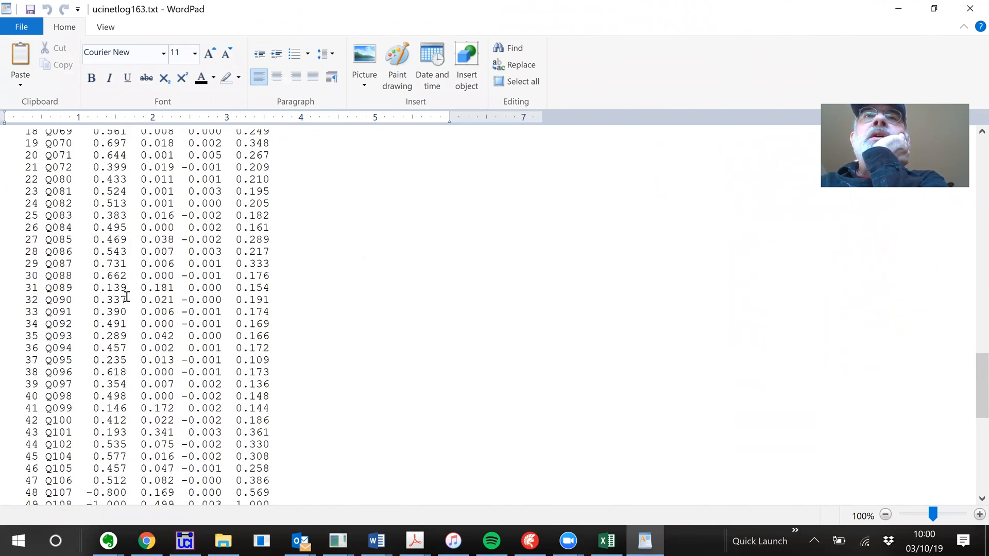
scroll(127, 297, up, 11)
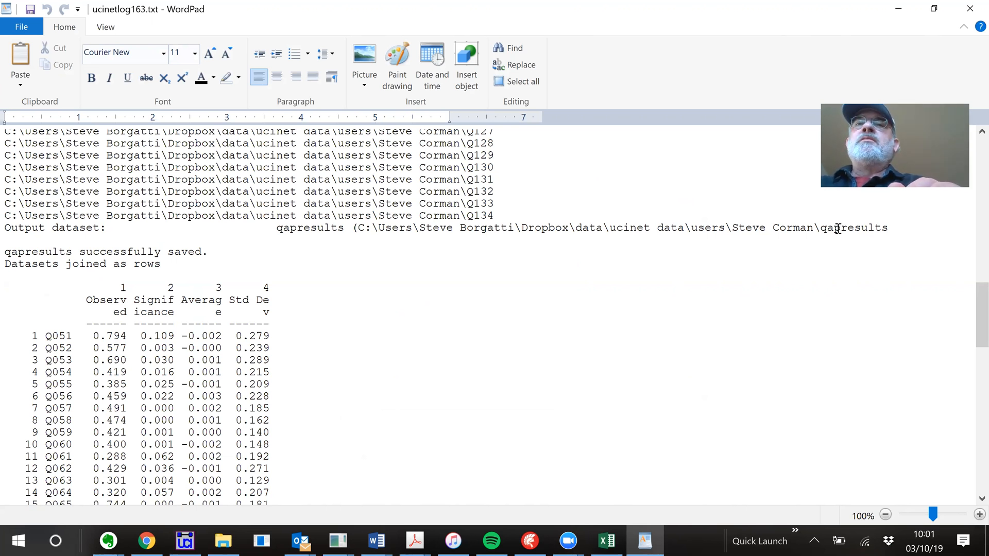
click(971, 13)
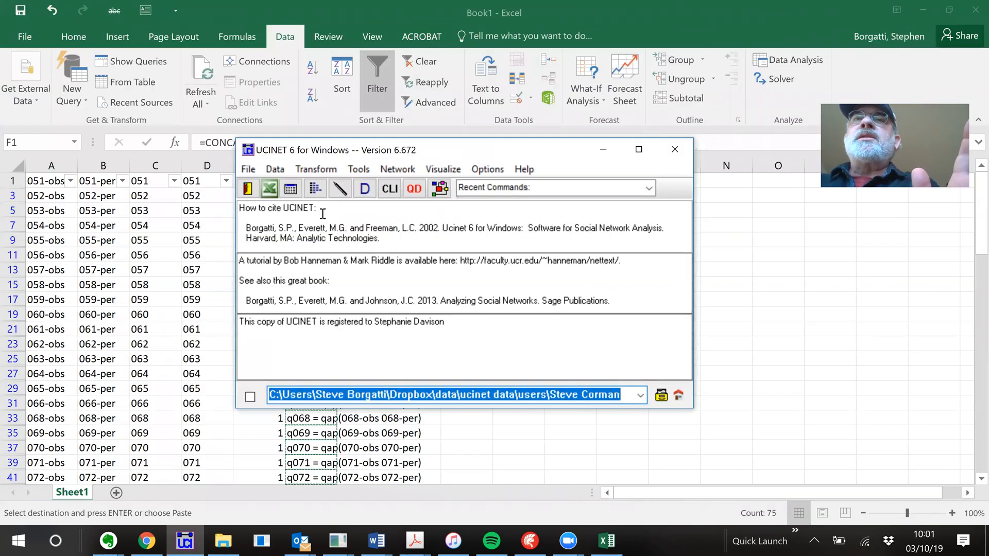
Step: Open the qapresults dataset in the Matrix Editor, sorting the files by date modified to find it
click(292, 189)
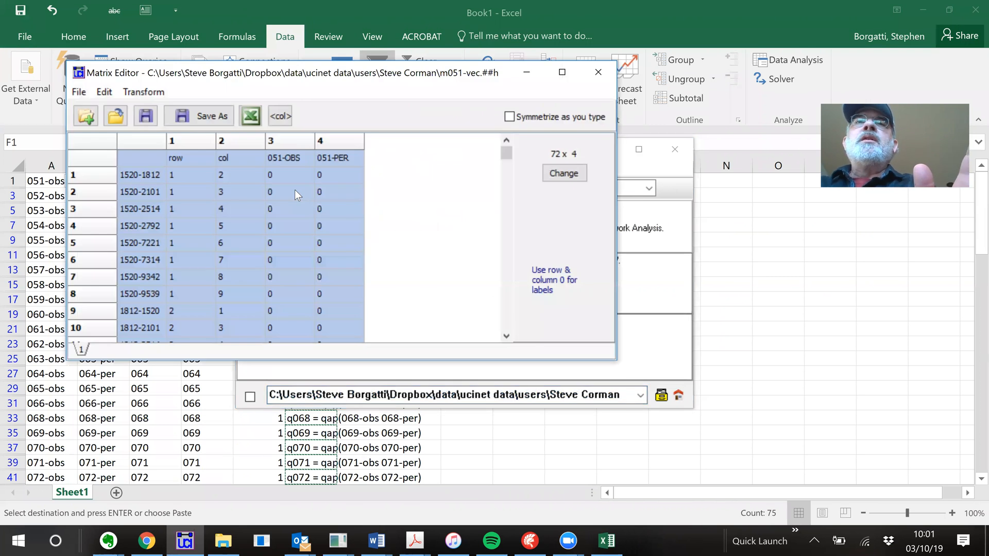
click(116, 117)
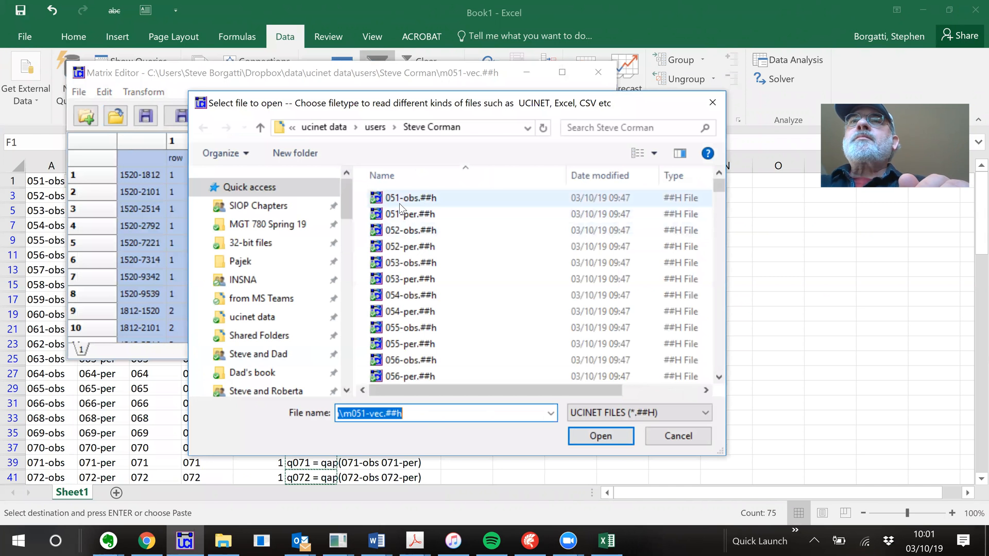
click(511, 172)
click(602, 177)
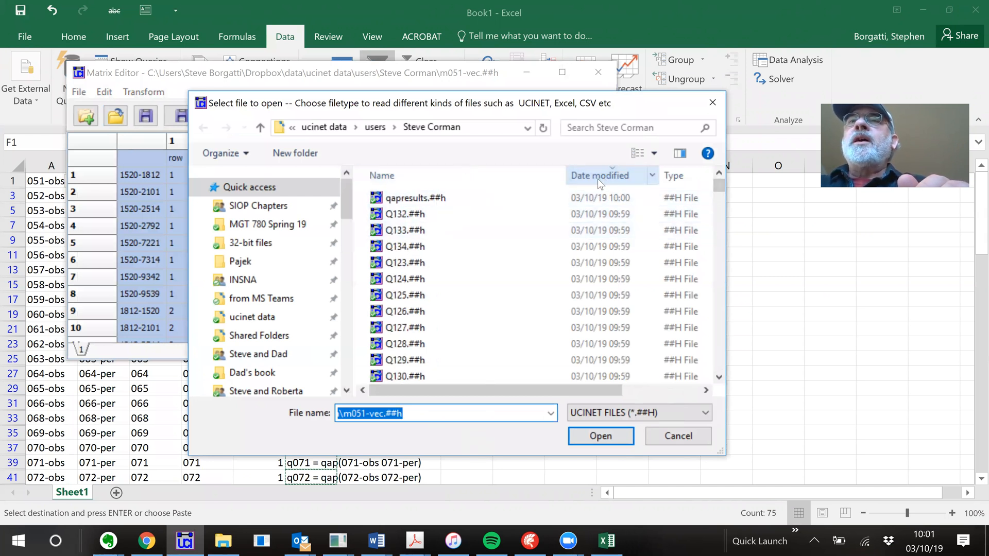
click(397, 199)
click(583, 436)
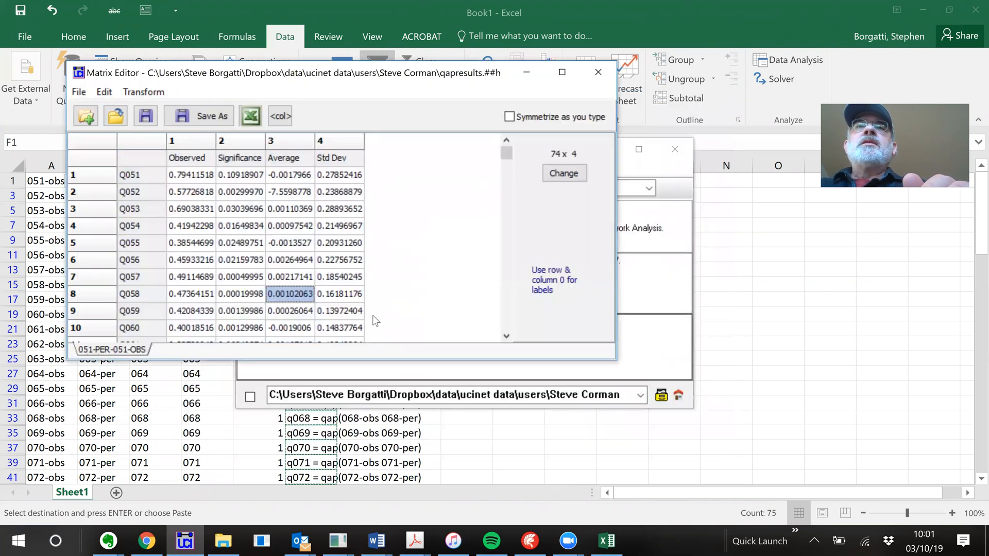
Step: Export the whole qapresults matrix to Excel, look over the exported sheet, and close the Matrix Editor
key(ctrl+a)
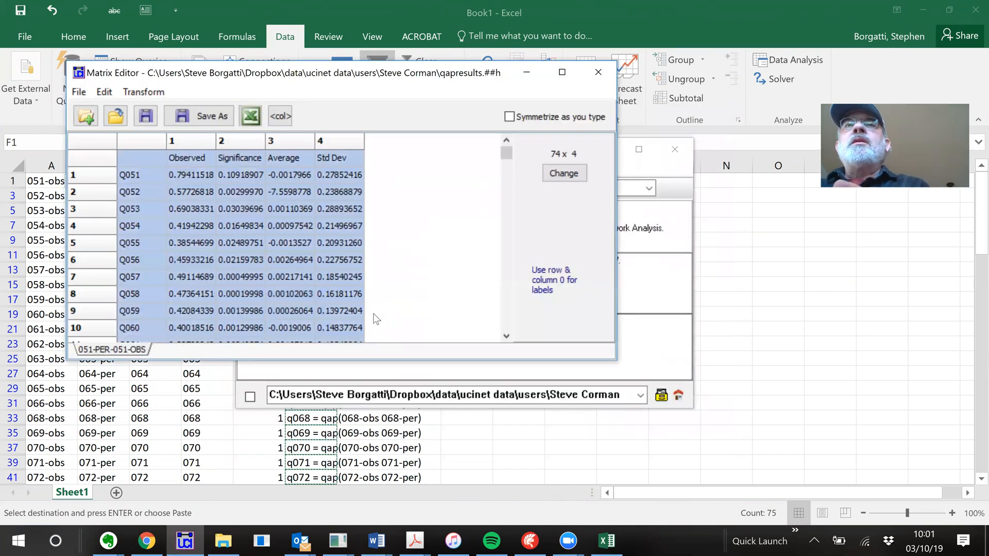
click(252, 119)
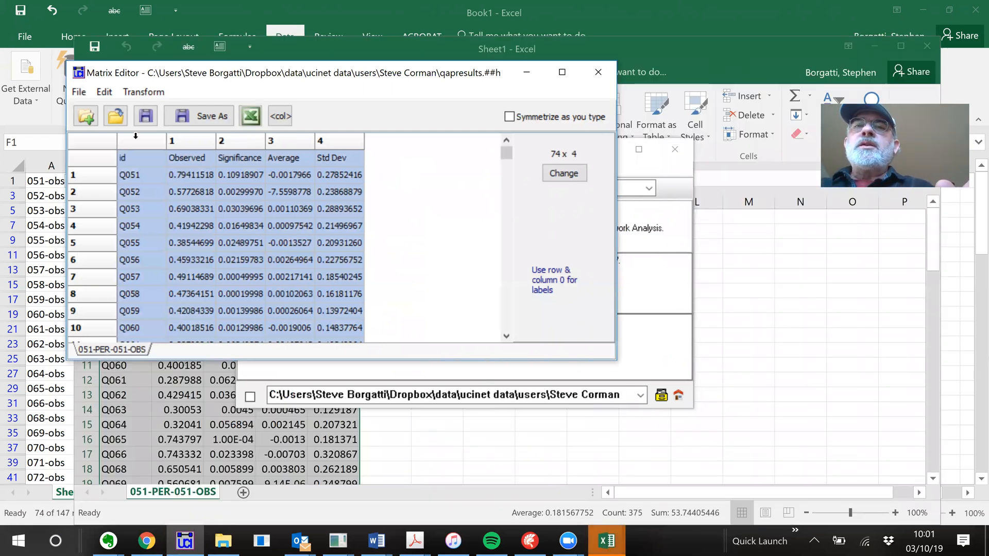
click(376, 436)
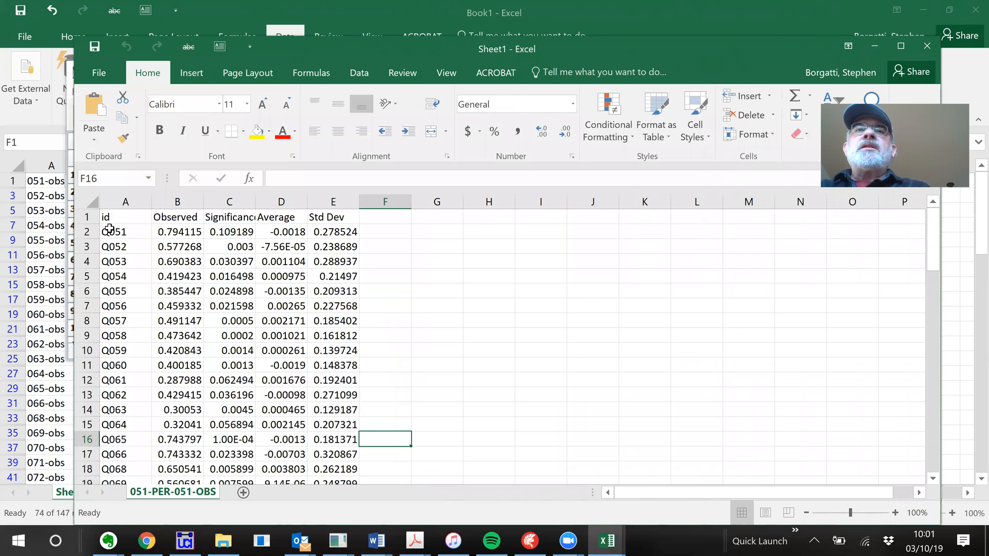
click(112, 230)
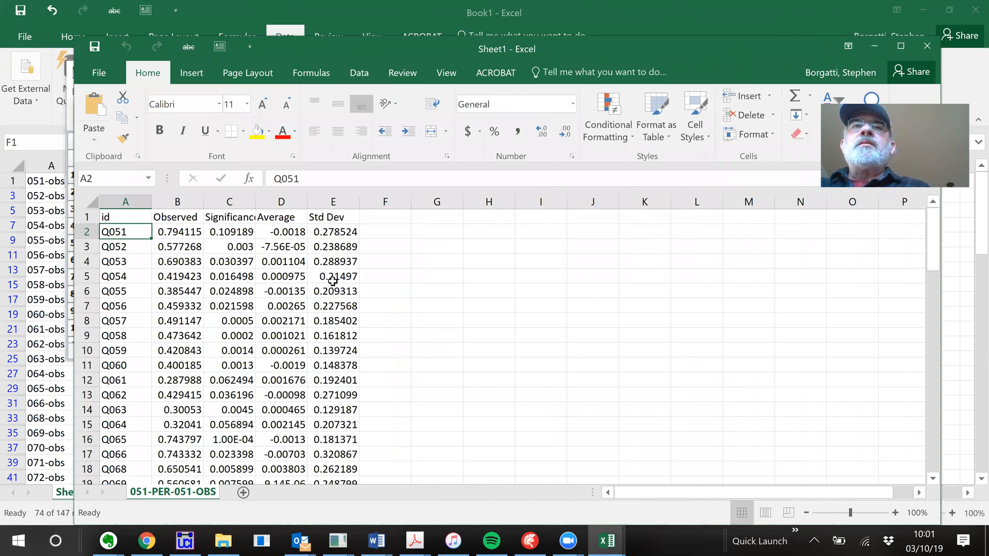
key(alt+Tab)
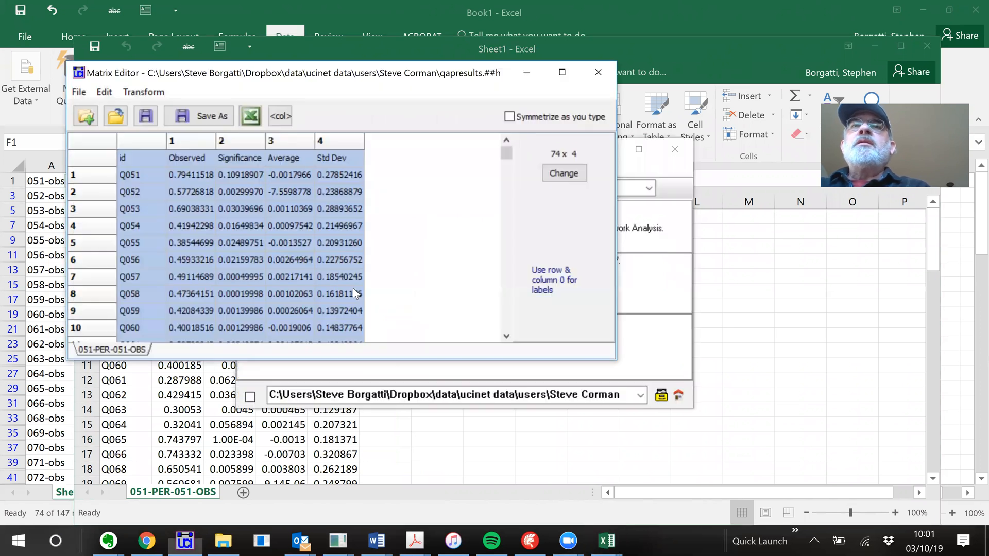
click(598, 72)
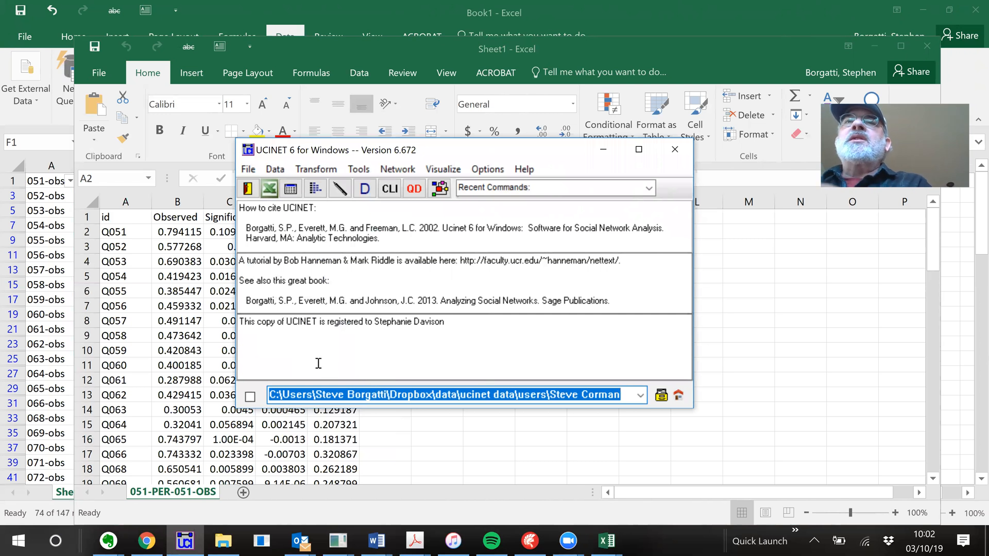
Step: Try to display the dataset 015-per
click(365, 188)
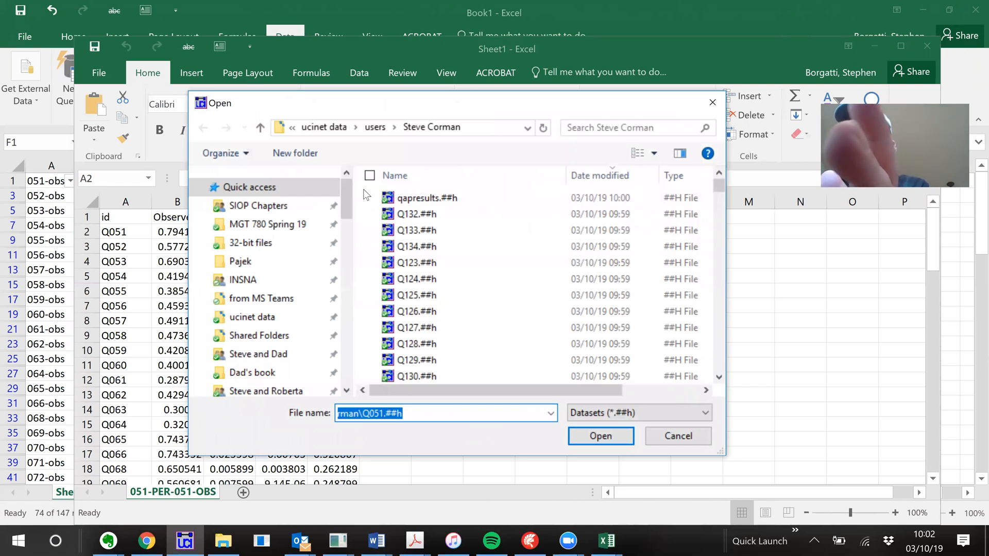
text(01)
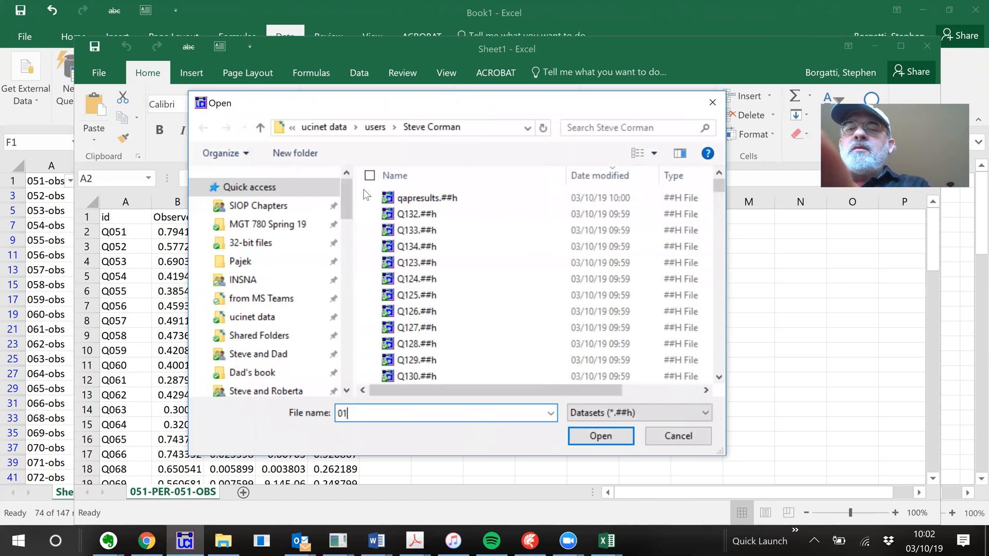
text(5-per)
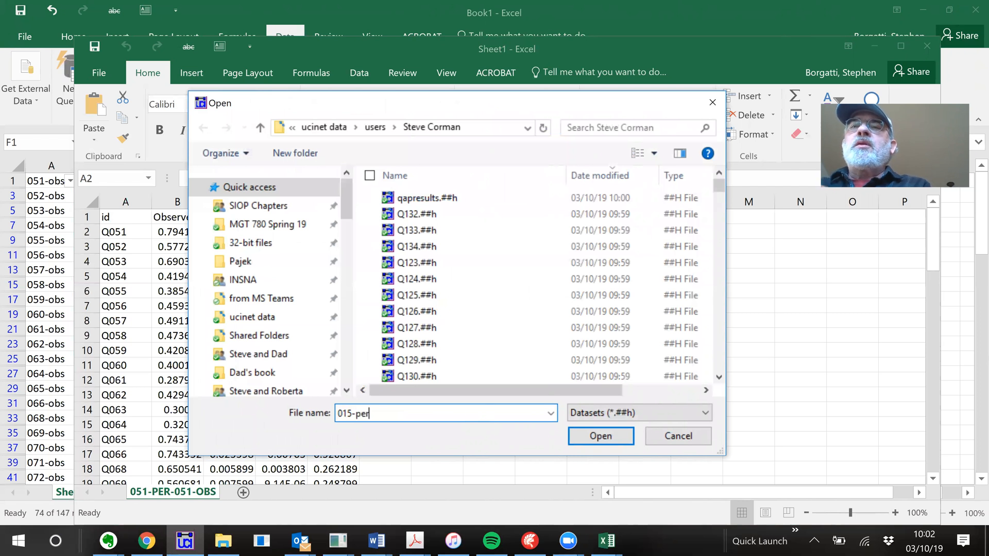
key(Return)
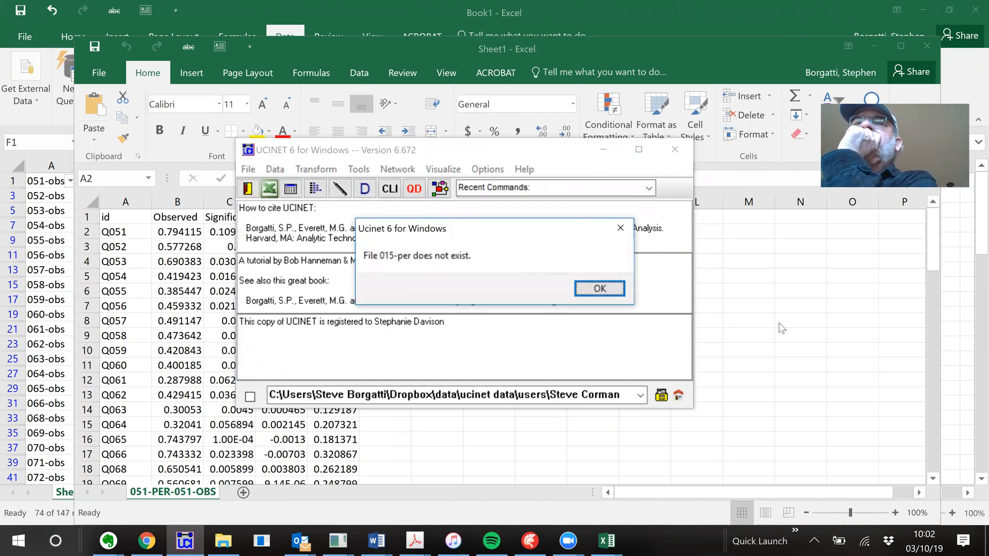
click(592, 296)
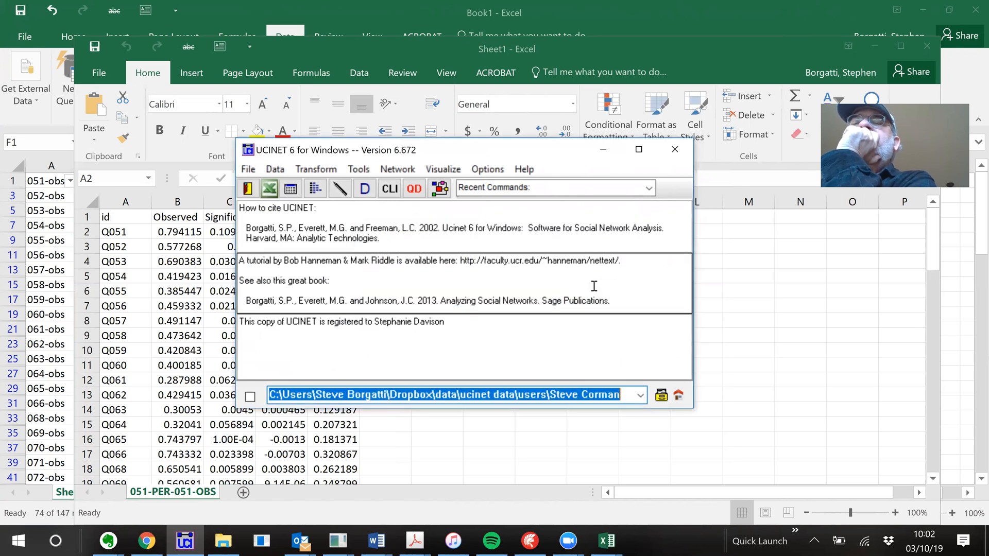
Step: Display the 051-obs dataset, picking it from the files sorted by name, examine its matrix, and close the log
click(367, 193)
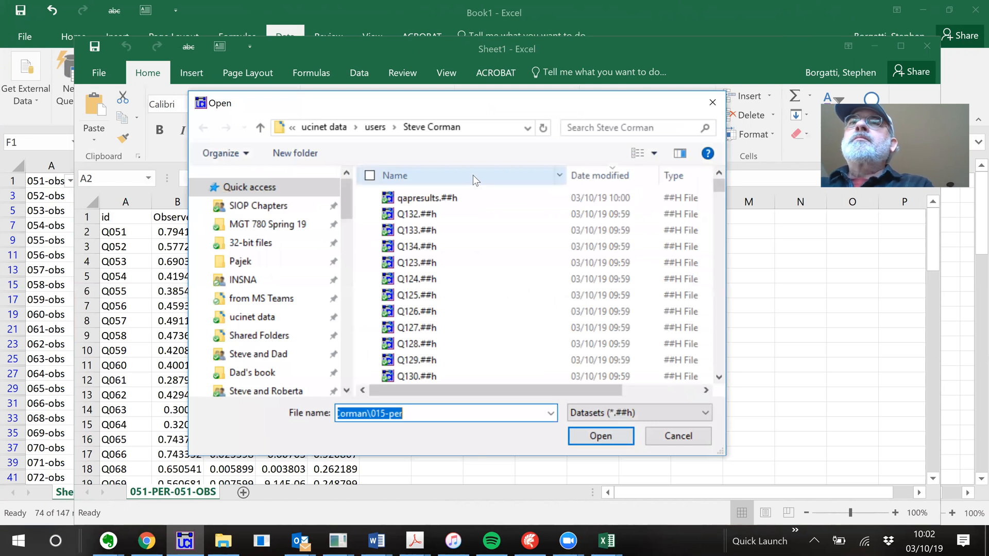
click(487, 169)
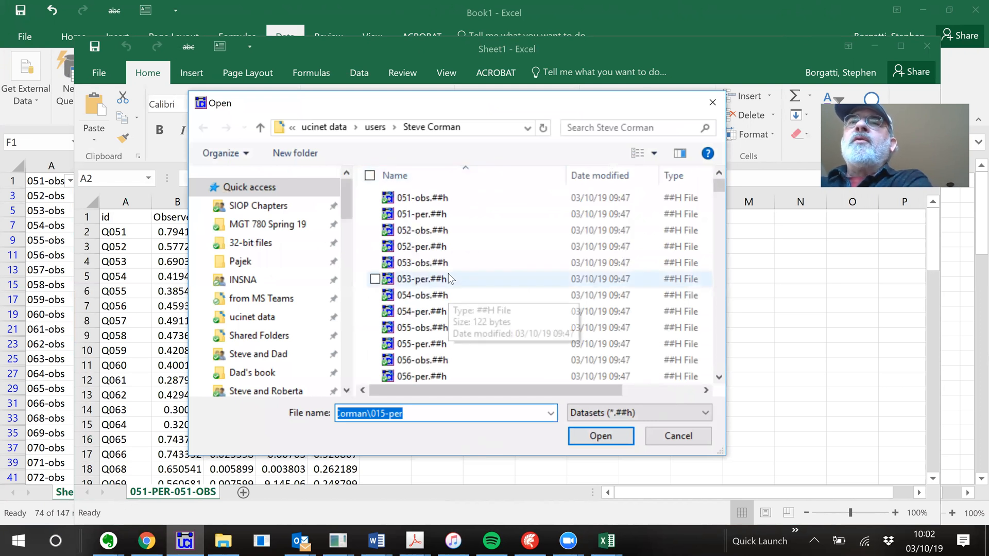
click(423, 201)
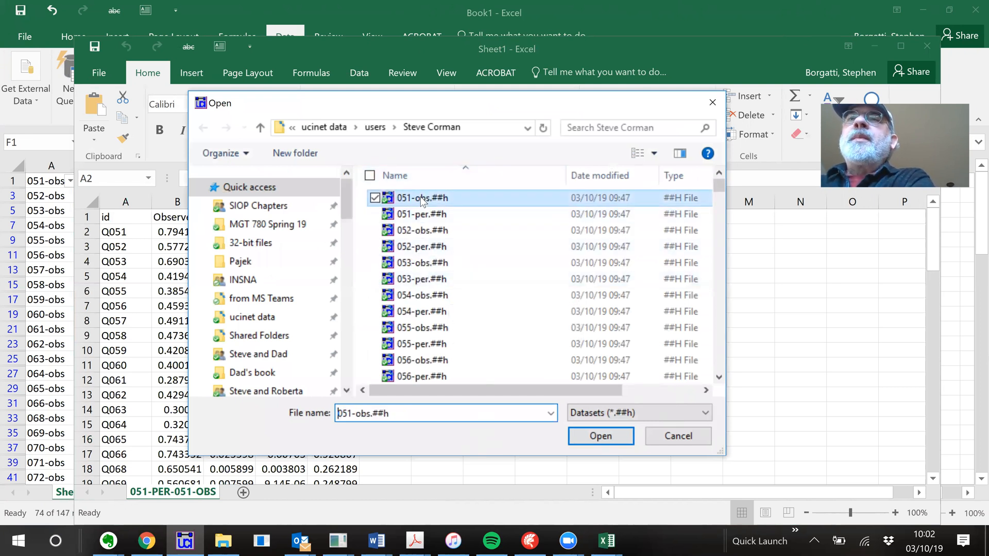
click(613, 438)
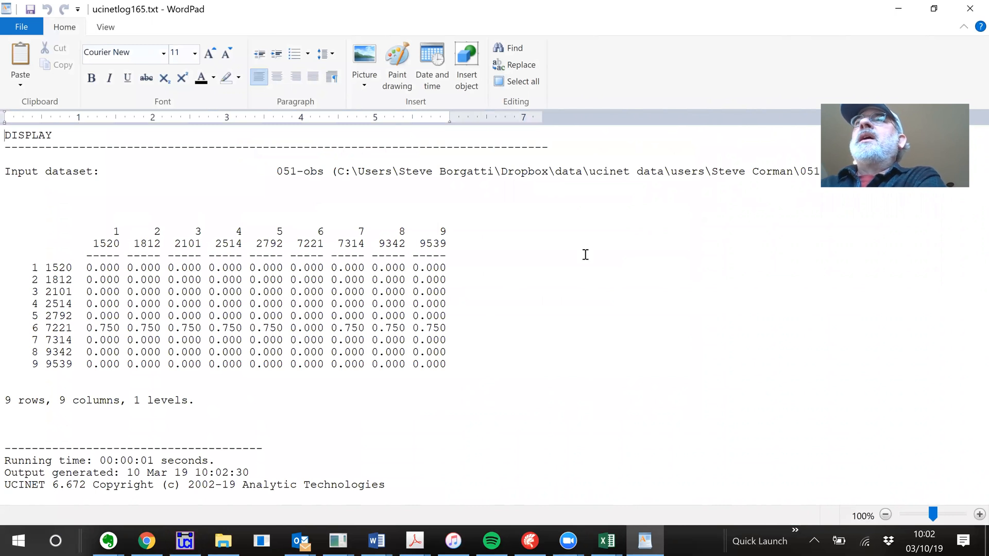
click(970, 8)
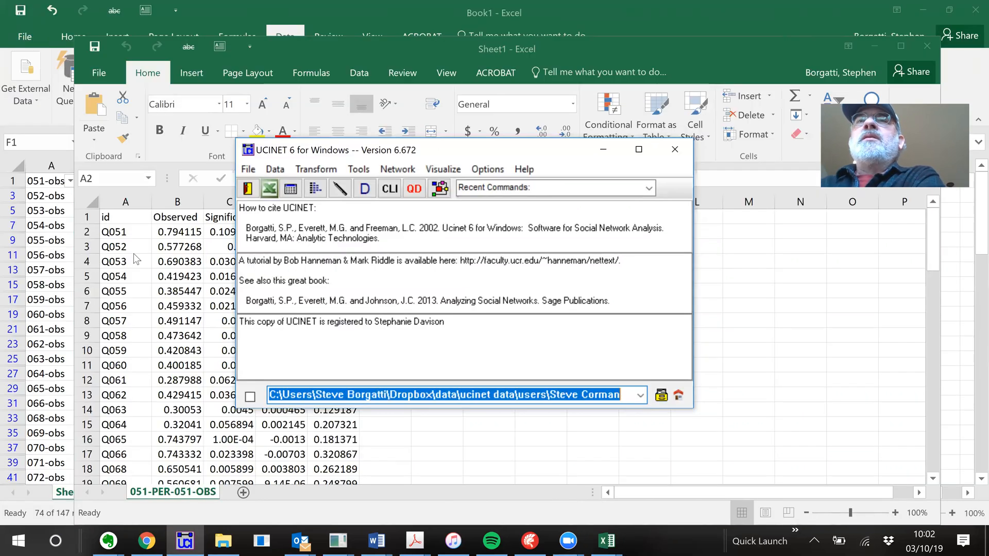
Step: Display the 051-per dataset, examine its matrix values, and close the log
click(373, 191)
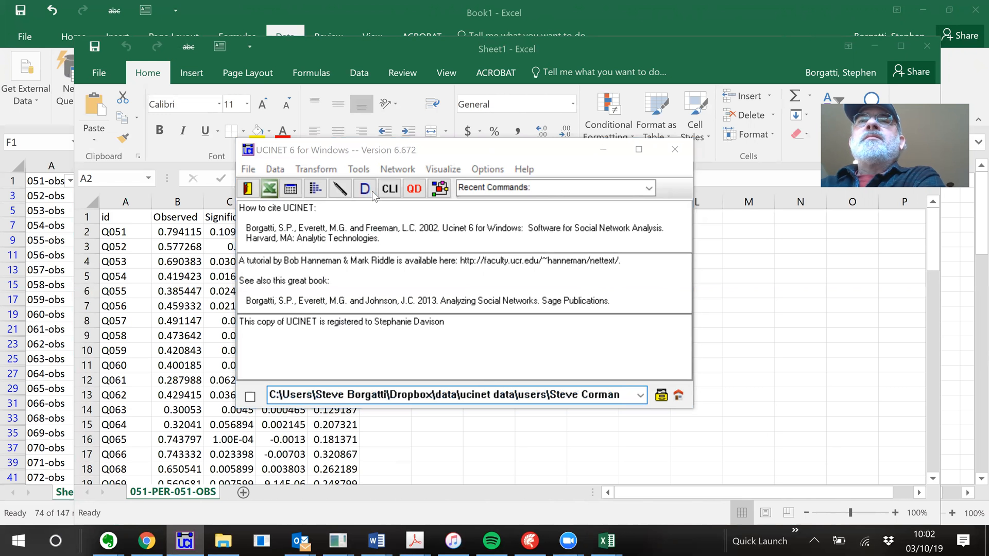
click(400, 215)
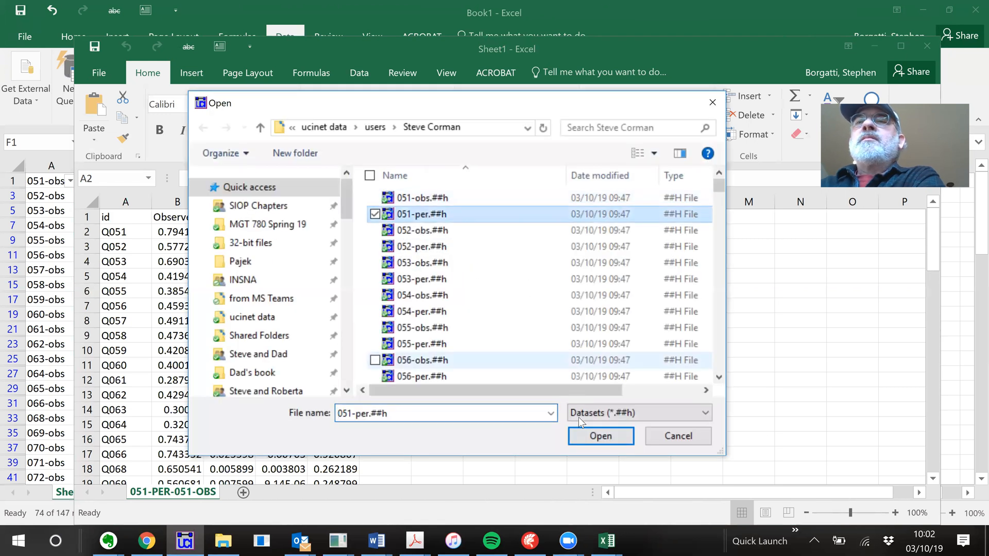
click(597, 436)
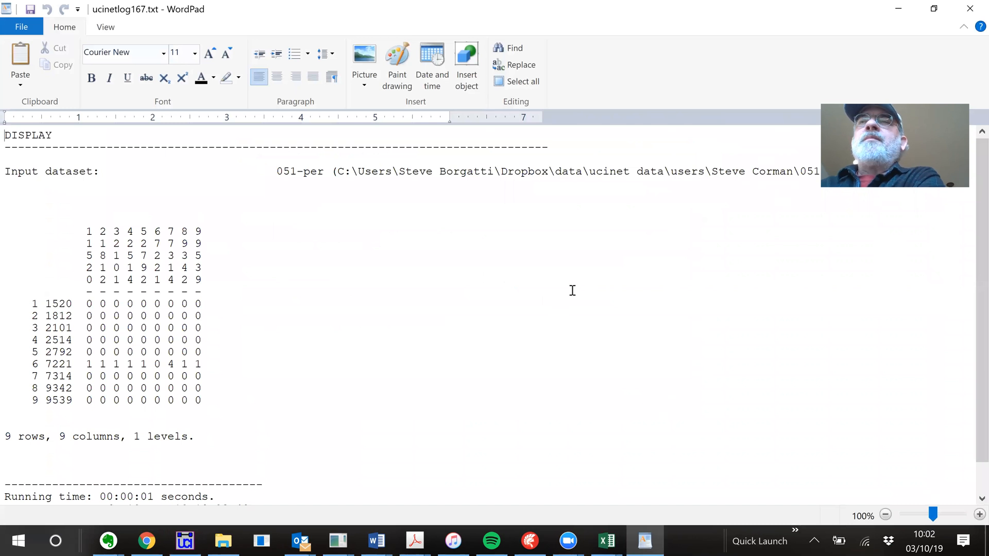
click(970, 9)
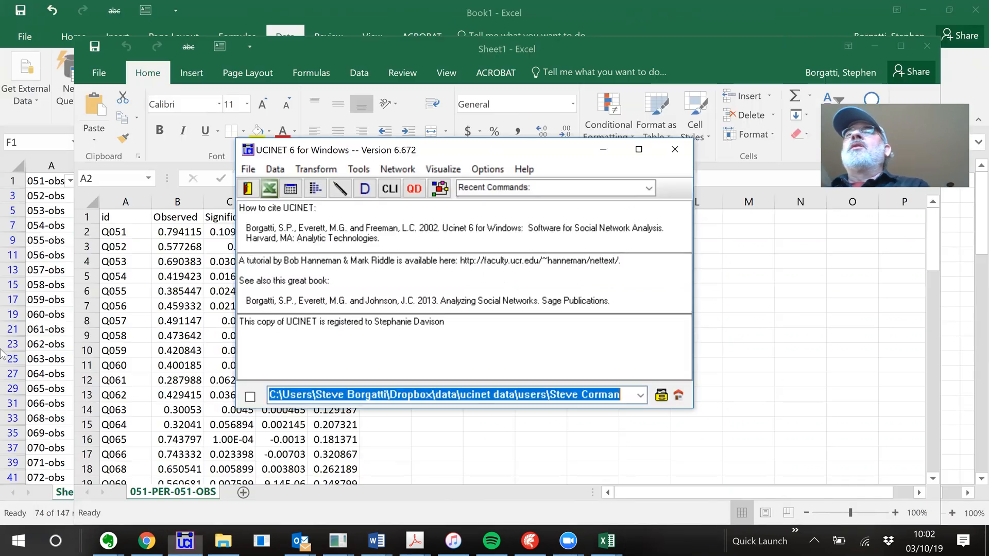